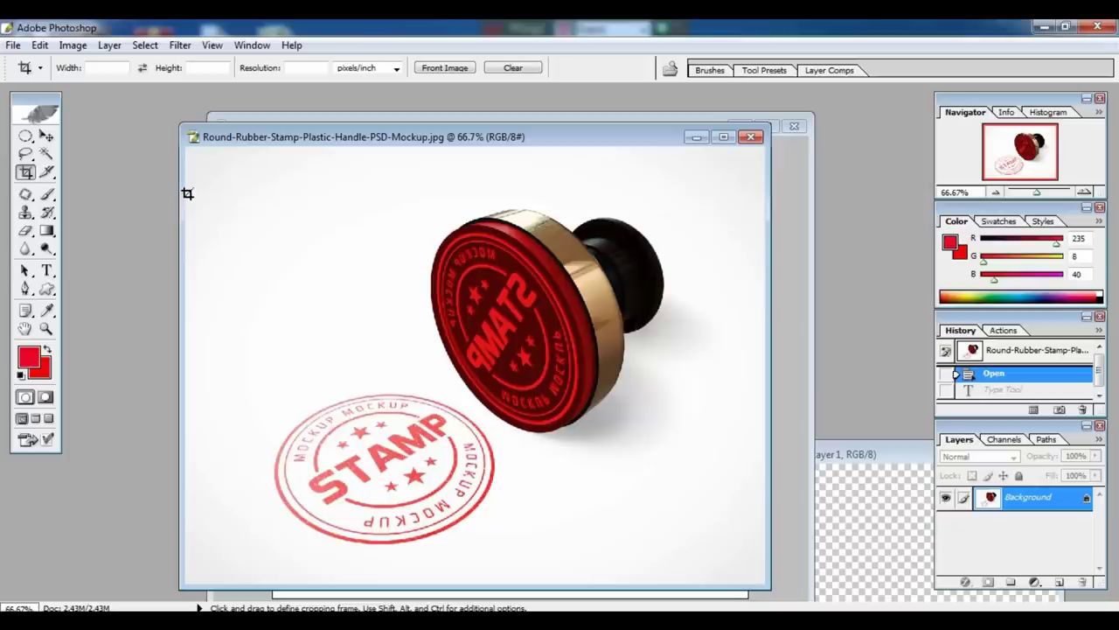
- Bring the blank Untitled-1 document window in front of the stamp mockup image
left_click(807, 218)
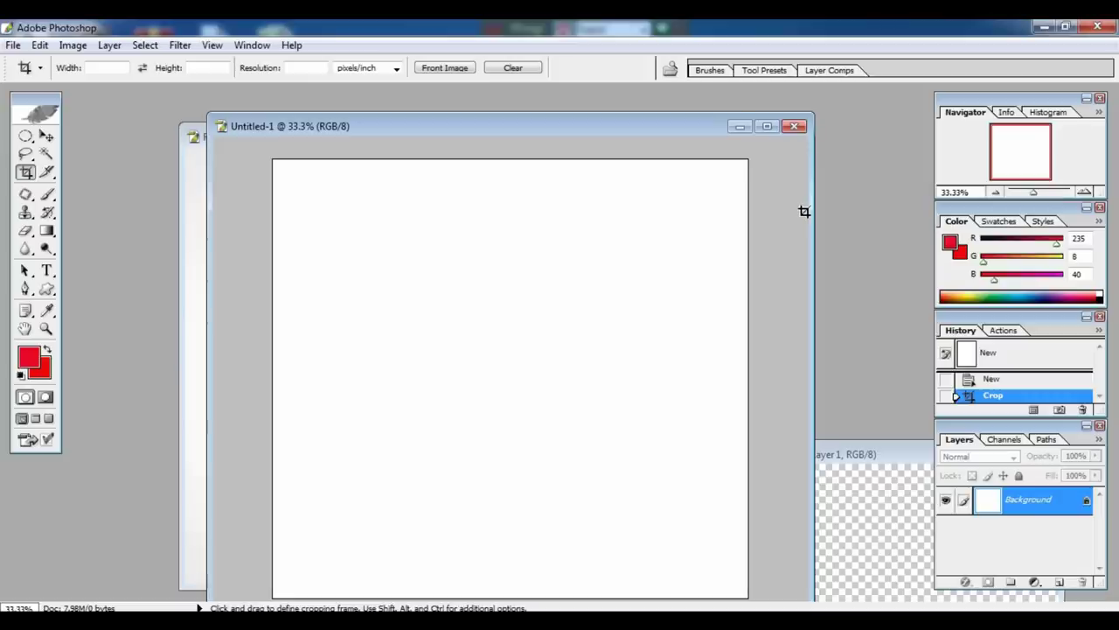
- Show rulers, then drag out one horizontal and one vertical guide crossing the canvas
key("ctrl+r")
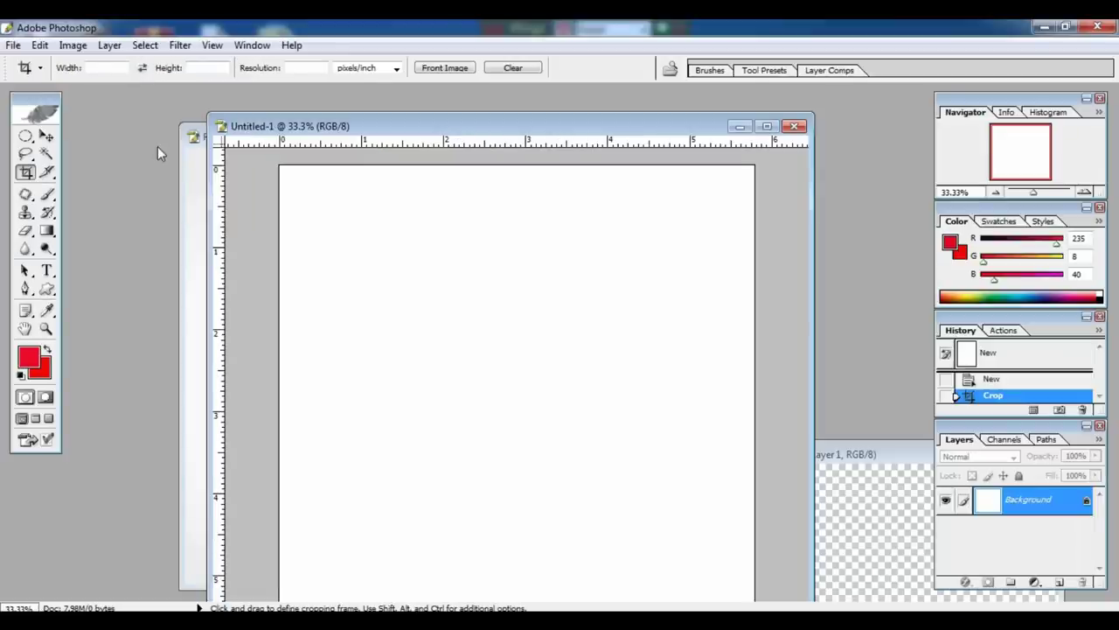
key("v")
left_click_drag(465, 151, 479, 418)
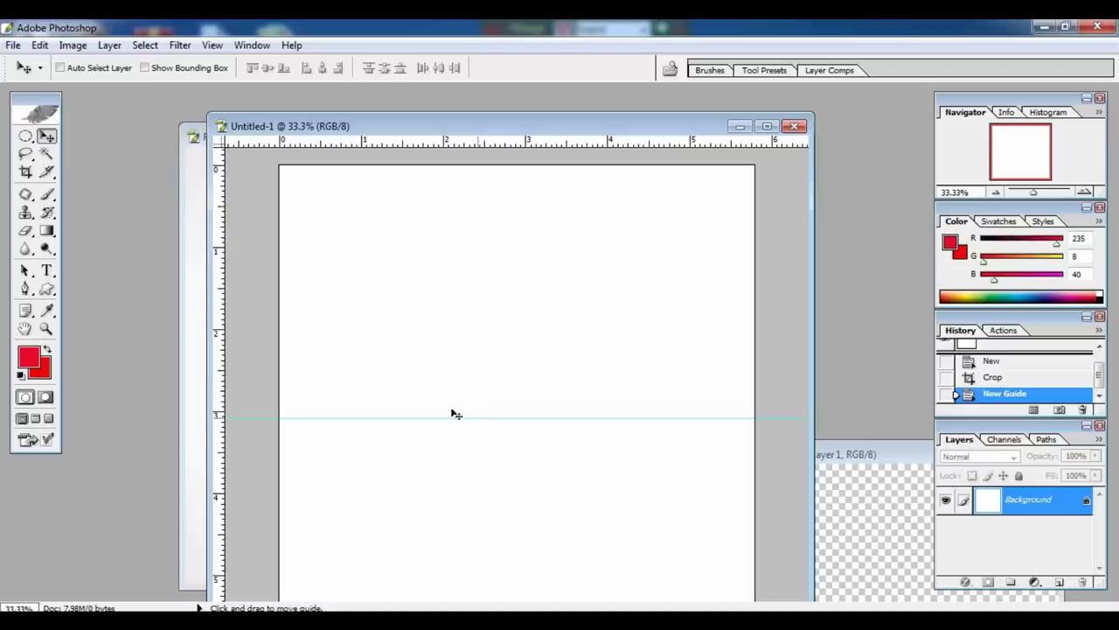
left_click_drag(220, 362, 507, 431)
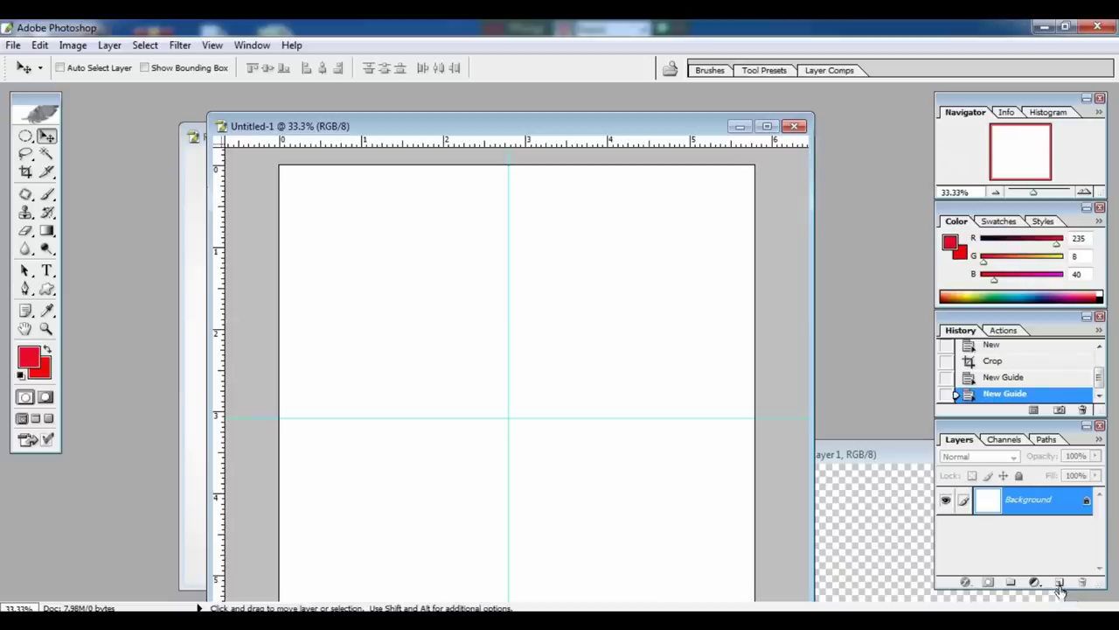
- Add an empty Layer 1 above the Background and pick the Elliptical Marquee tool
left_click(941, 534)
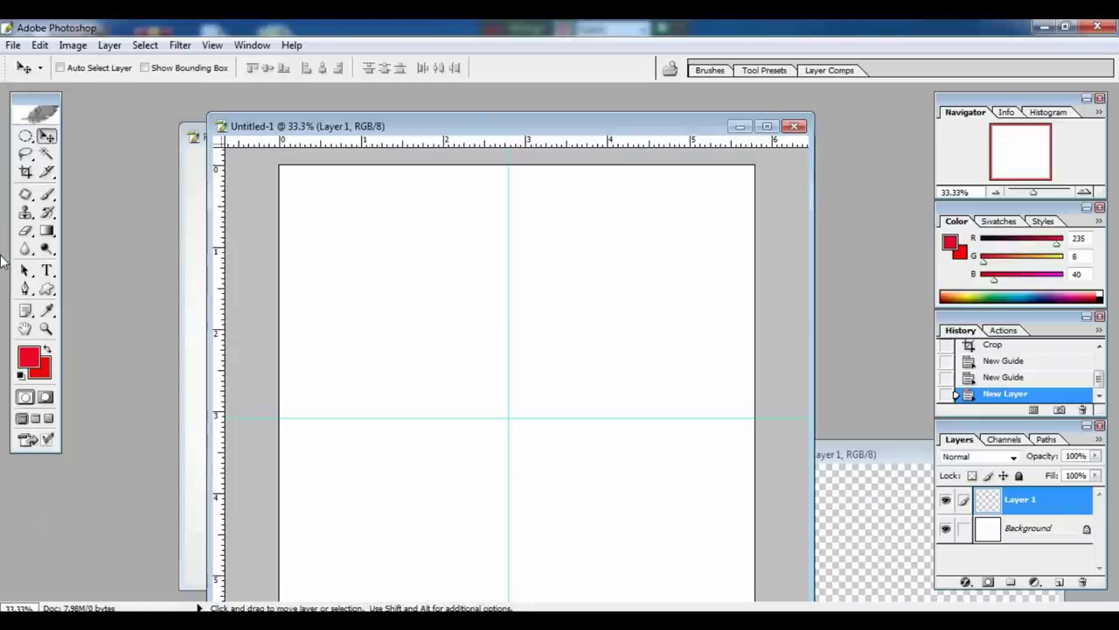
left_click(25, 136)
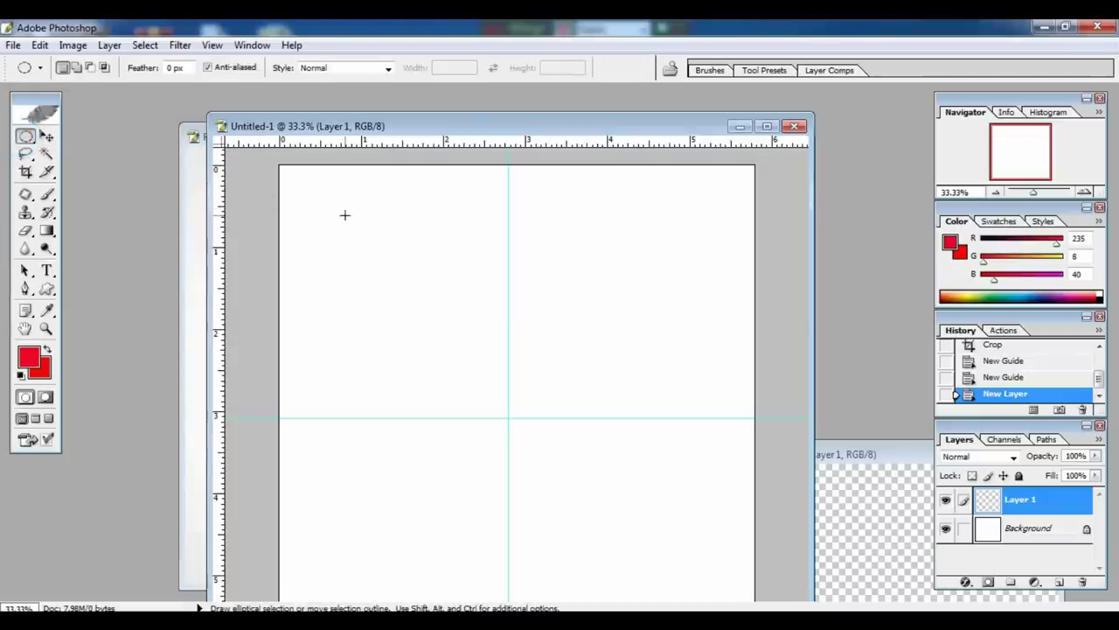
- Discard a misshapen ellipse and drag a perfect circular selection on Layer 1
left_click_drag(366, 208, 463, 247)
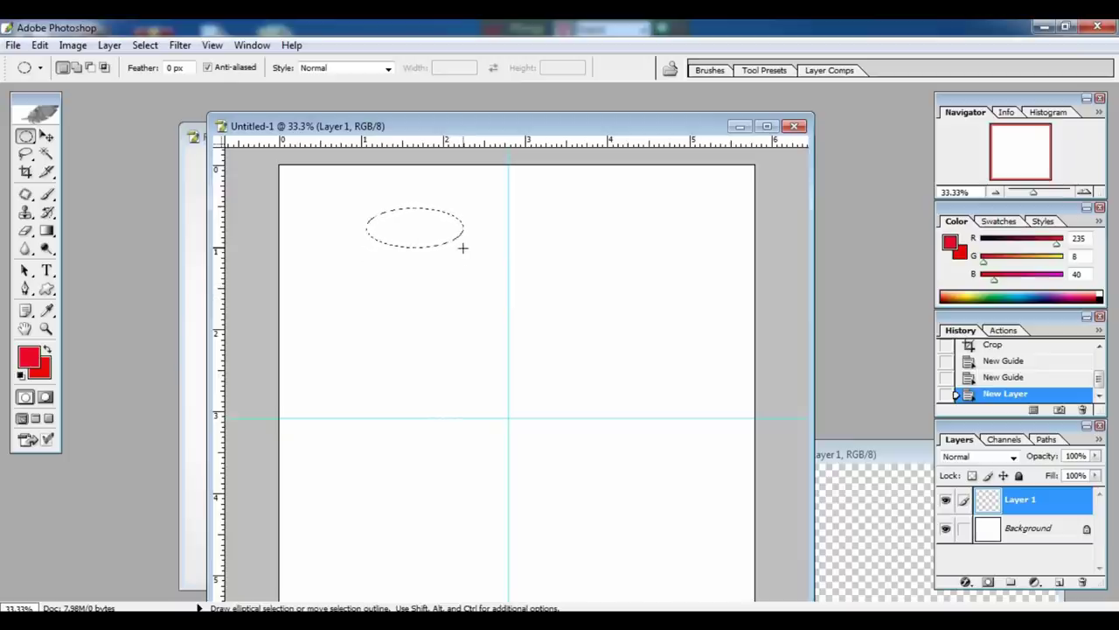
left_click_drag(461, 263, 461, 290)
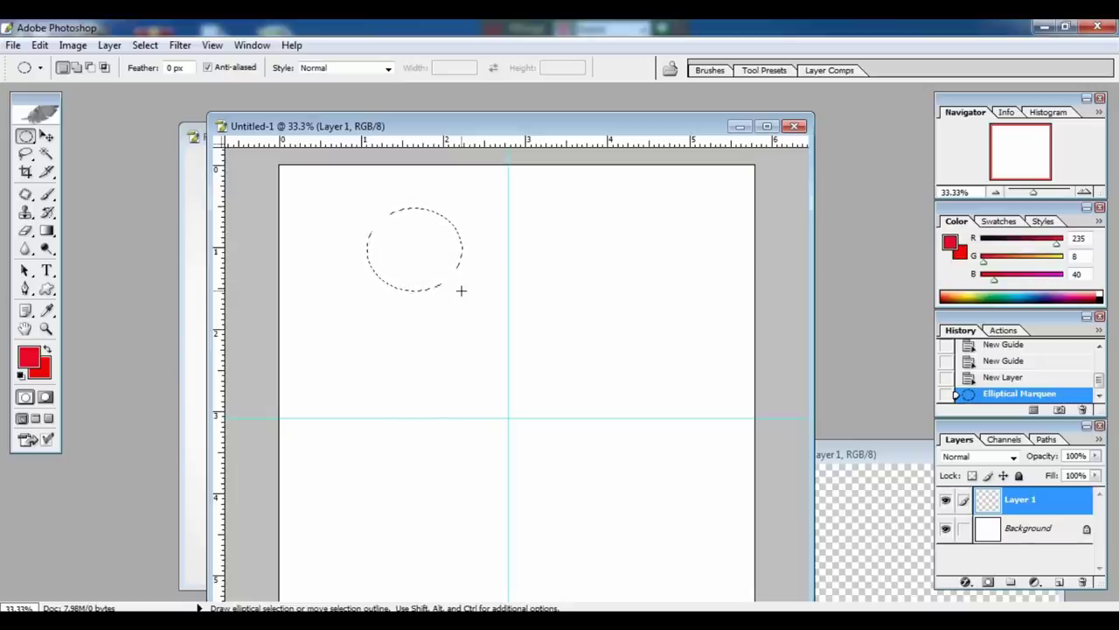
key("ctrl+d")
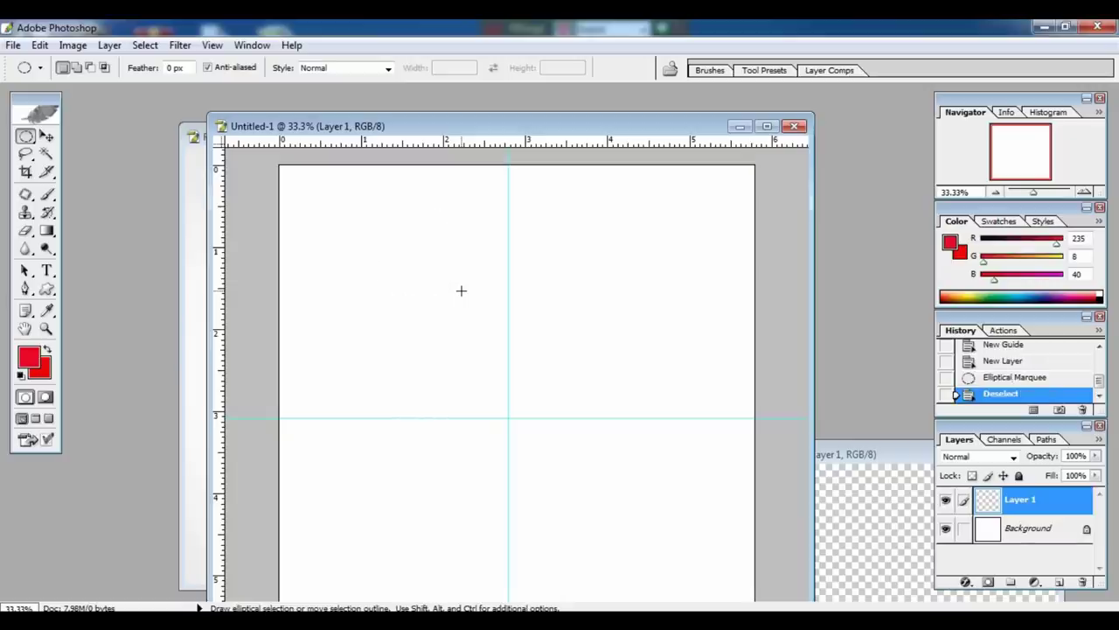
left_click_drag(408, 264, 536, 416)
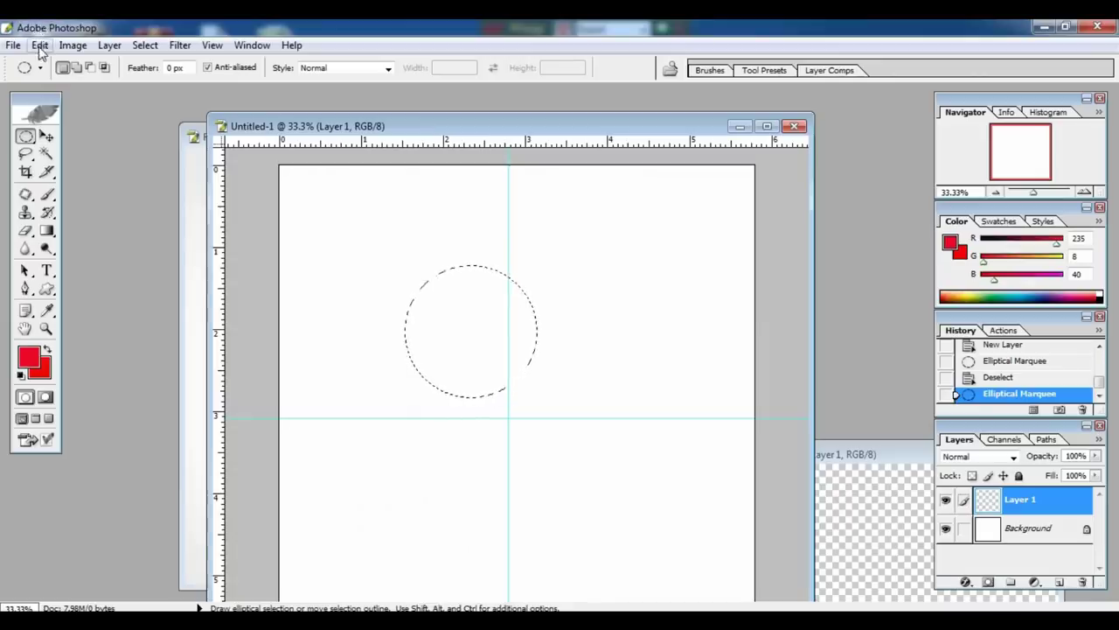
- Stroke the circular selection with a 7 px red line, Inside location
left_click(120, 97)
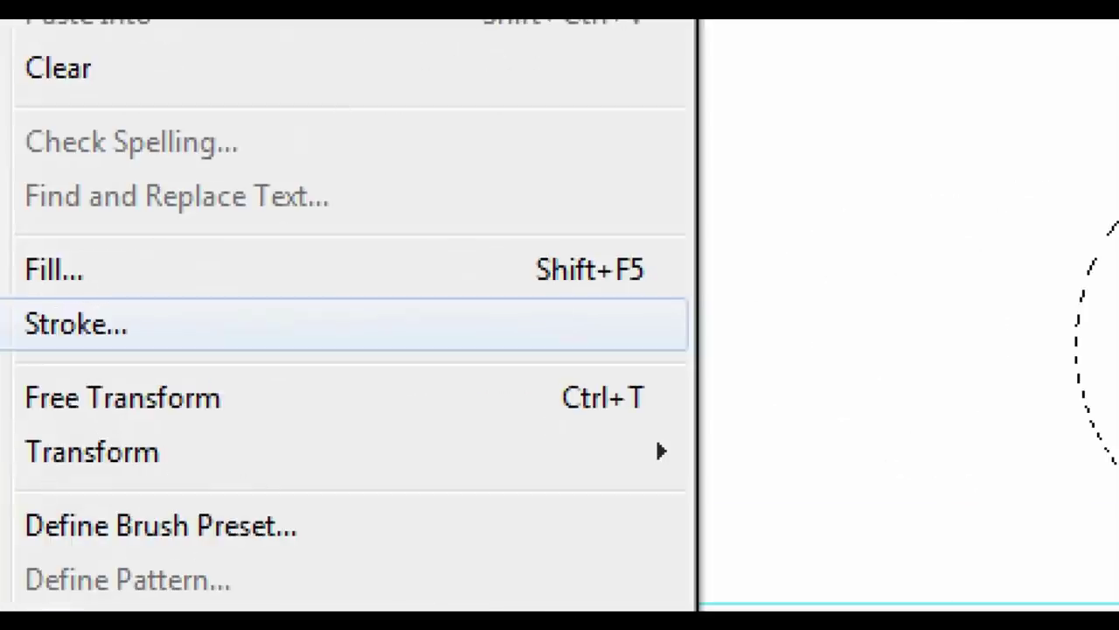
left_click(51, 315)
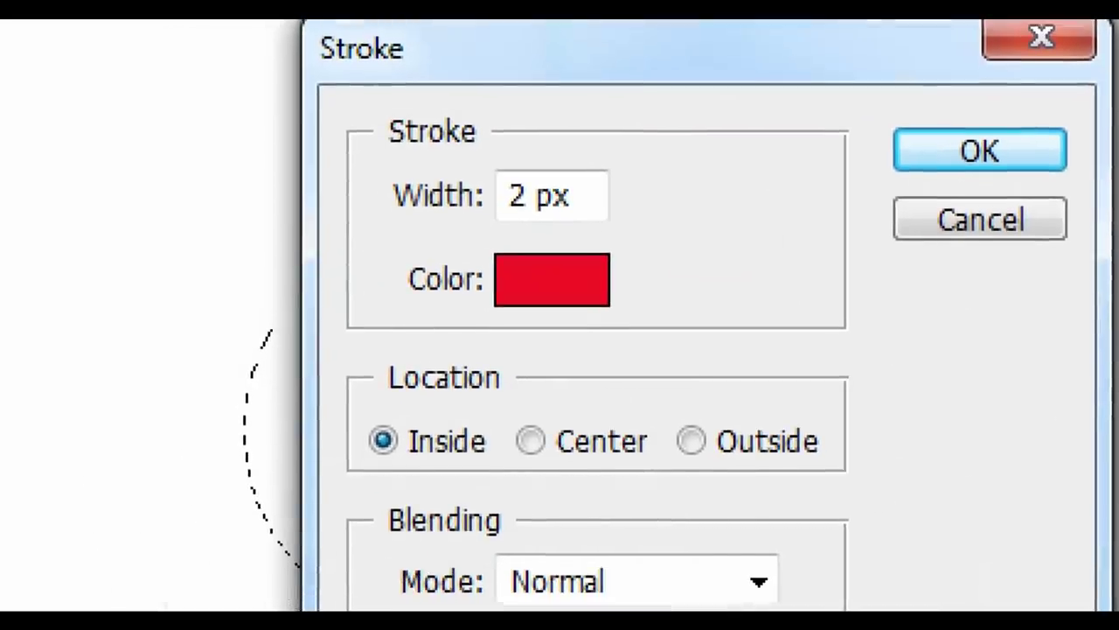
left_click(482, 278)
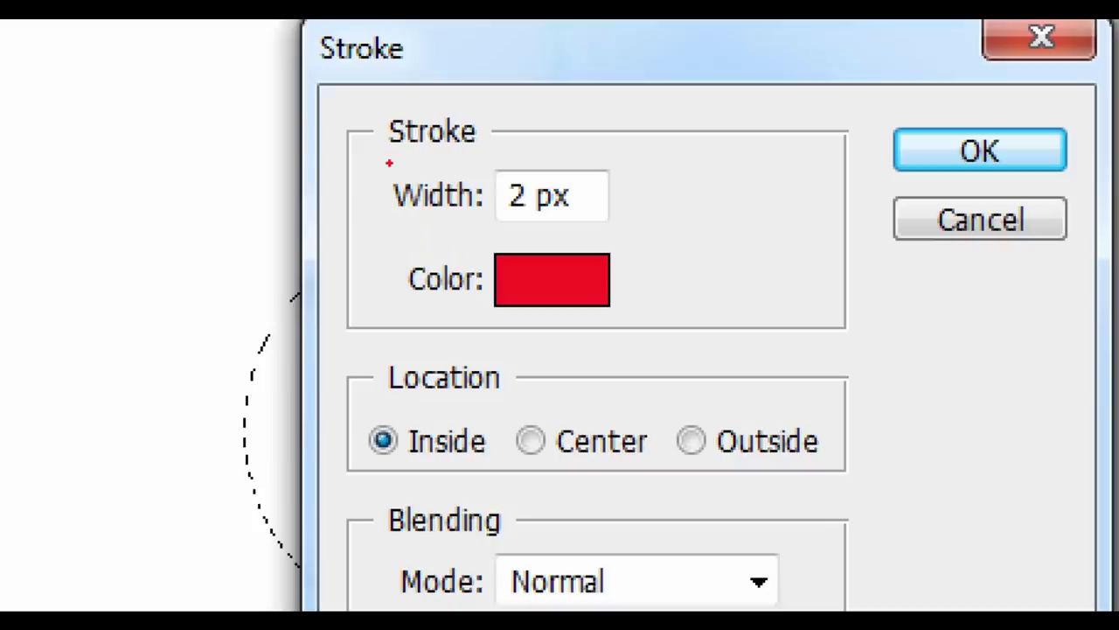
left_click_drag(389, 162, 653, 300)
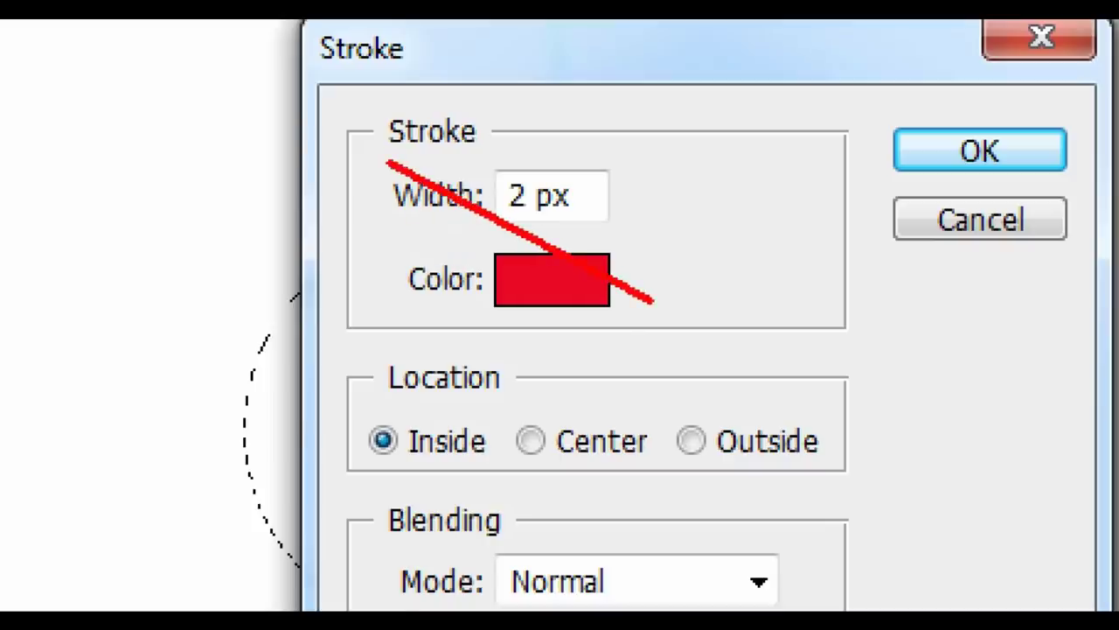
mouse_move(370, 409)
left_mouse_down()
mouse_move(706, 431)
mouse_move(819, 457)
mouse_move(842, 481)
left_mouse_up()
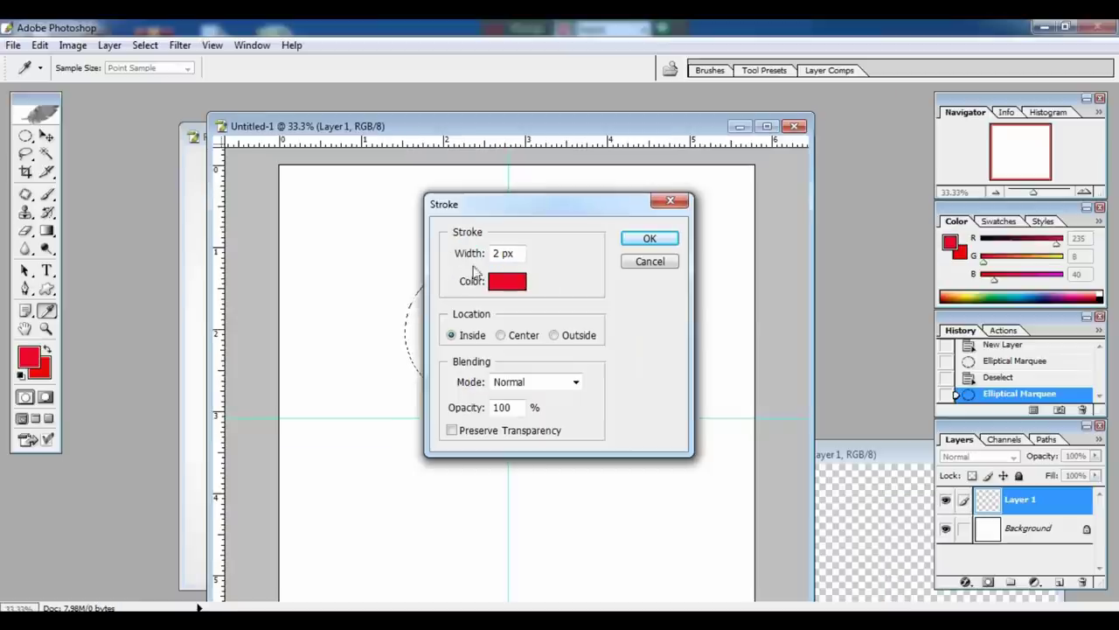
double_click(500, 254)
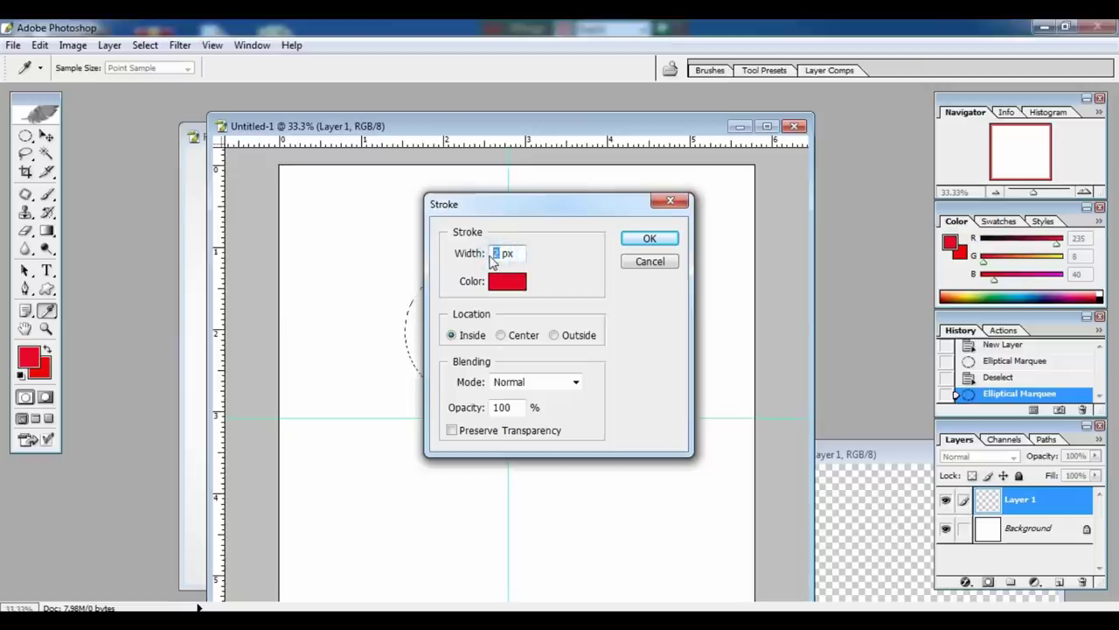
type("7")
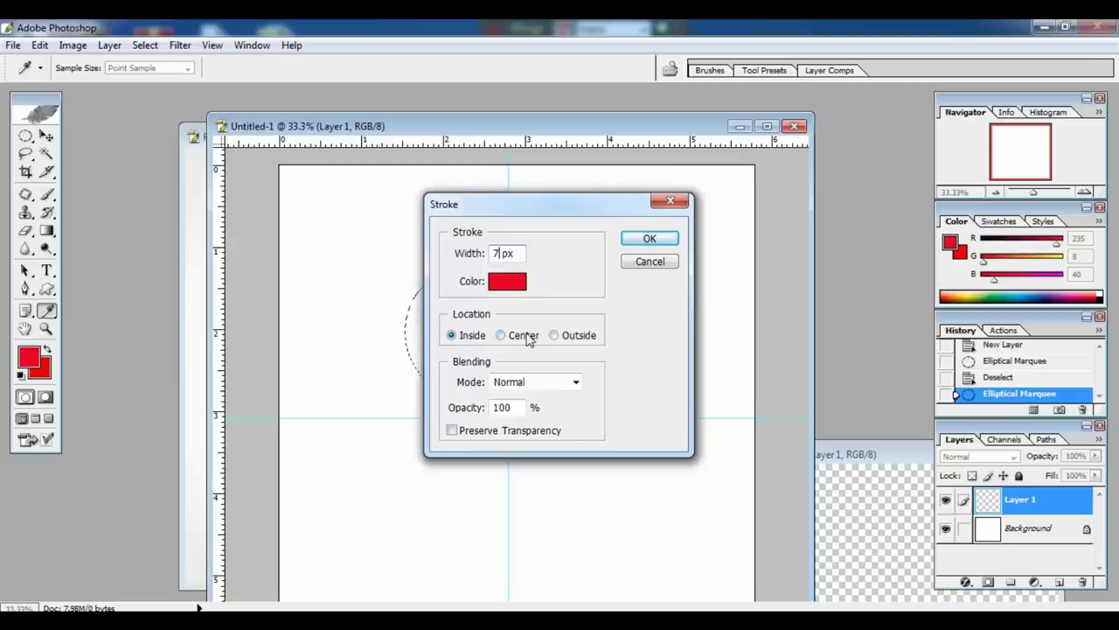
left_click(656, 242)
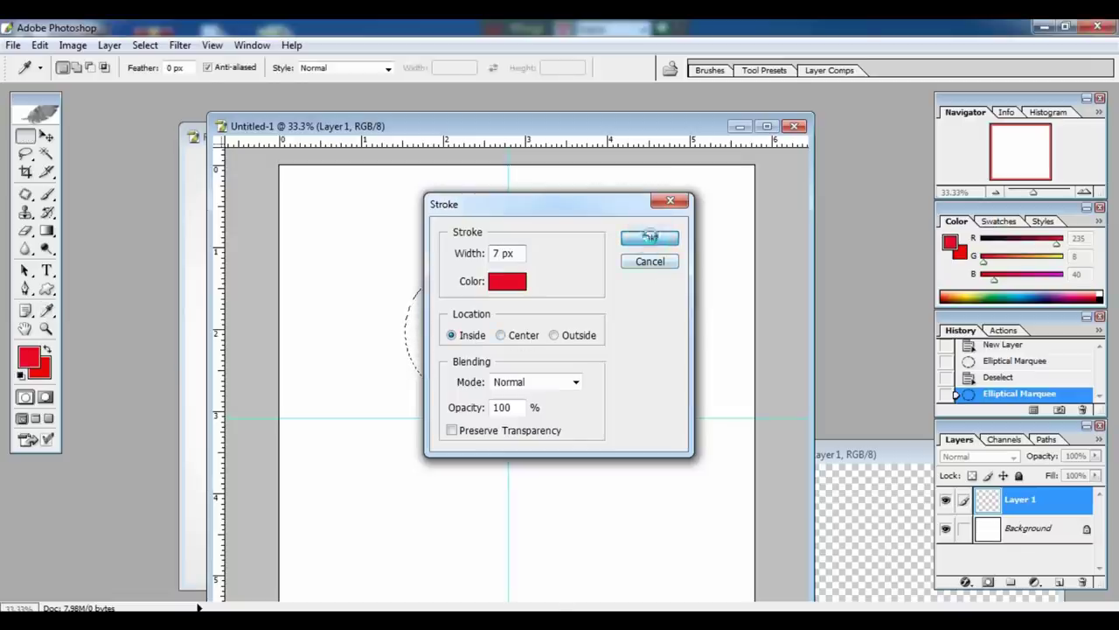
- Deselect the ring and switch to full-screen view zoomed to 66.67%
key("ctrl+d")
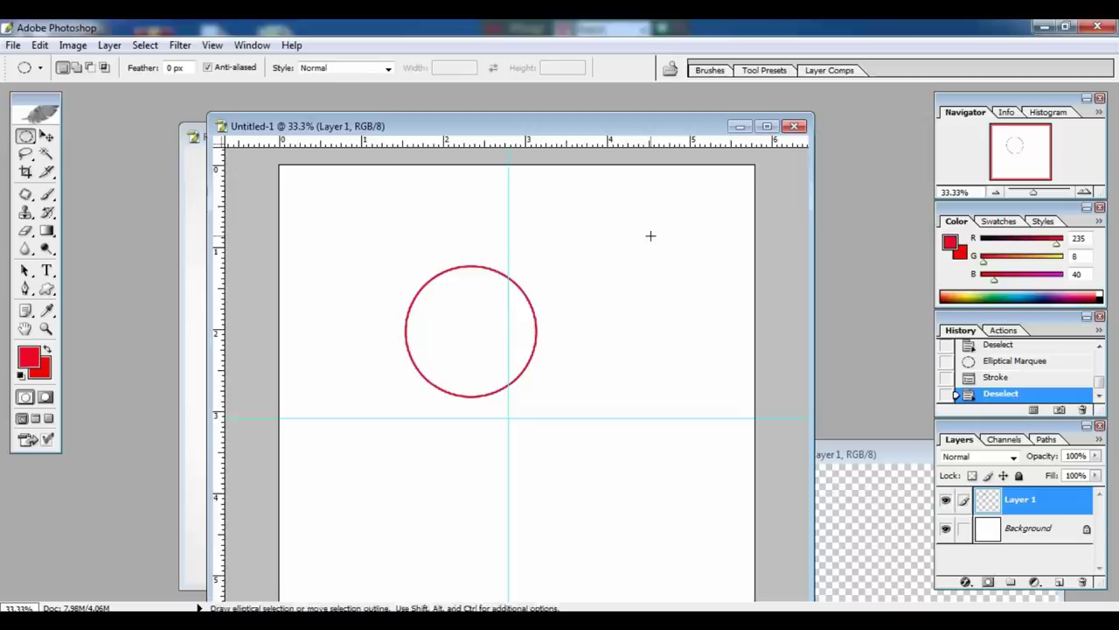
key("ctrl+plus")
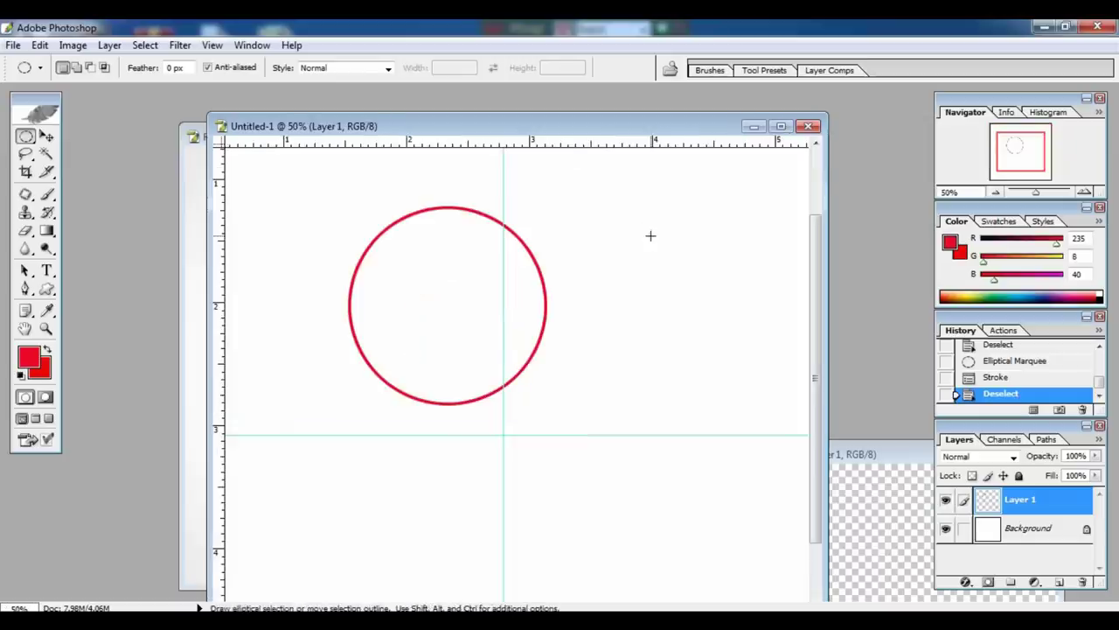
key("ctrl+minus")
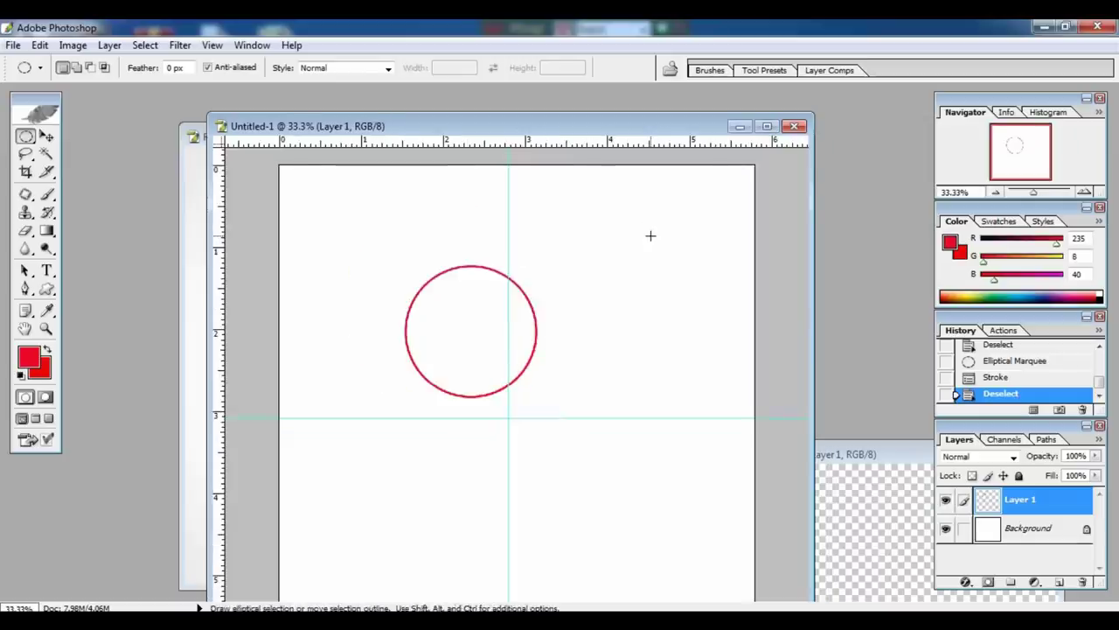
key("f")
key("ctrl+plus")
key("ctrl+plus")
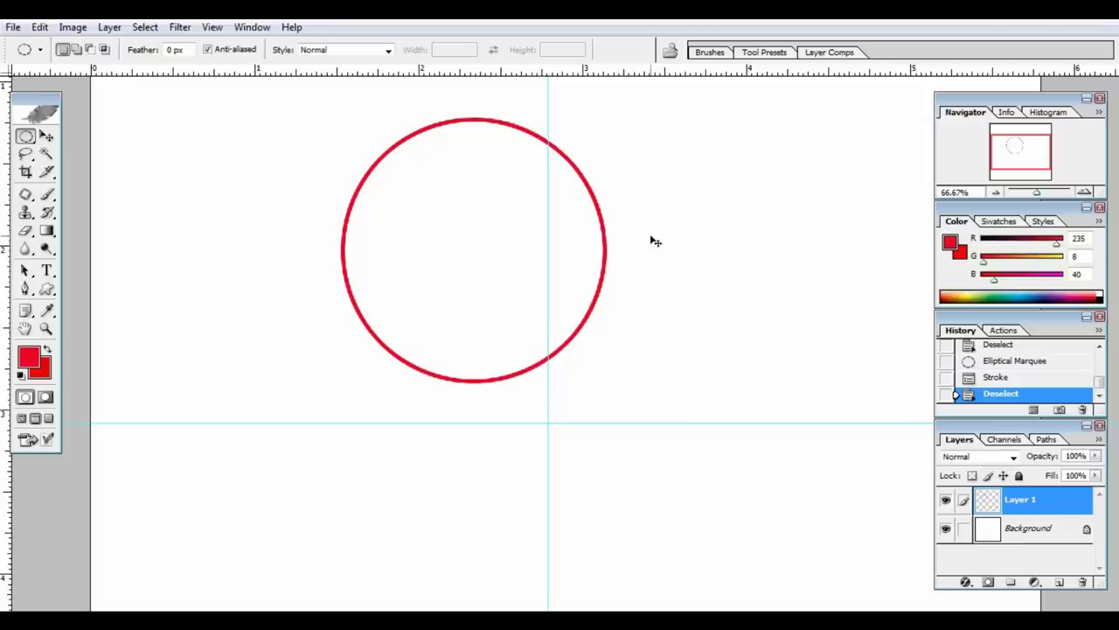
- Centre the ring on the guide intersection and duplicate it to Layer 1 copy
key("ctrl+t")
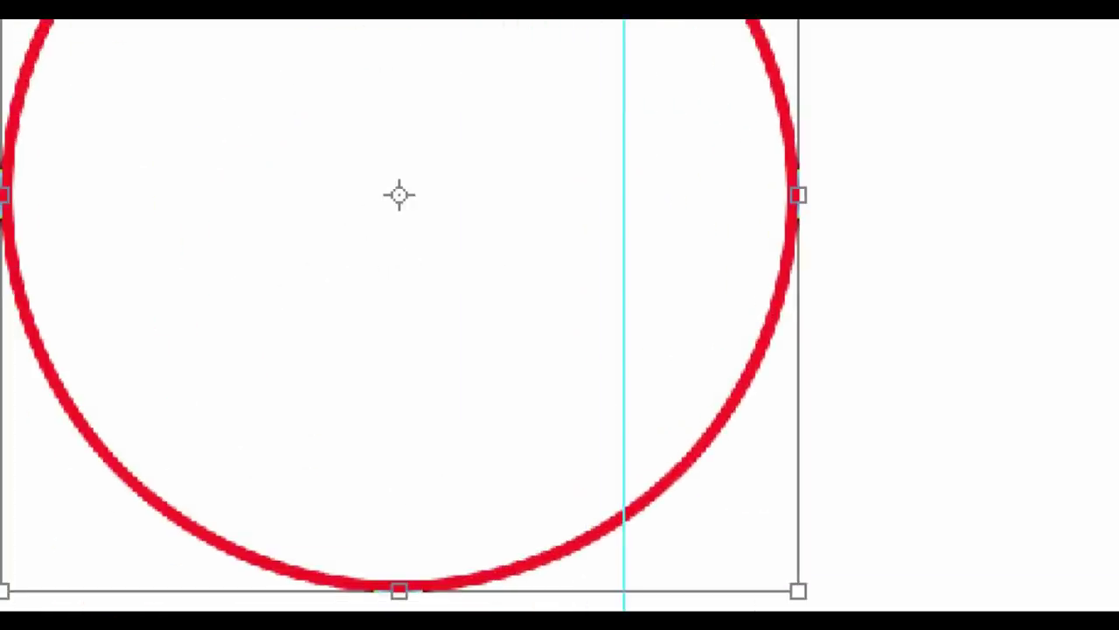
left_click(510, 278)
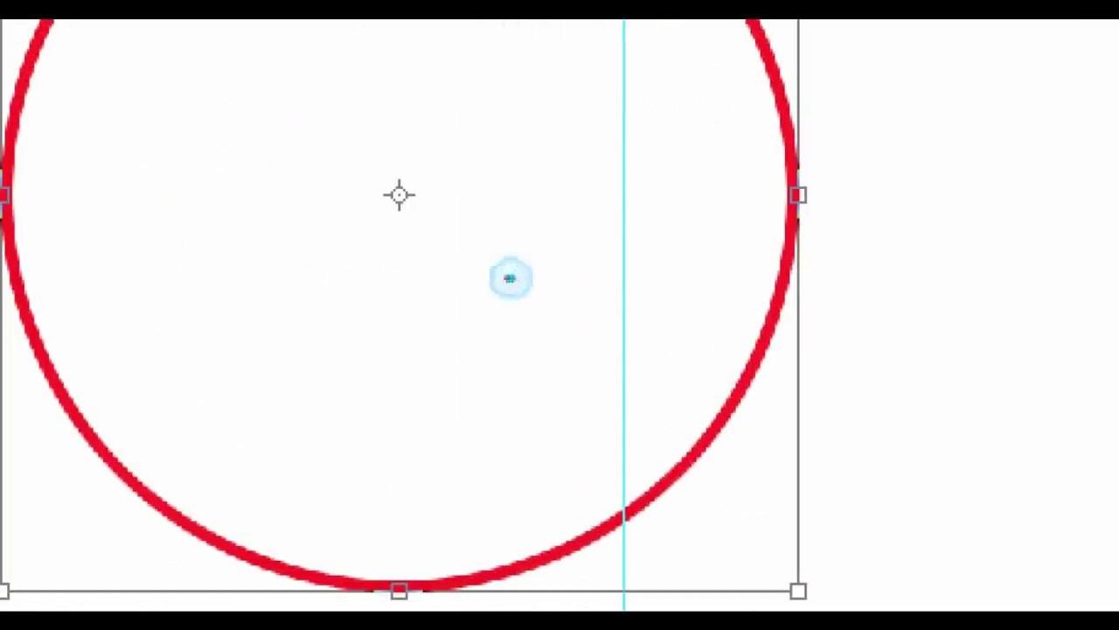
left_click(463, 241)
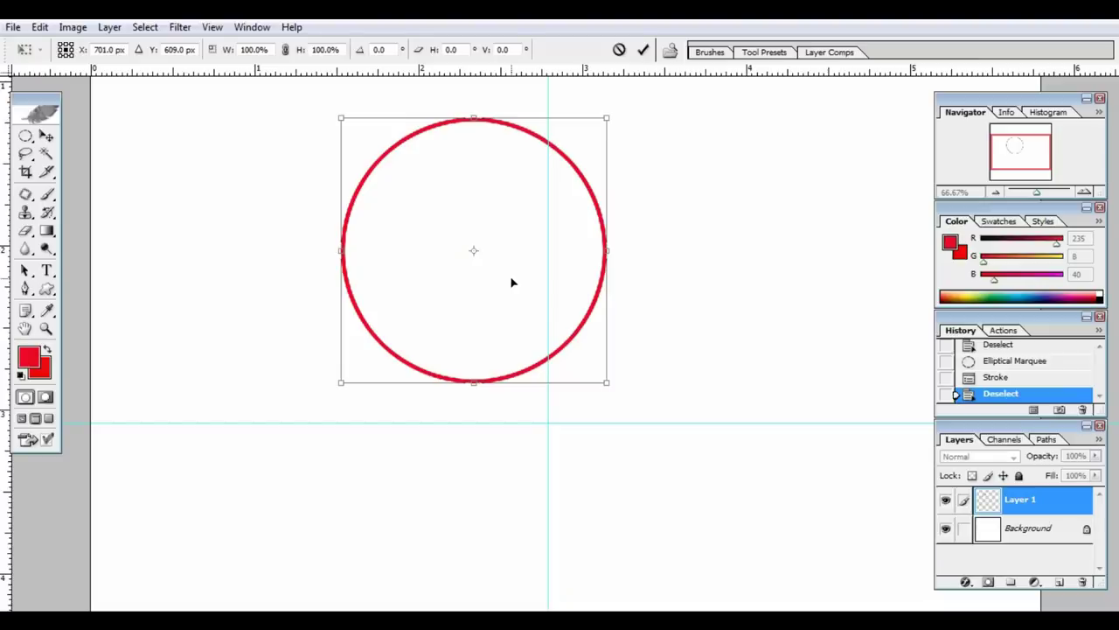
left_click_drag(482, 260, 557, 434)
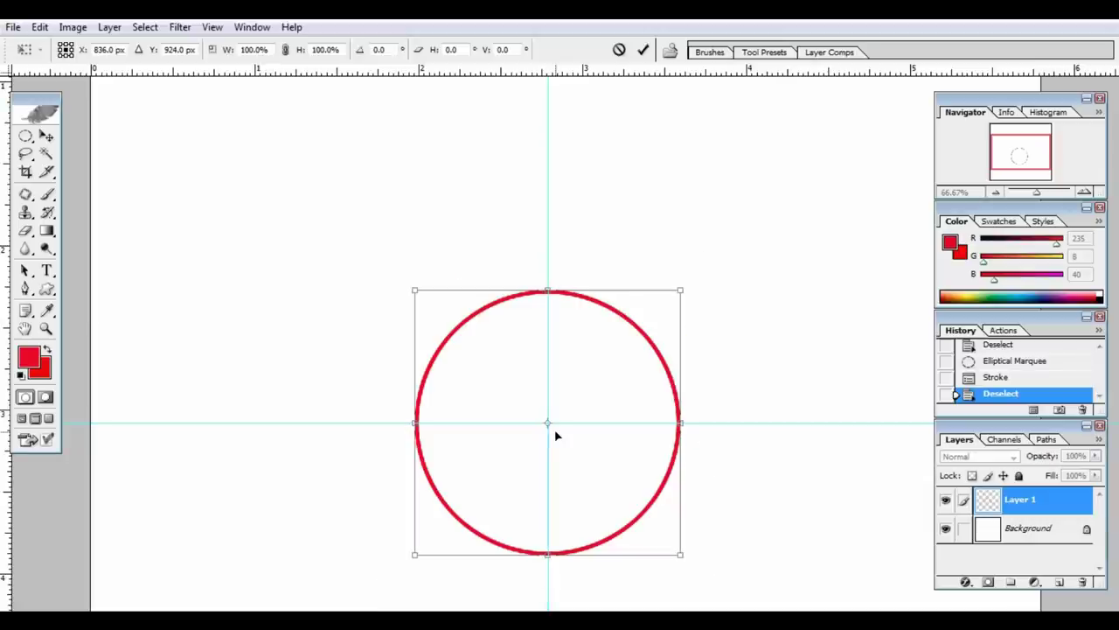
key("Return")
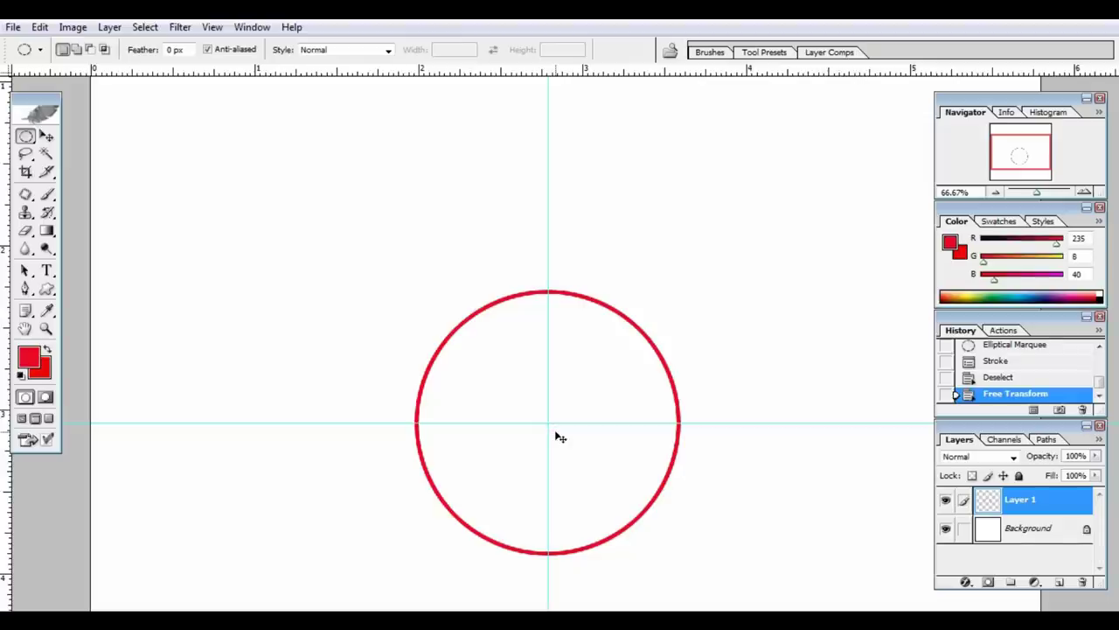
key("ctrl+j")
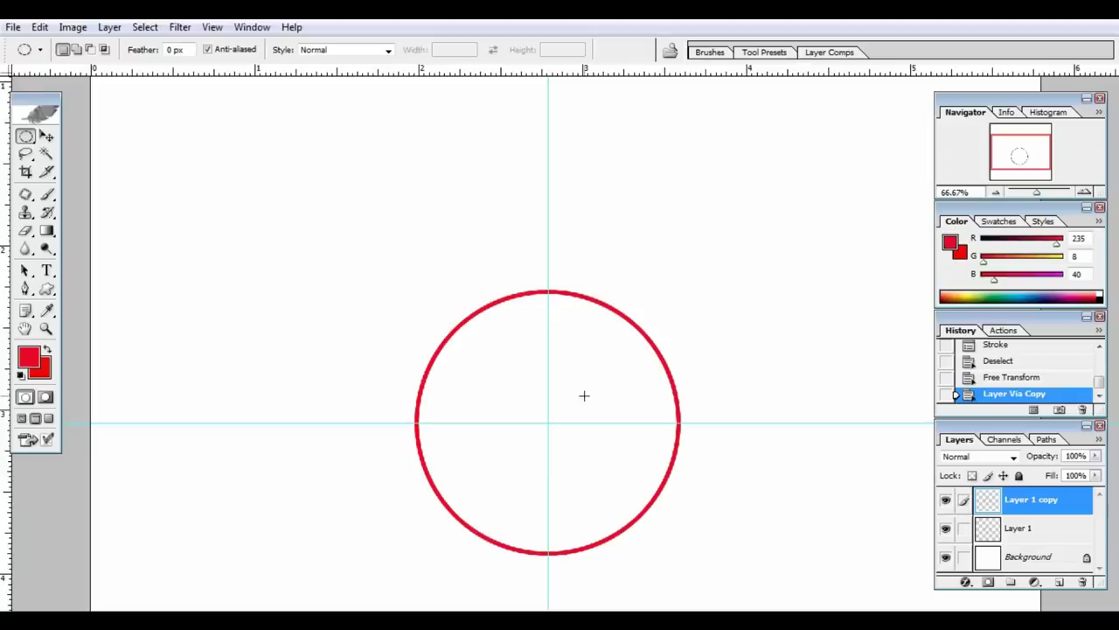
- Move the copied ring up slightly left and enlarge it to 139.5%
left_click(46, 136)
left_click_drag(528, 289, 495, 215)
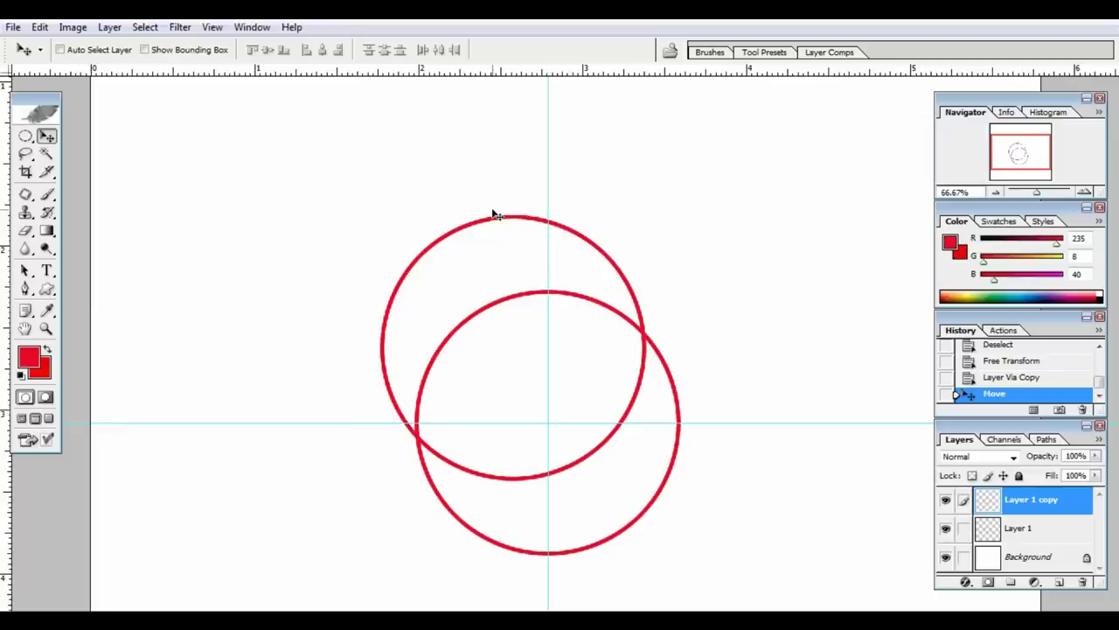
key("ctrl+t")
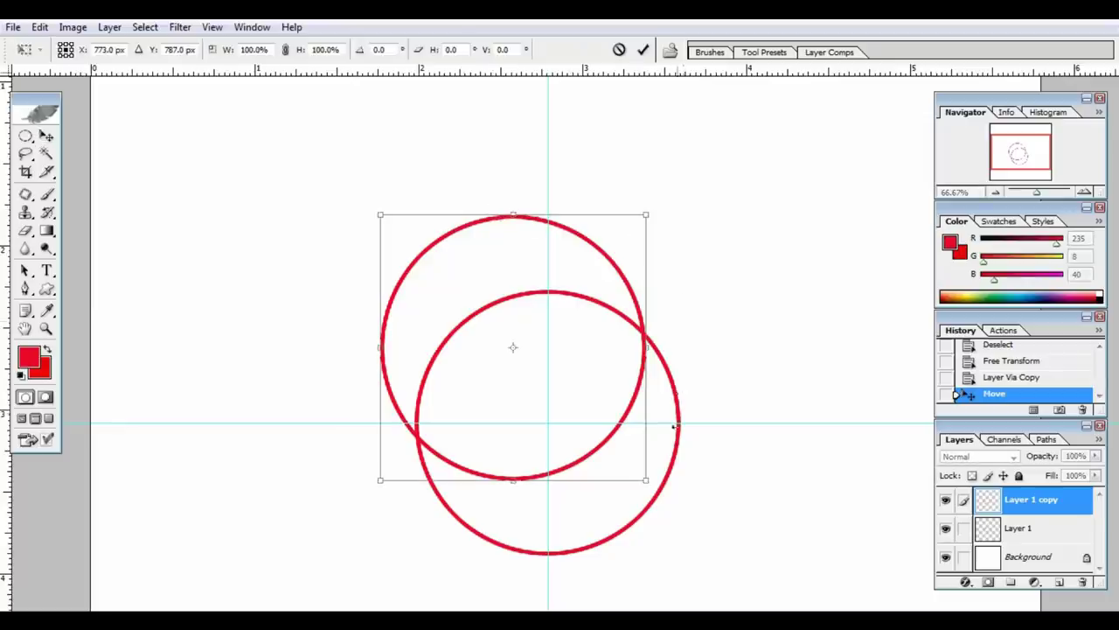
left_click_drag(647, 479, 692, 525)
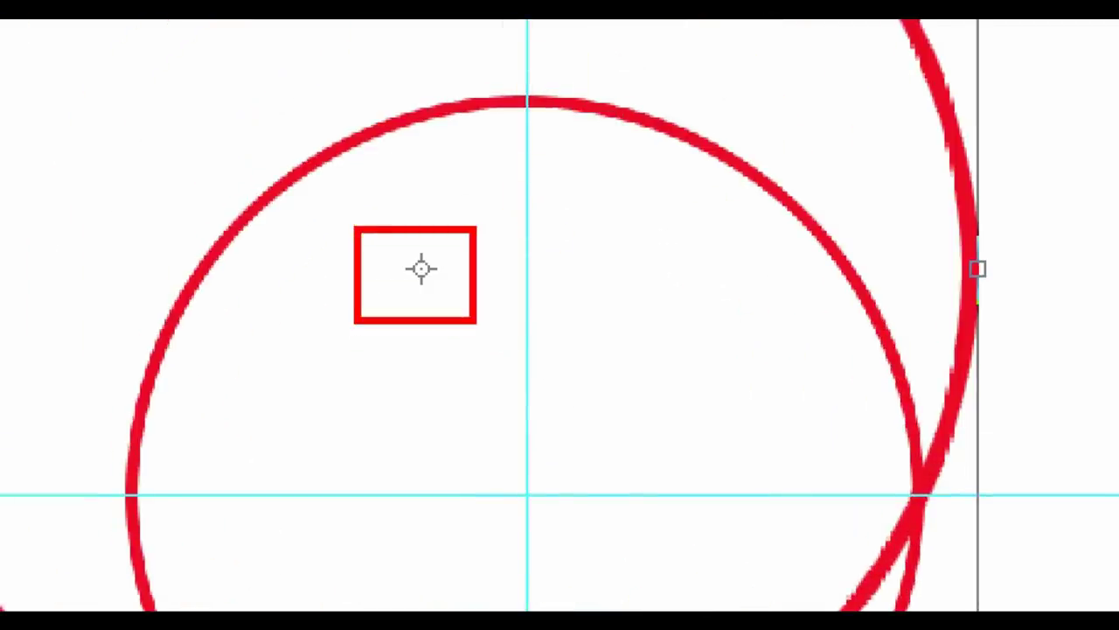
- Centre the enlarged ring on the inner circle and scale it to about 151.5%
left_click(539, 412)
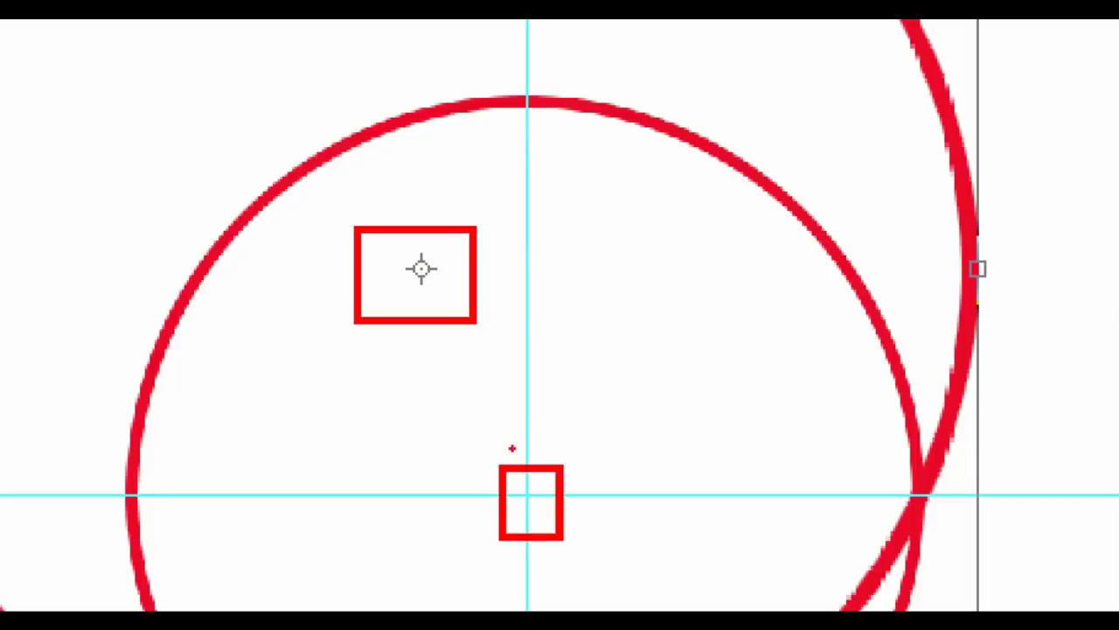
left_click(544, 417)
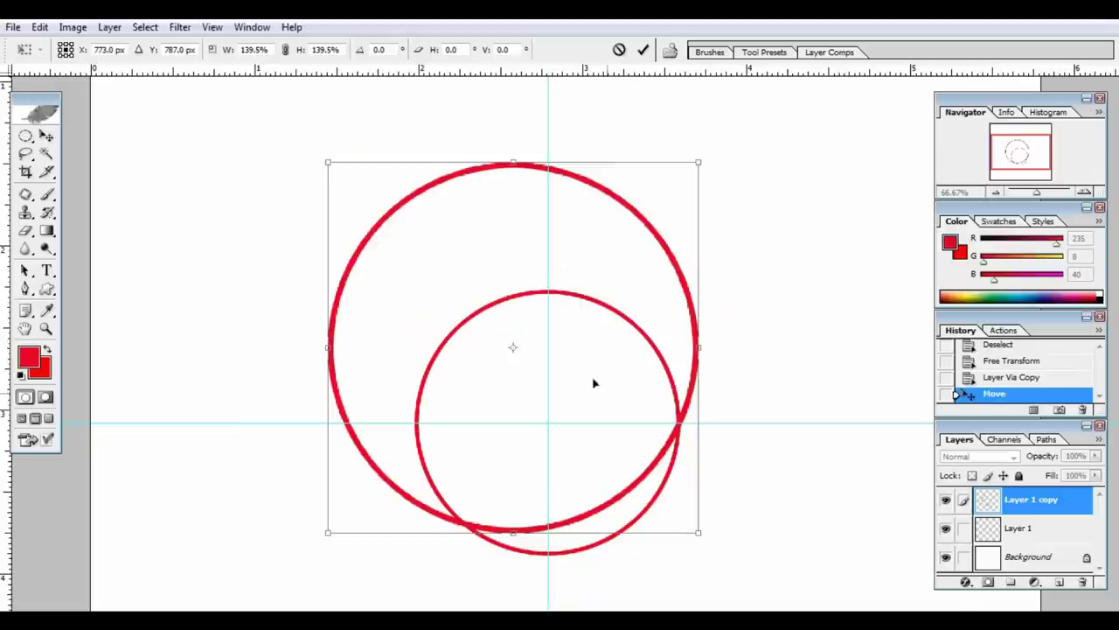
left_click_drag(564, 332, 602, 420)
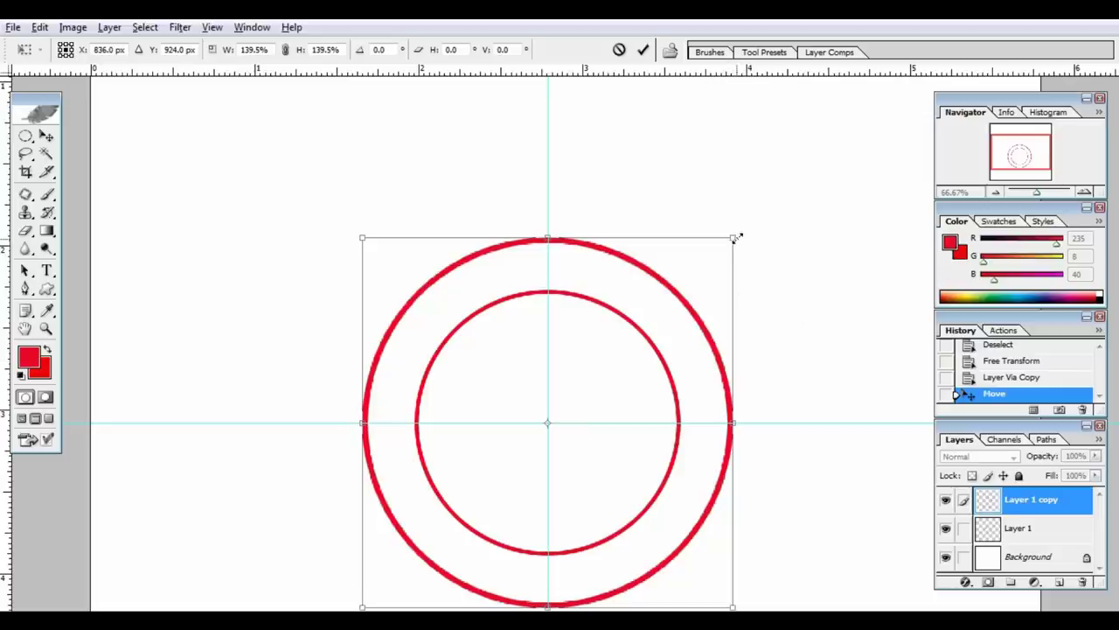
key("alt")
key("alt")
left_click_drag(733, 237, 743, 219)
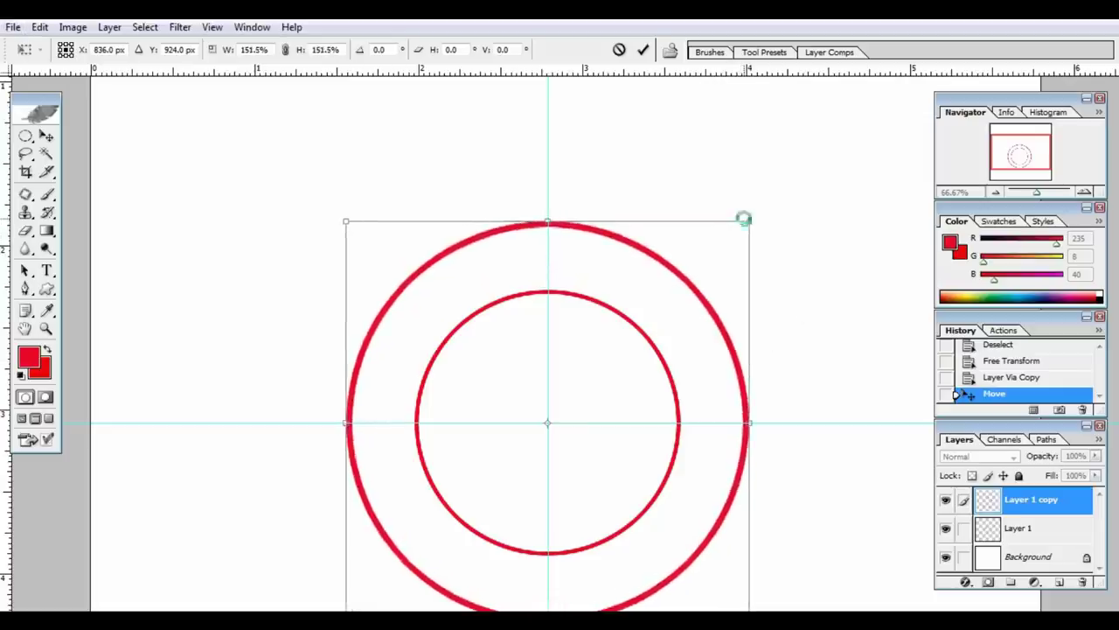
key("Return")
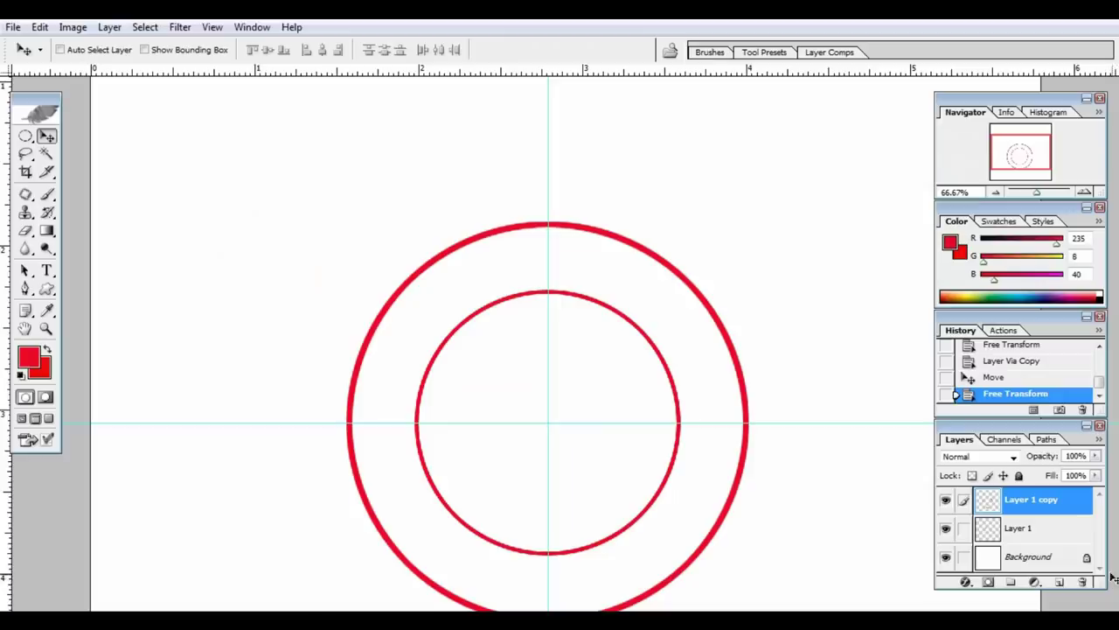
- On new Layer 2, stroke a large circular selection with a 3 px red line
left_click(1045, 574)
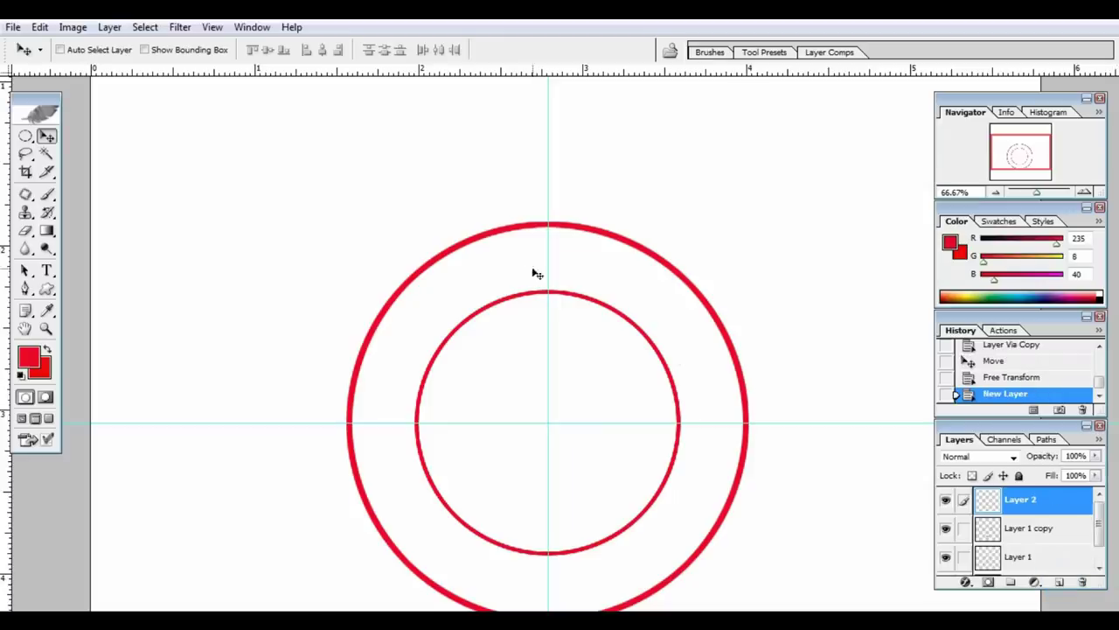
left_click(26, 137)
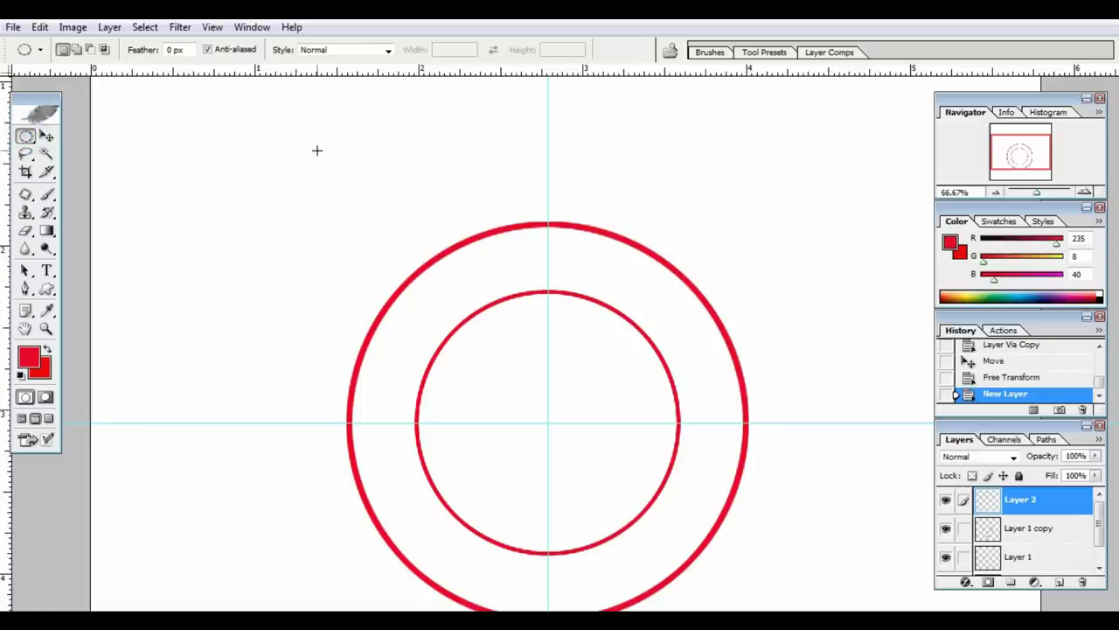
left_click_drag(317, 151, 651, 605)
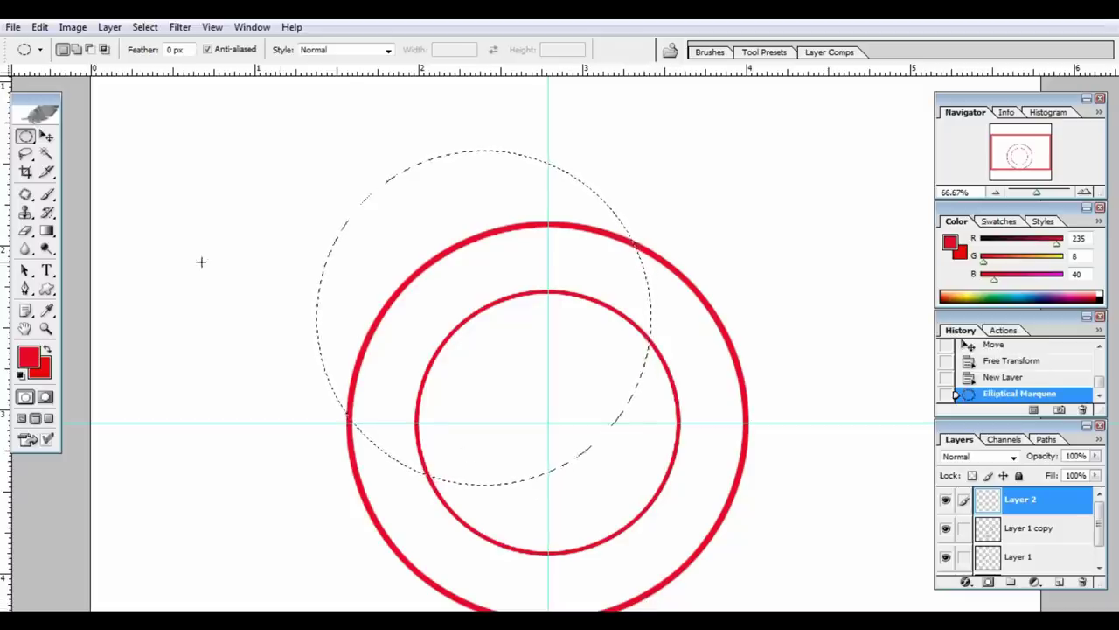
left_click(40, 27)
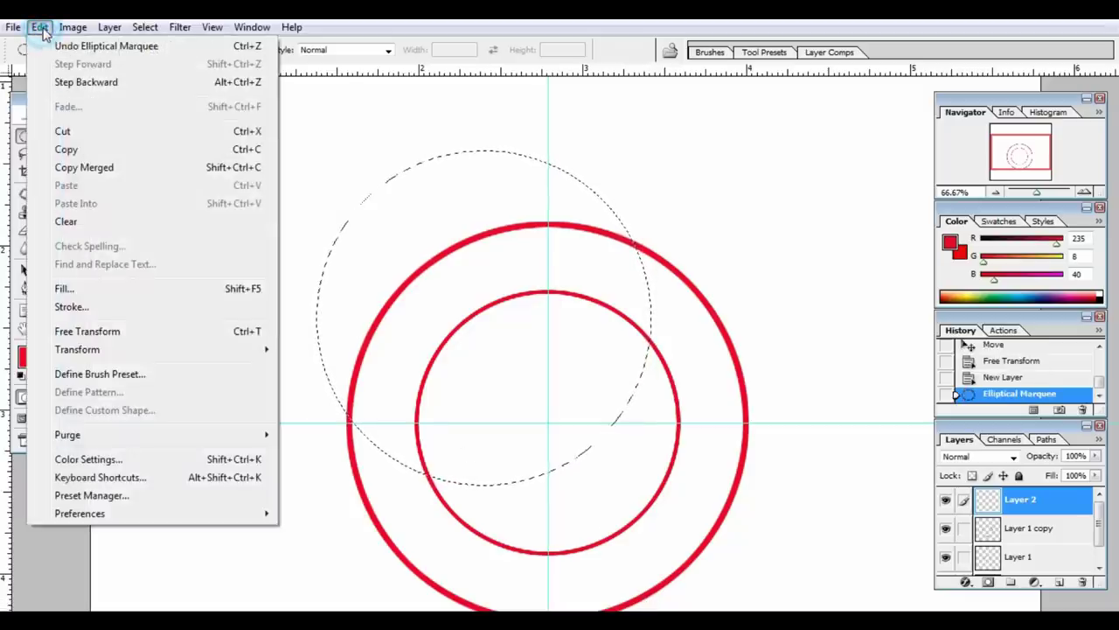
left_click(72, 308)
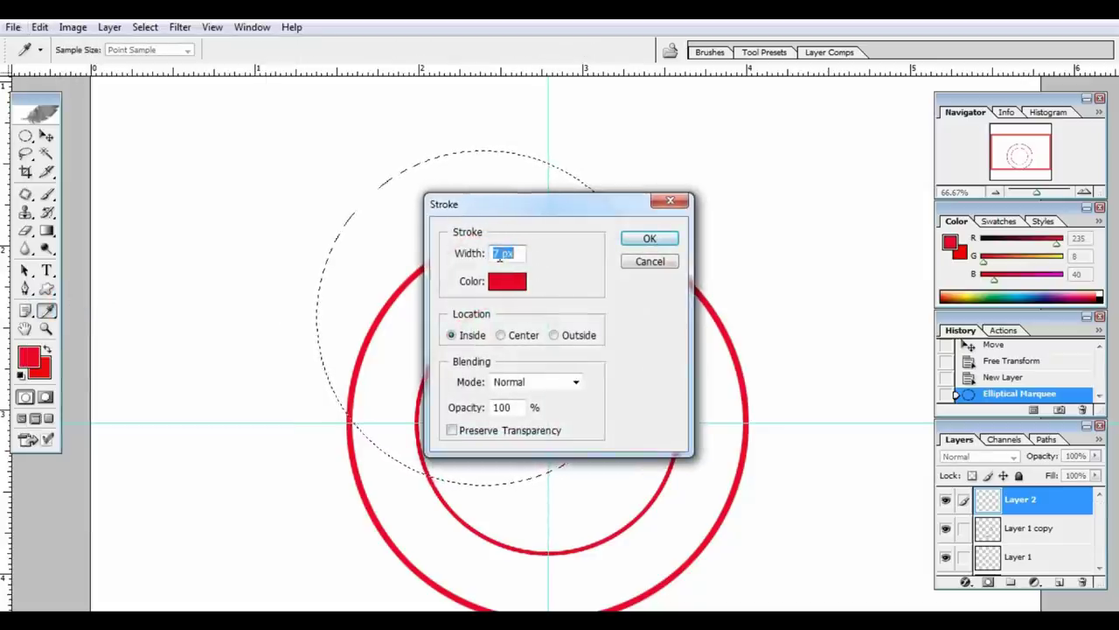
left_click(480, 259)
type("3")
left_click(644, 241)
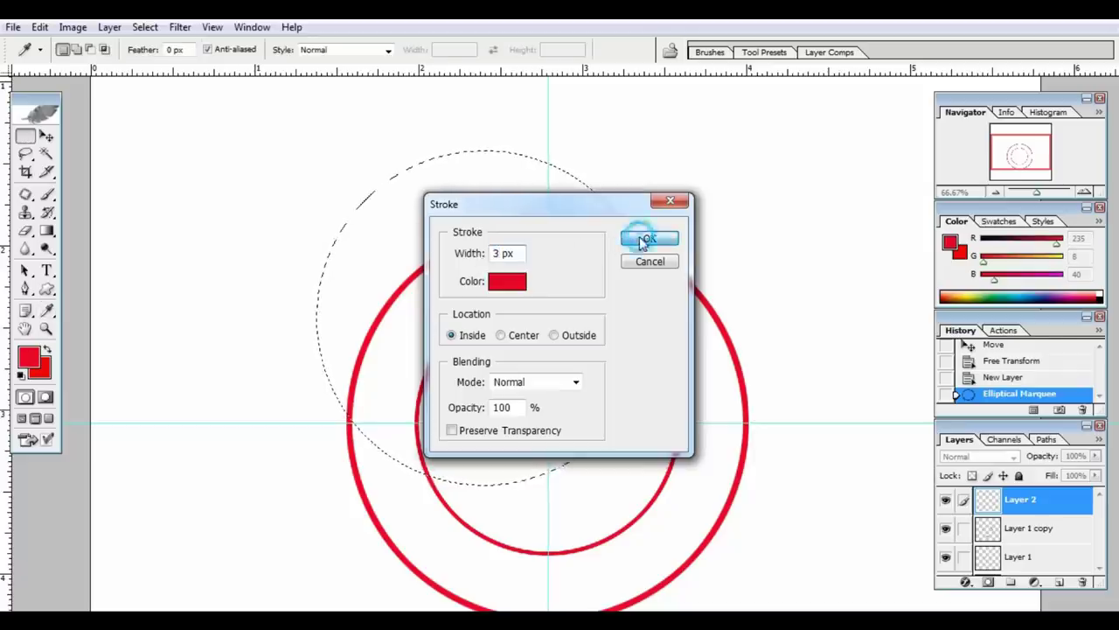
key("ctrl+d")
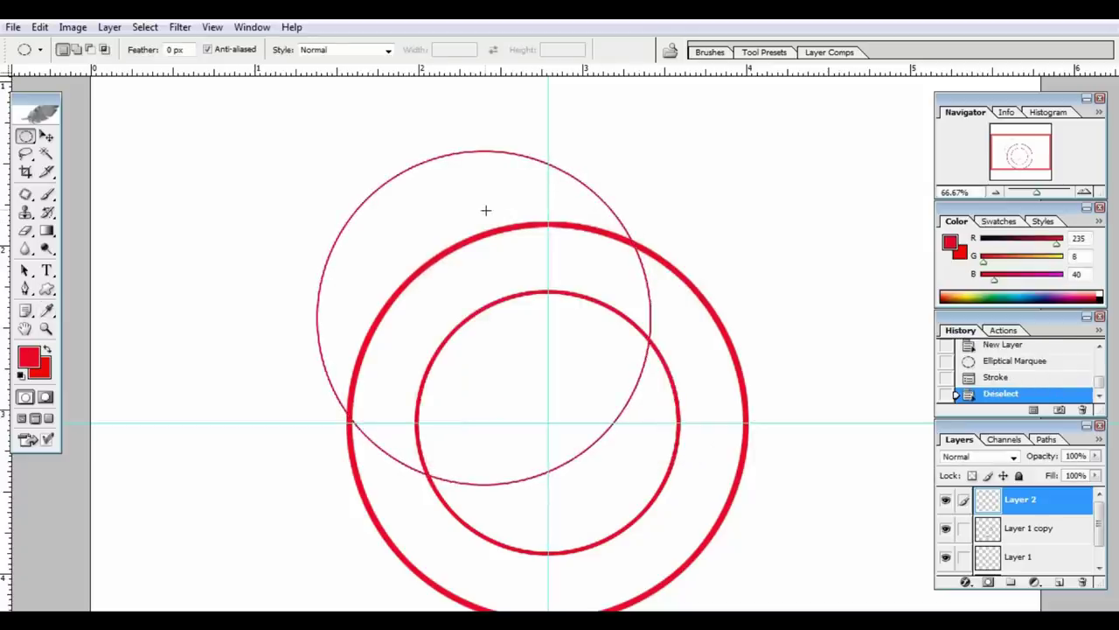
- Centre the thin circle on the rings and scale it to 112.7%, just inside the outer ring
key("v")
left_click_drag(476, 204, 540, 302)
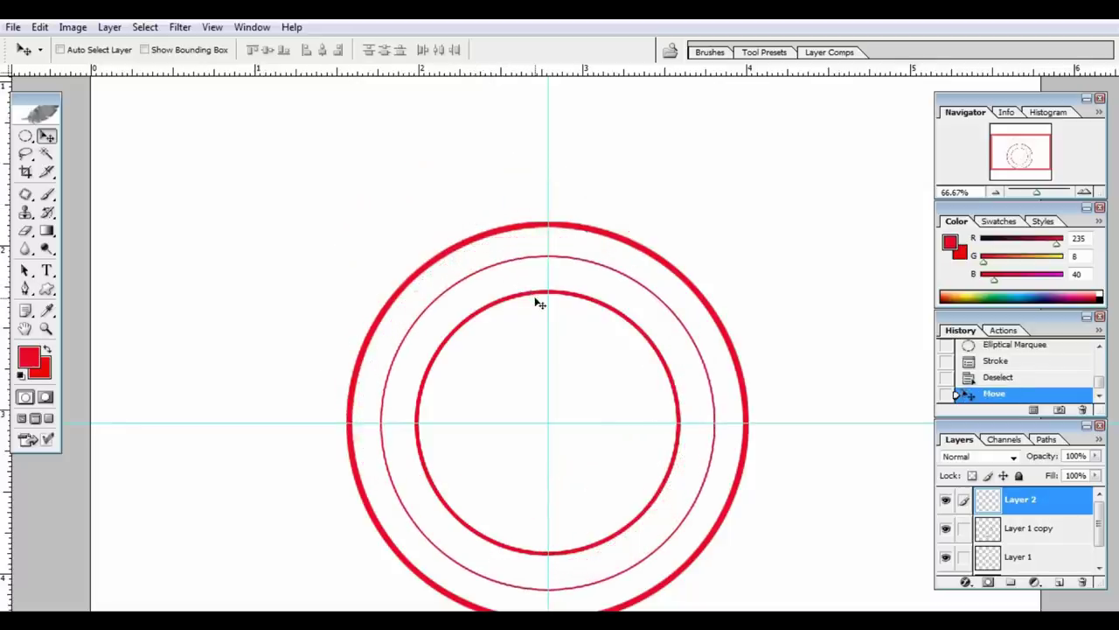
key("ctrl+t")
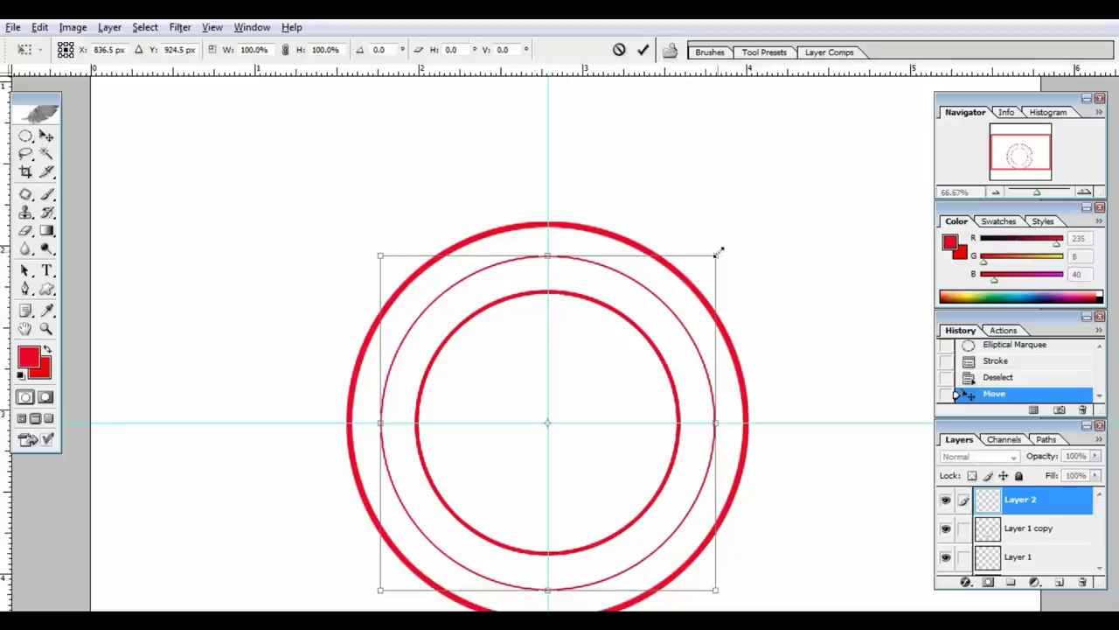
left_click_drag(719, 250, 736, 227)
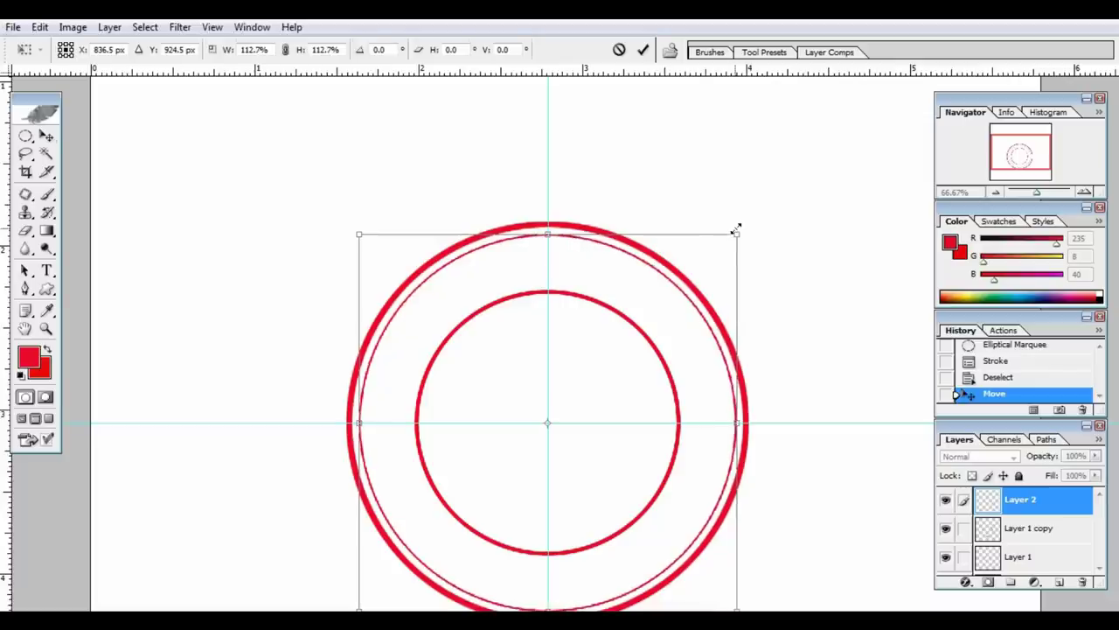
key("Return")
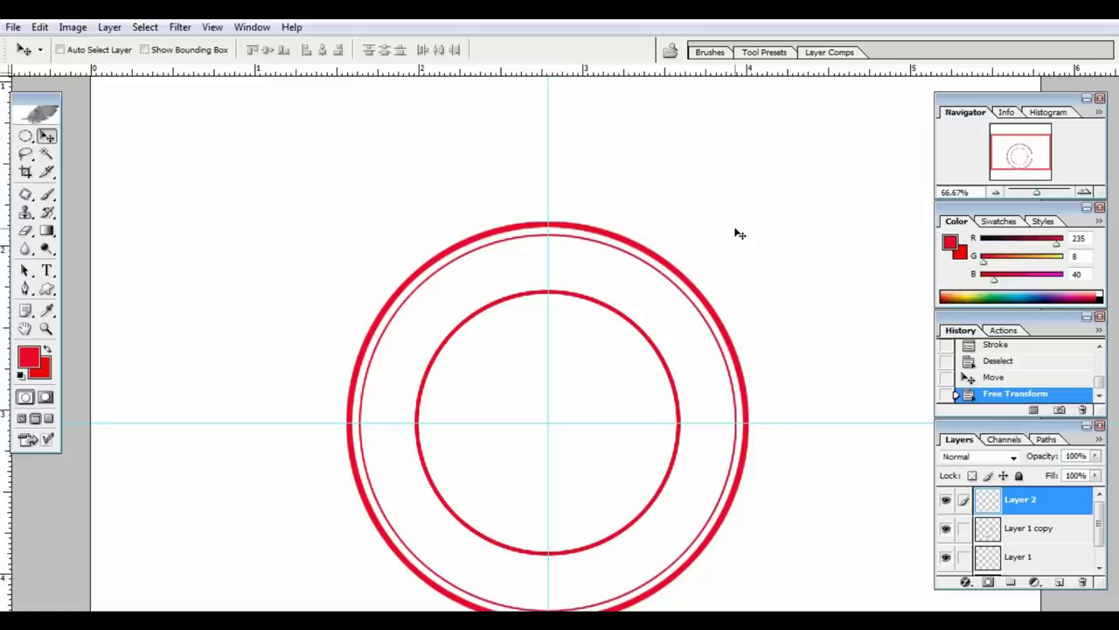
key("ctrl+plus")
- Add horizontal guides just above and below the centre guide, checking their spacing up close
key("ctrl+minus")
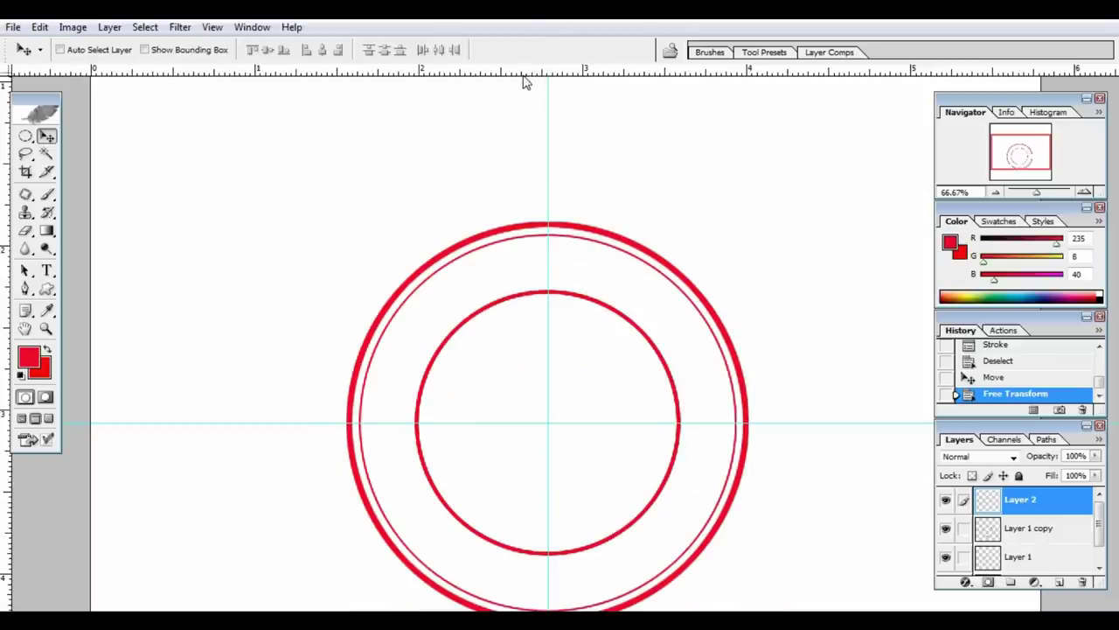
left_click_drag(522, 76, 544, 392)
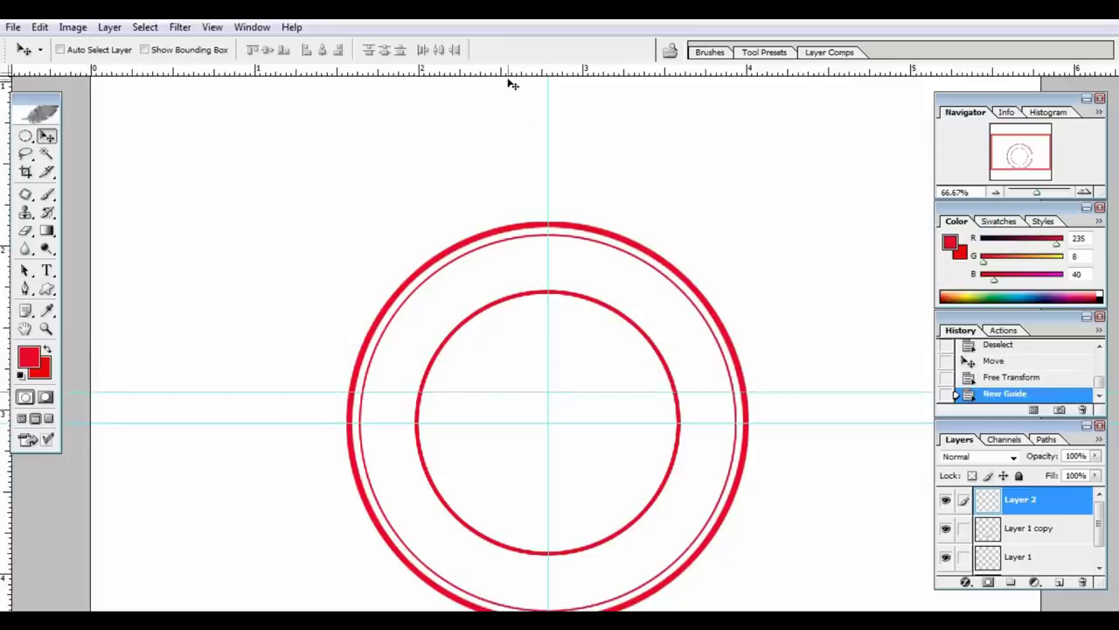
left_click_drag(512, 70, 526, 452)
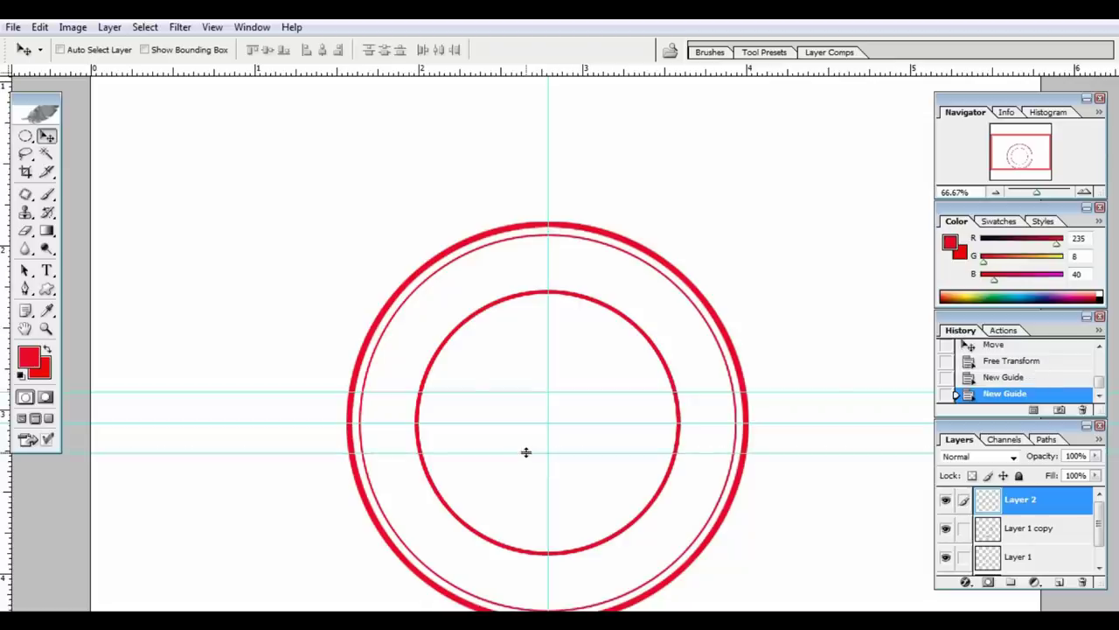
left_click(526, 452, "ctrl")
left_click(527, 454, "ctrl")
left_click(527, 480, "ctrl")
left_click_drag(585, 232, 794, 187)
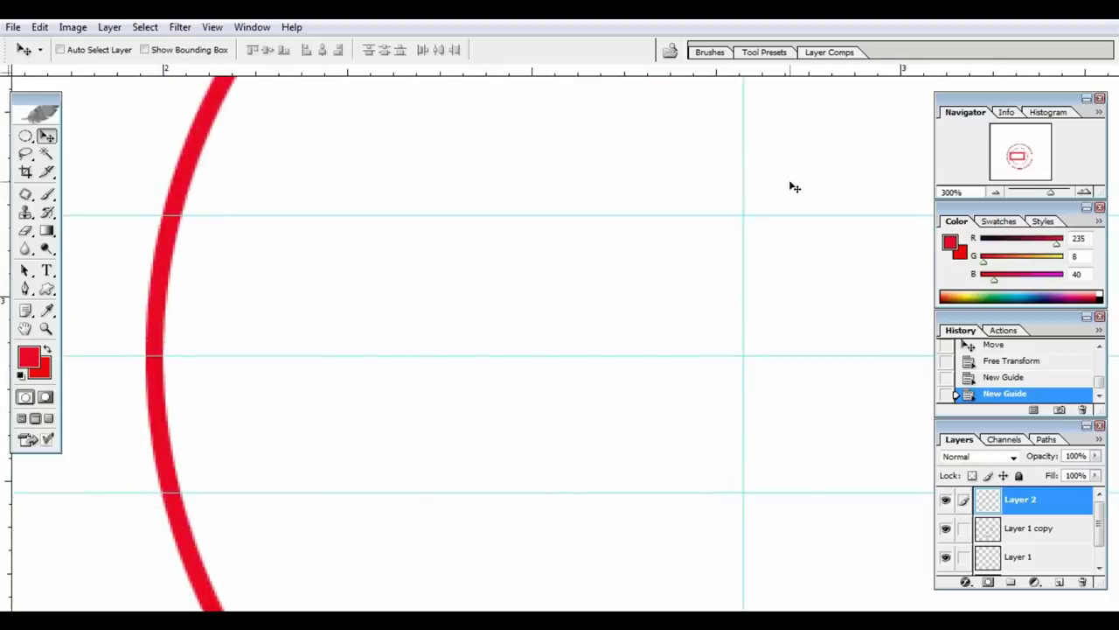
key("ctrl+minus")
key("ctrl+minus")
key("ctrl+minus")
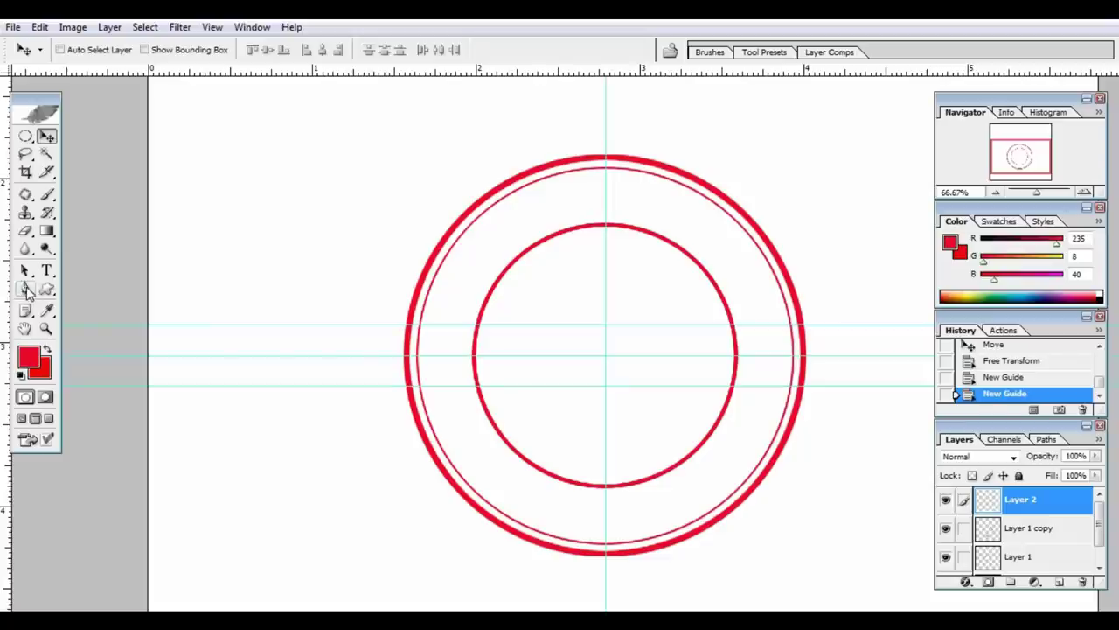
- Draw a closed four-point Pen path between the band guides, convert it to a selection, target Layer 1
left_click(26, 291)
left_click(444, 329)
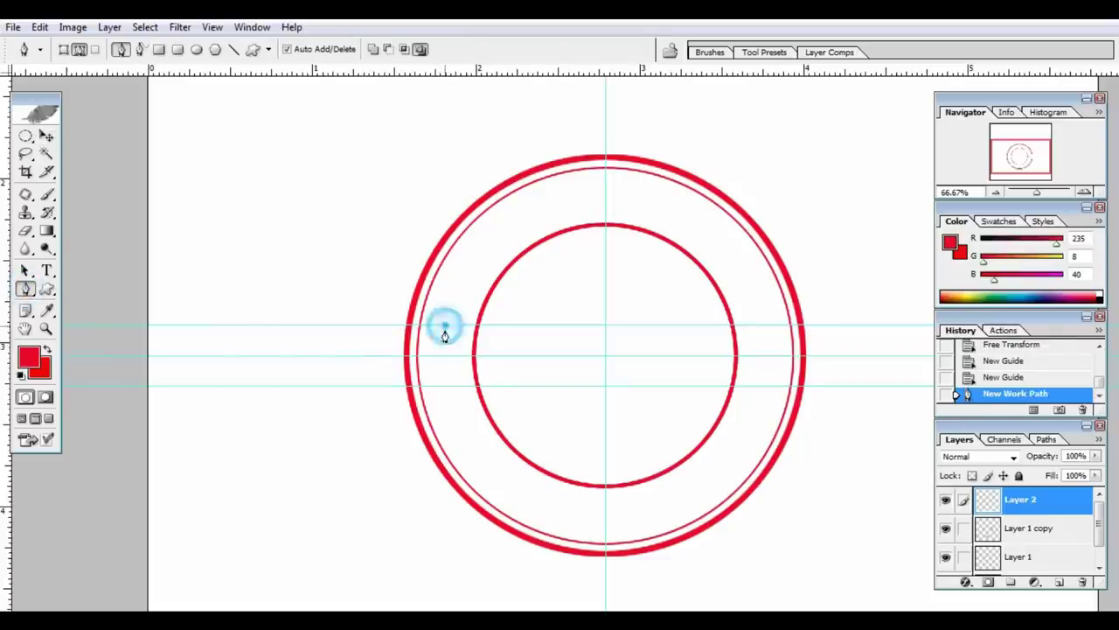
left_click(450, 384)
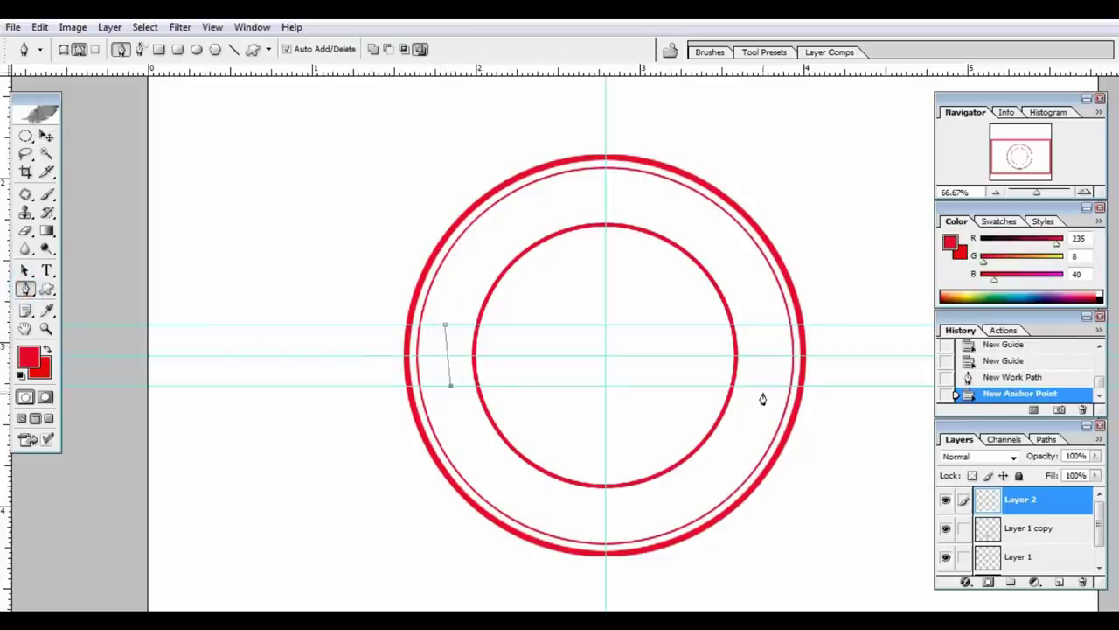
left_click(760, 385)
left_click(759, 329)
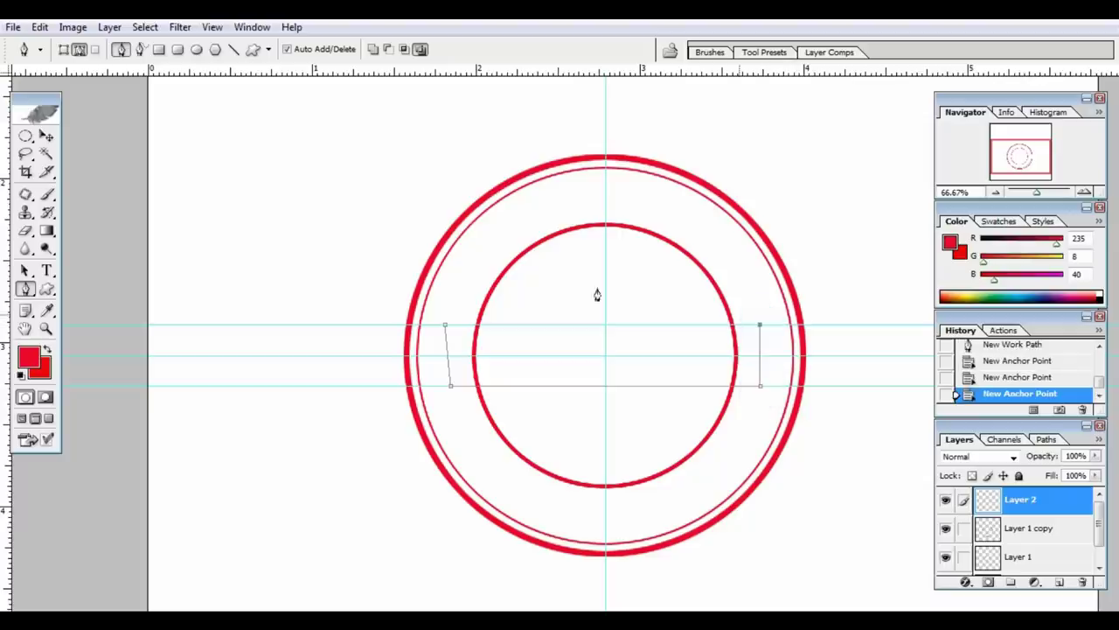
left_click(445, 327)
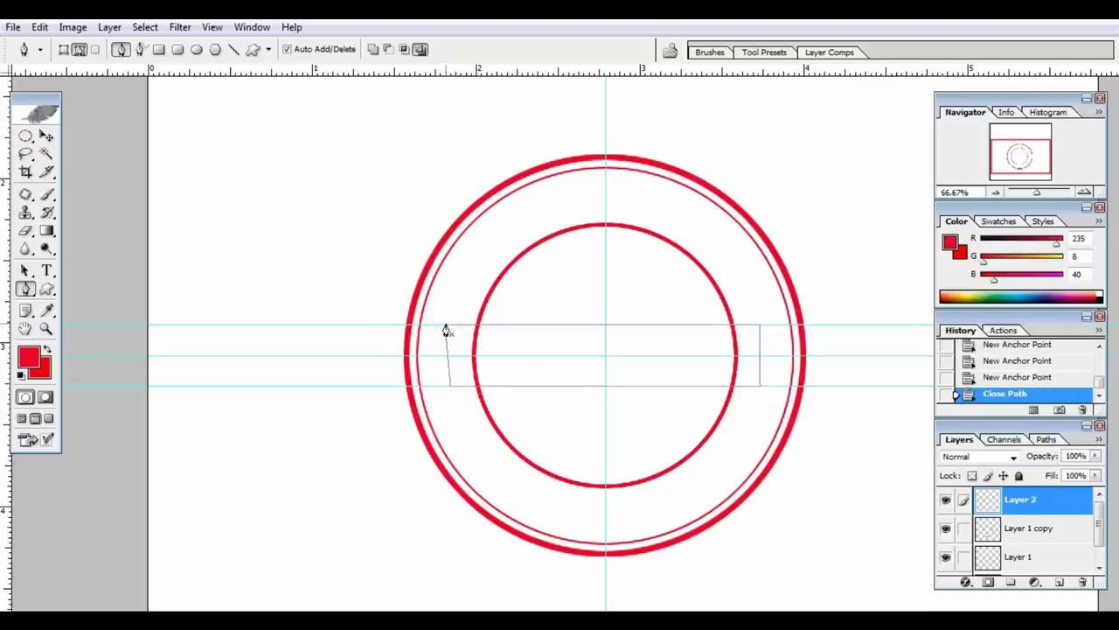
key("ctrl+Return")
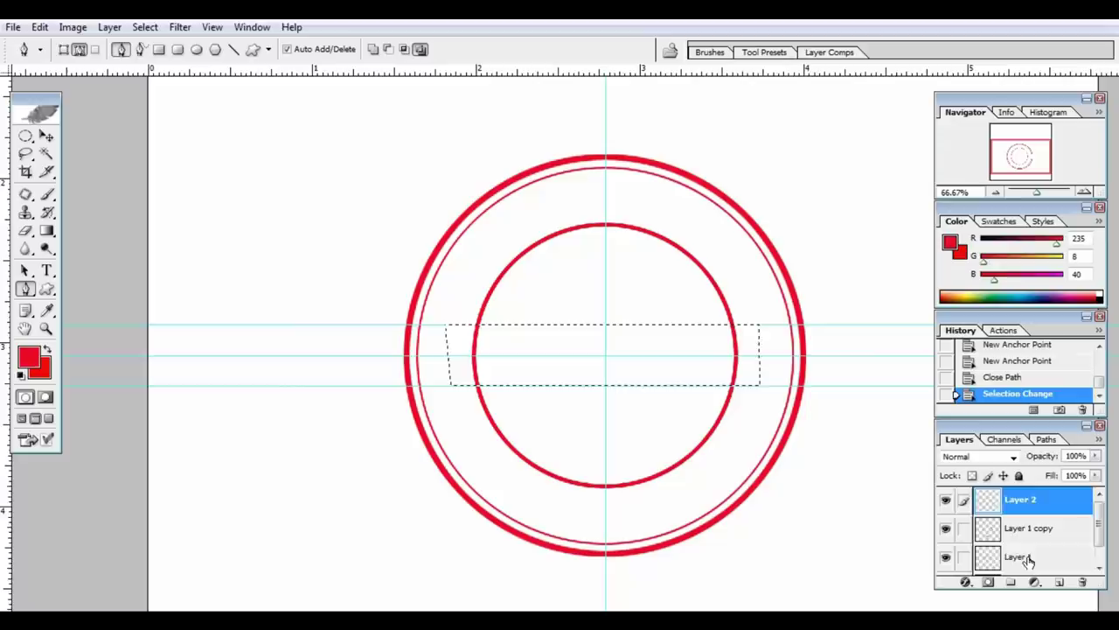
left_click(1028, 561)
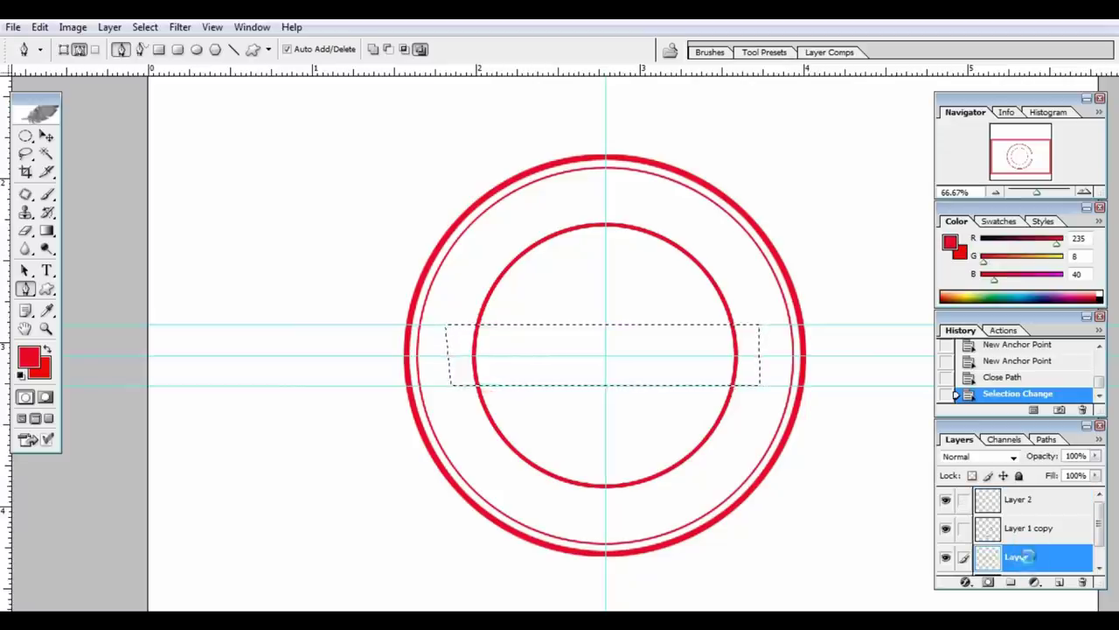
key("Delete")
key("ctrl+d")
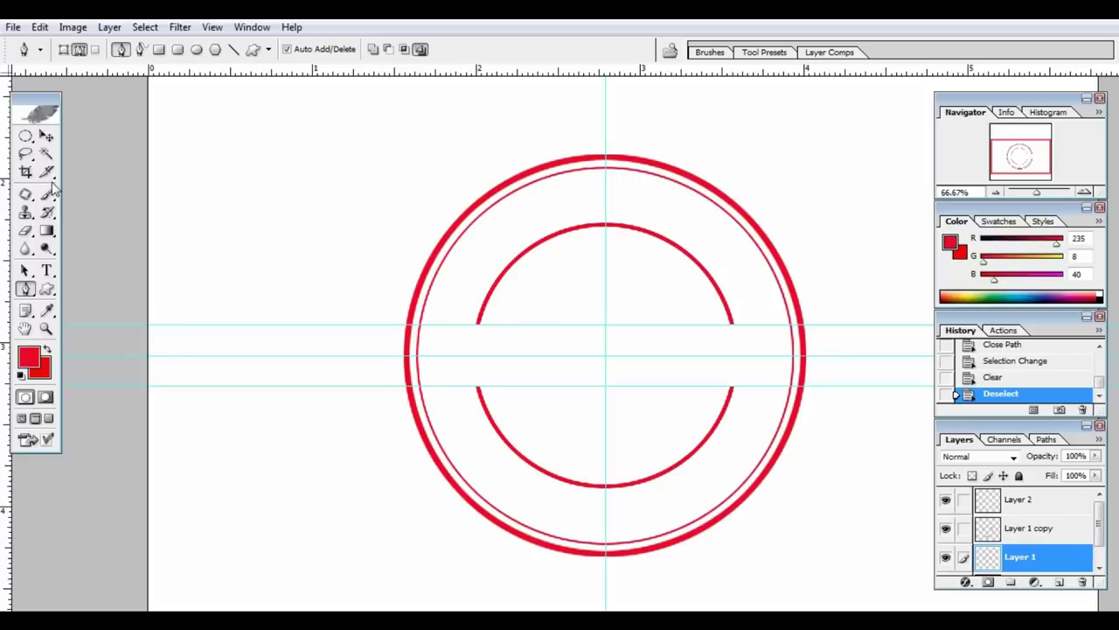
left_click(46, 136)
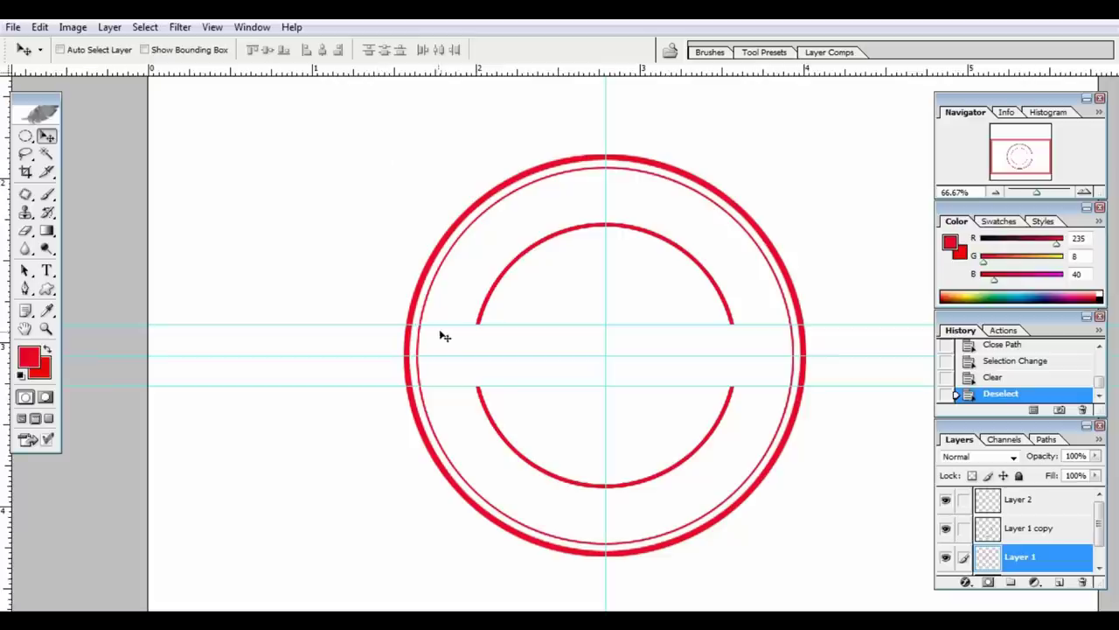
left_click_drag(446, 324, 452, 70)
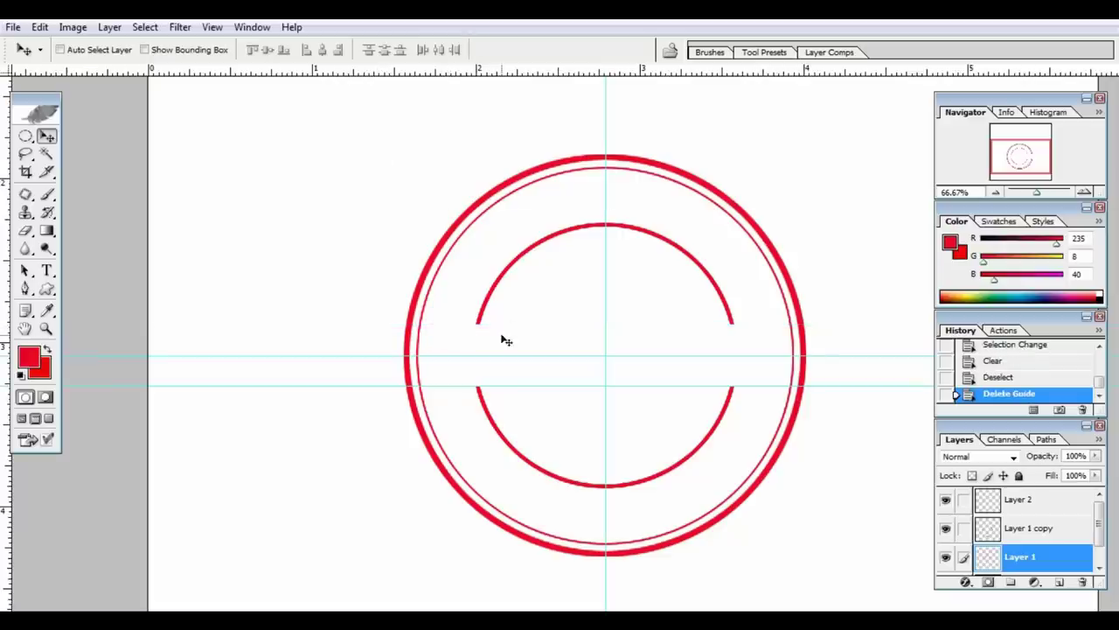
left_click_drag(495, 355, 498, 55)
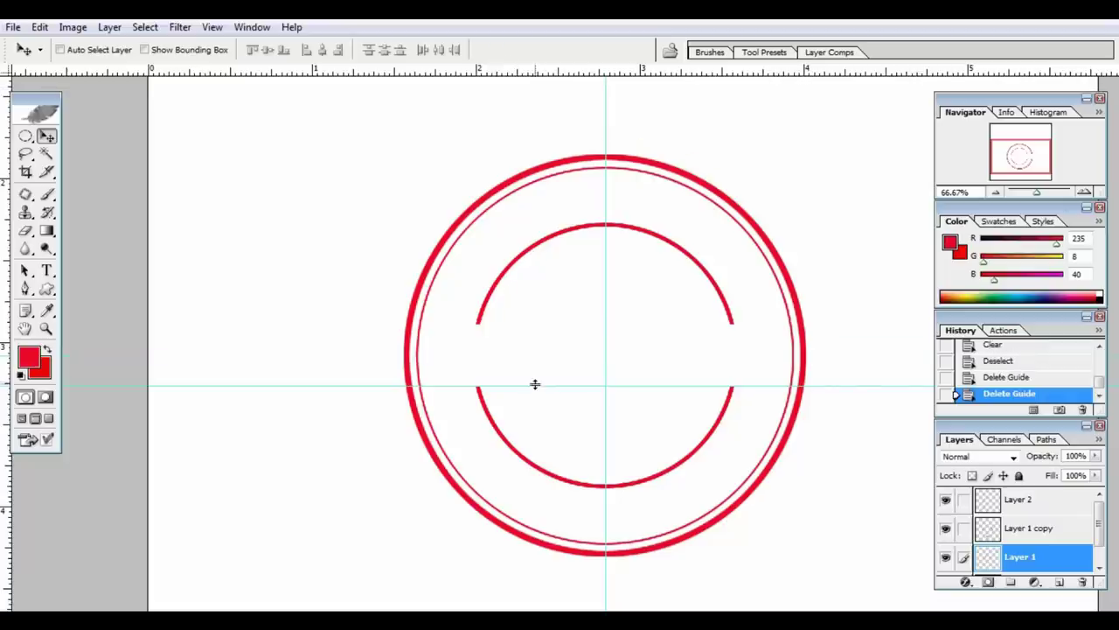
left_click_drag(535, 384, 536, 70)
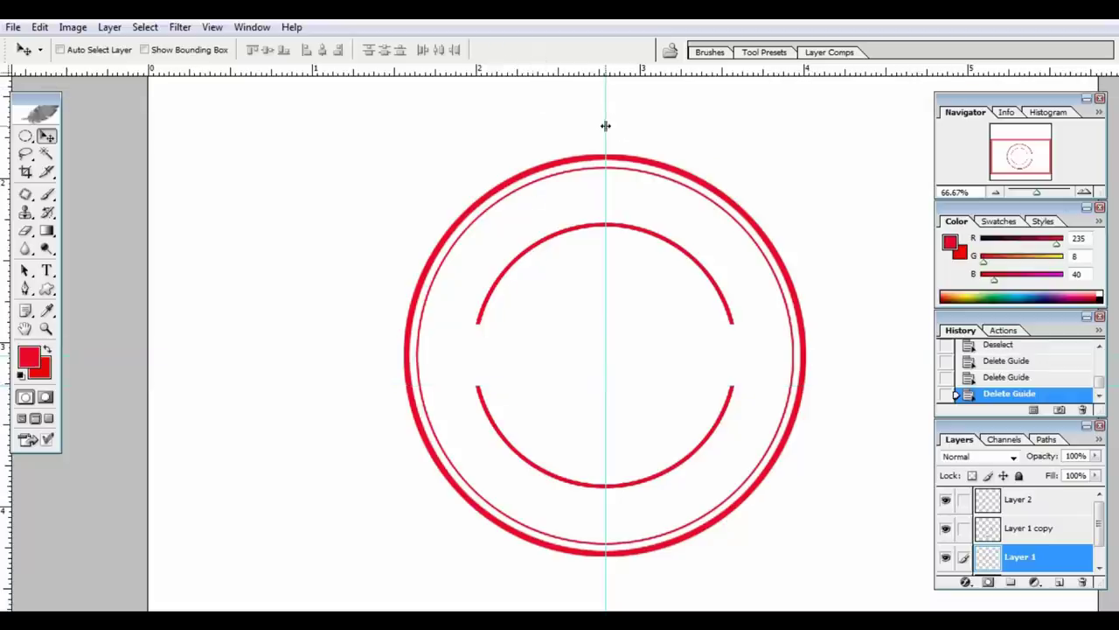
left_click_drag(605, 126, 16, 262)
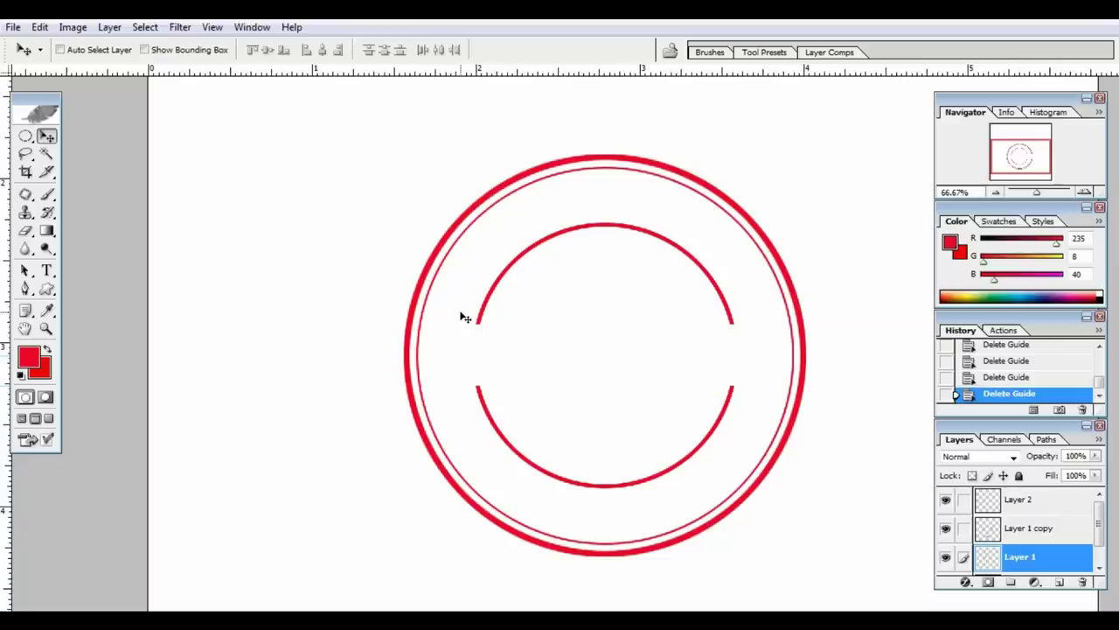
left_click_drag(582, 309, 560, 300)
key("ctrl+z")
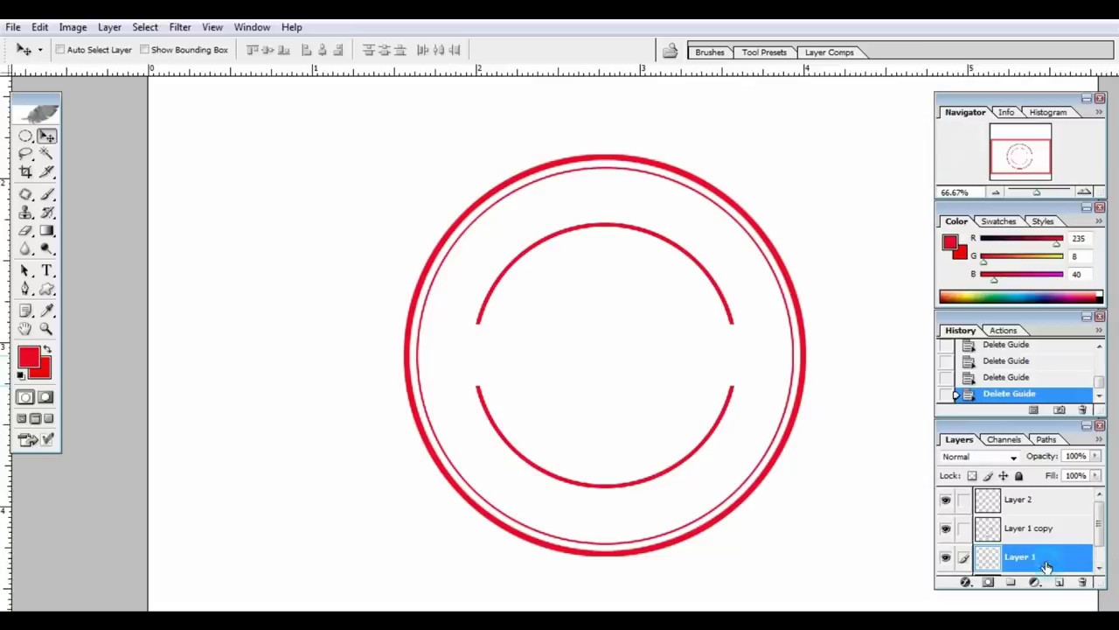
- Lock Layer 1 completely and confirm edits are blocked, dismissing the locked-layer warning
left_click(1019, 475)
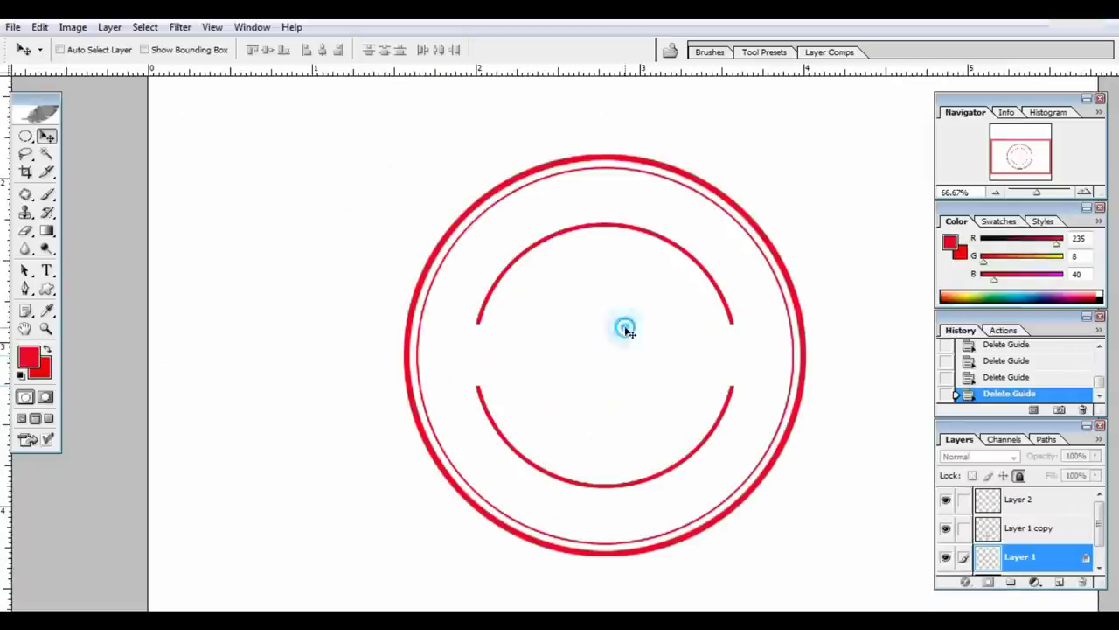
left_click(626, 329)
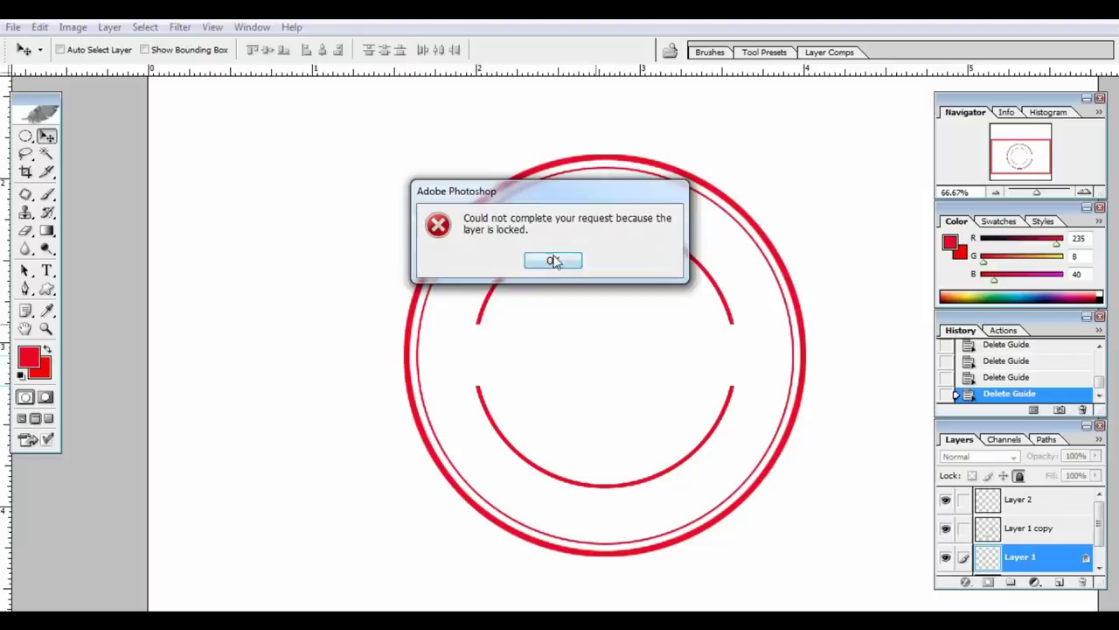
left_click(615, 354)
left_click(554, 262)
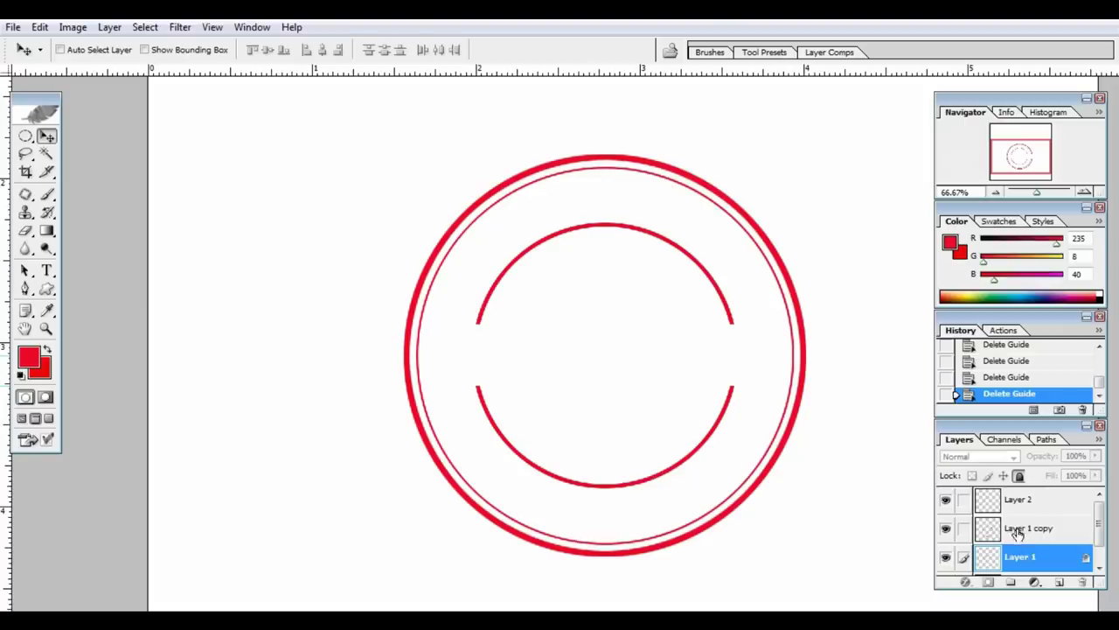
- Apply Lock All to Layer 1 copy and Layer 2
left_click(883, 524)
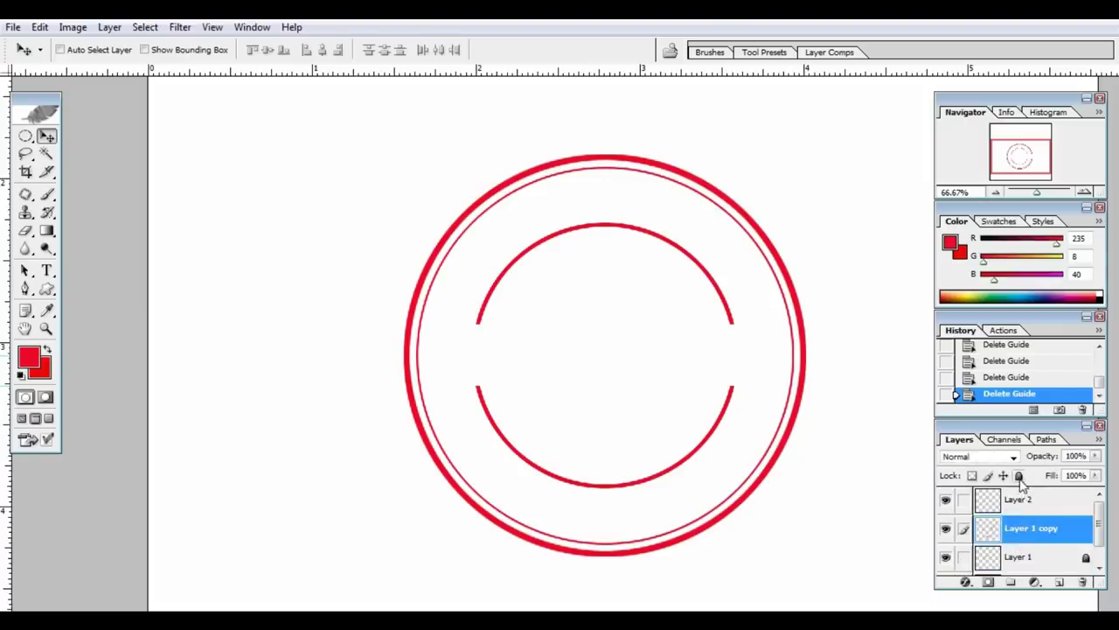
left_click(1018, 476)
left_click(1030, 499)
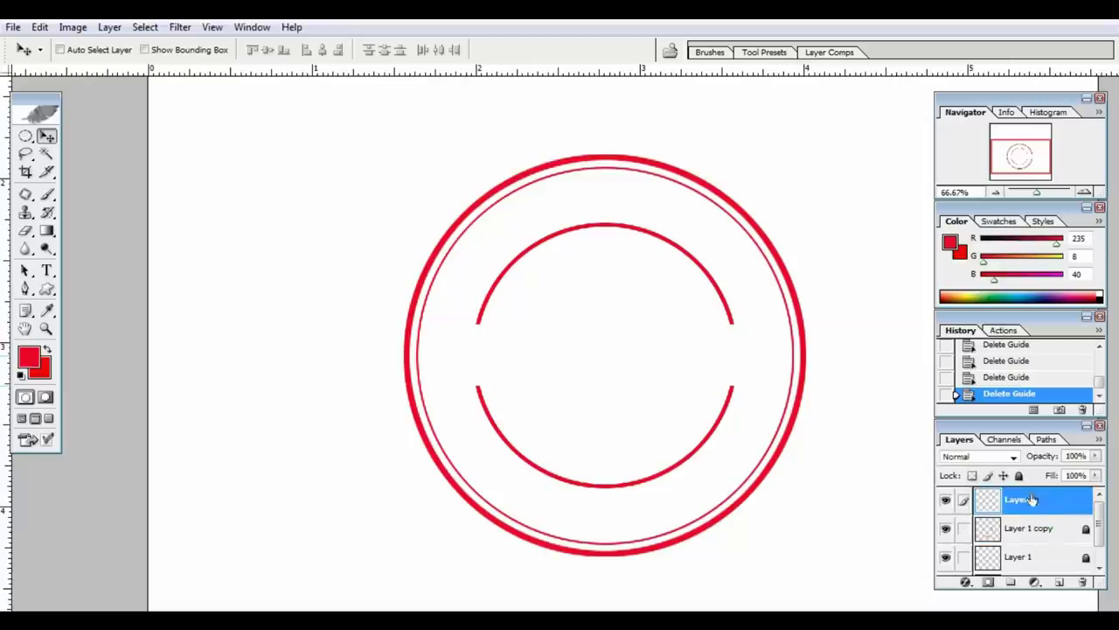
left_click(1019, 475)
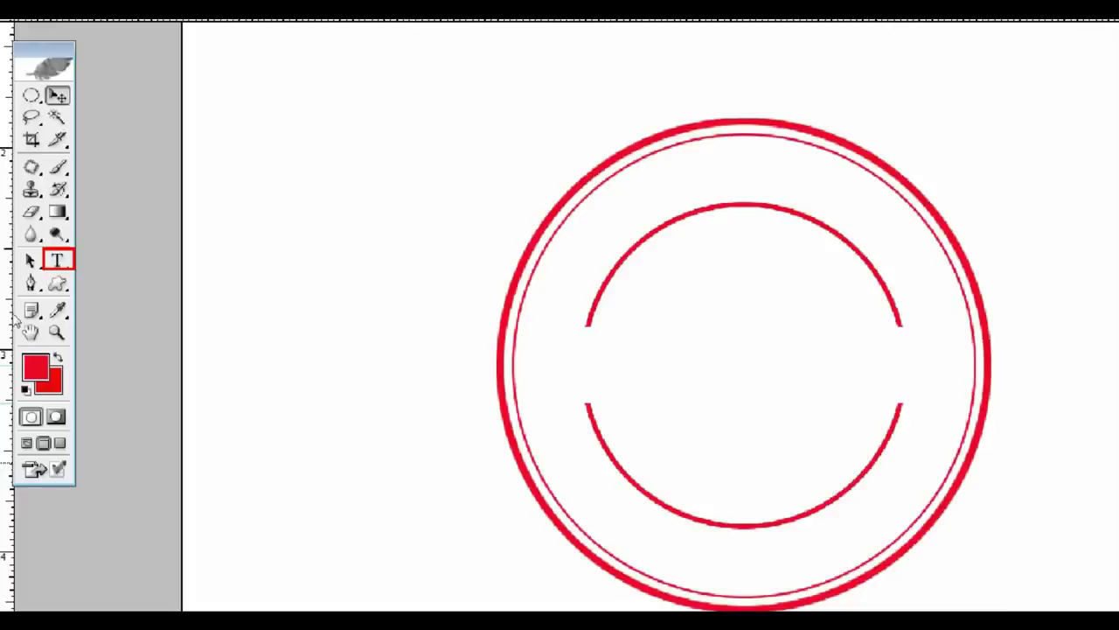
- Create a 30 pt text layer reading STAMP inside the circle
key("t")
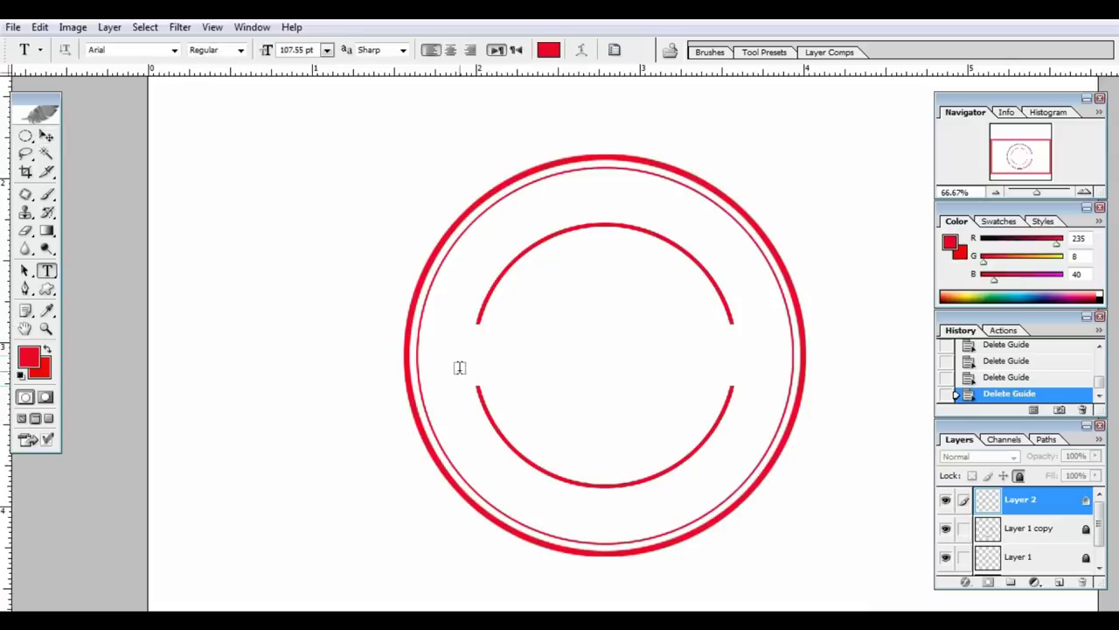
left_click(447, 362)
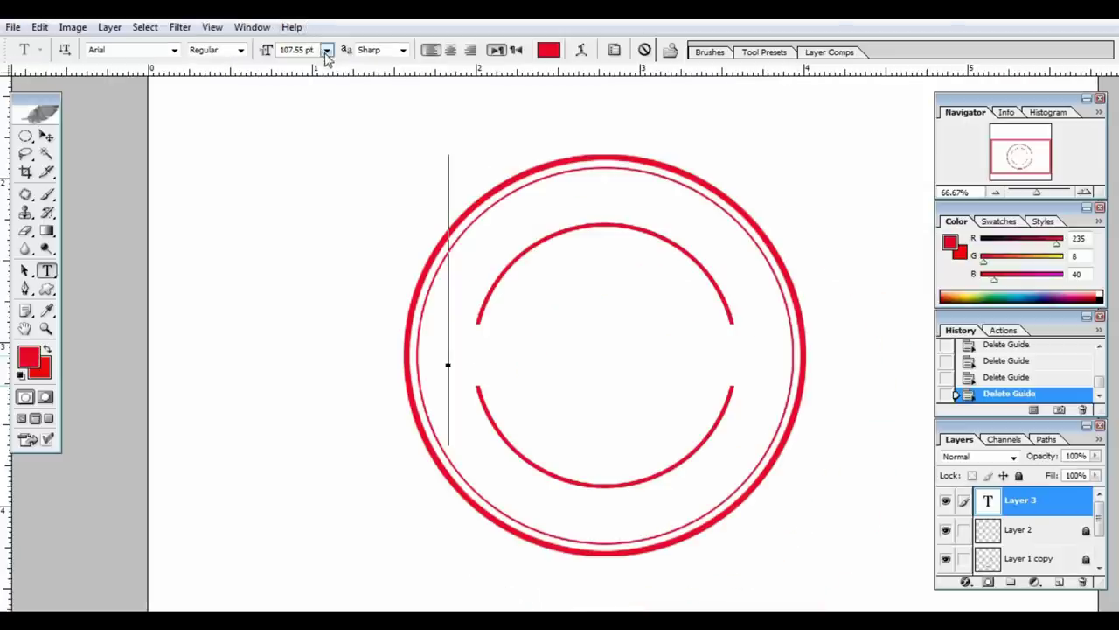
left_click(326, 52)
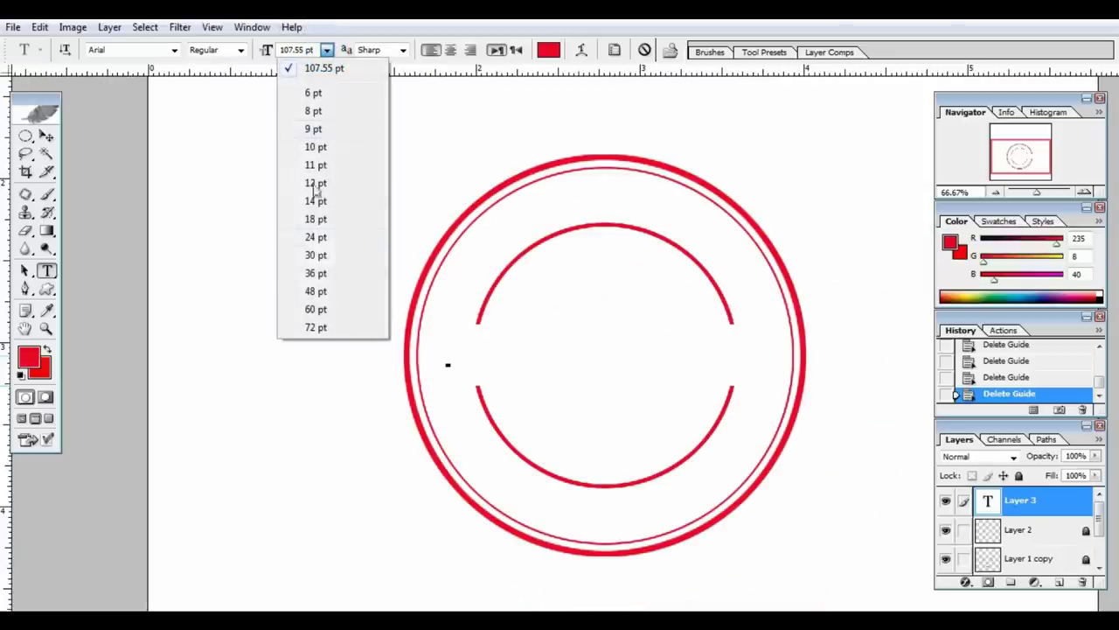
left_click(315, 256)
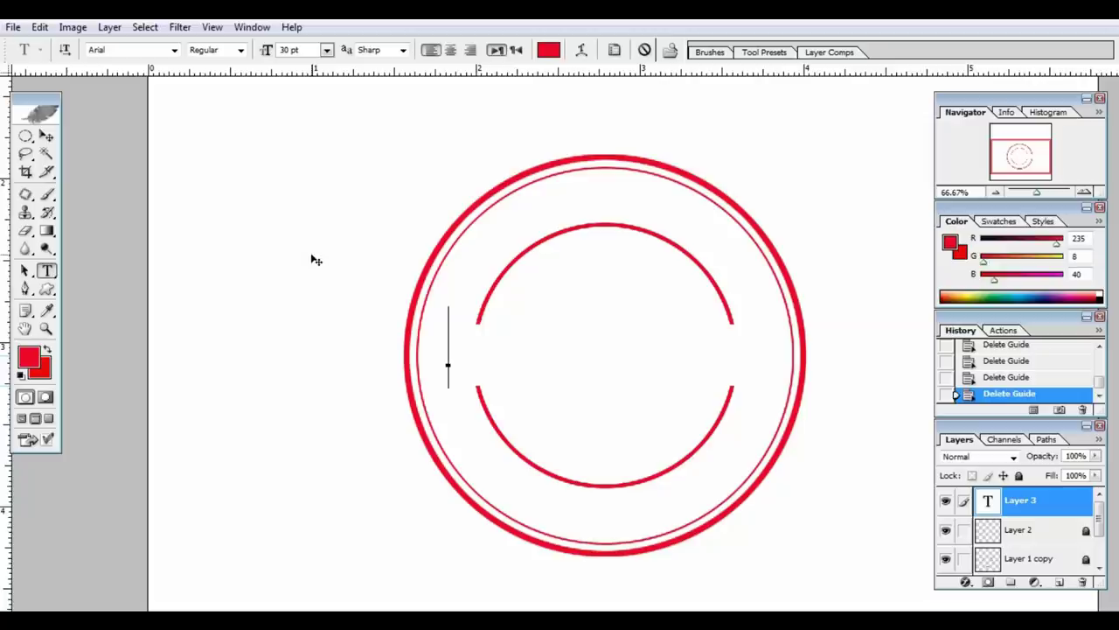
type("S")
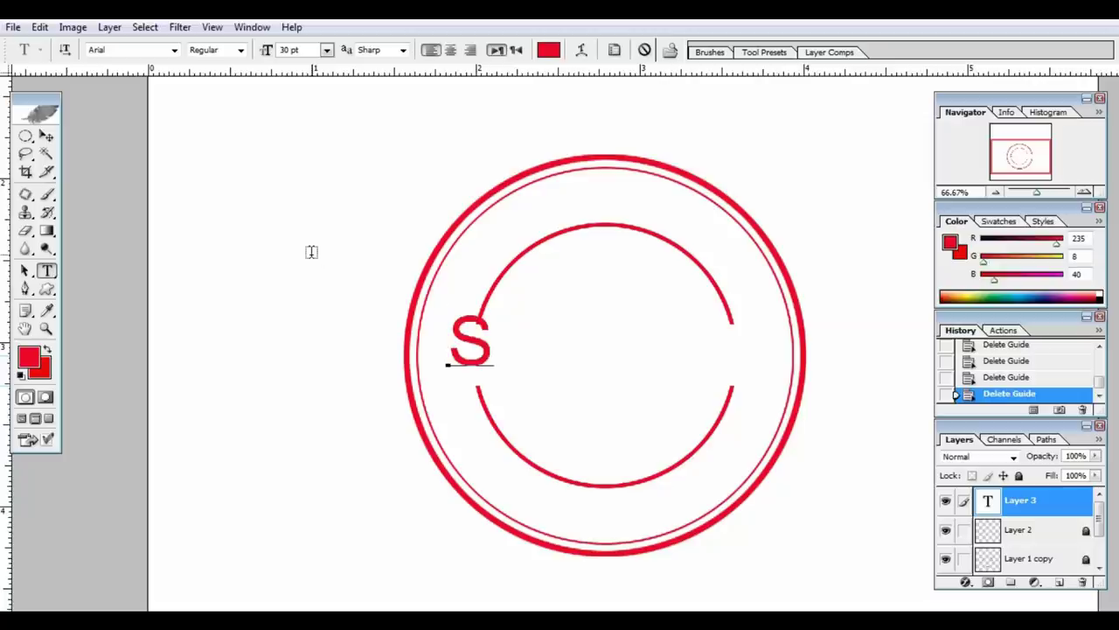
type("TAMP")
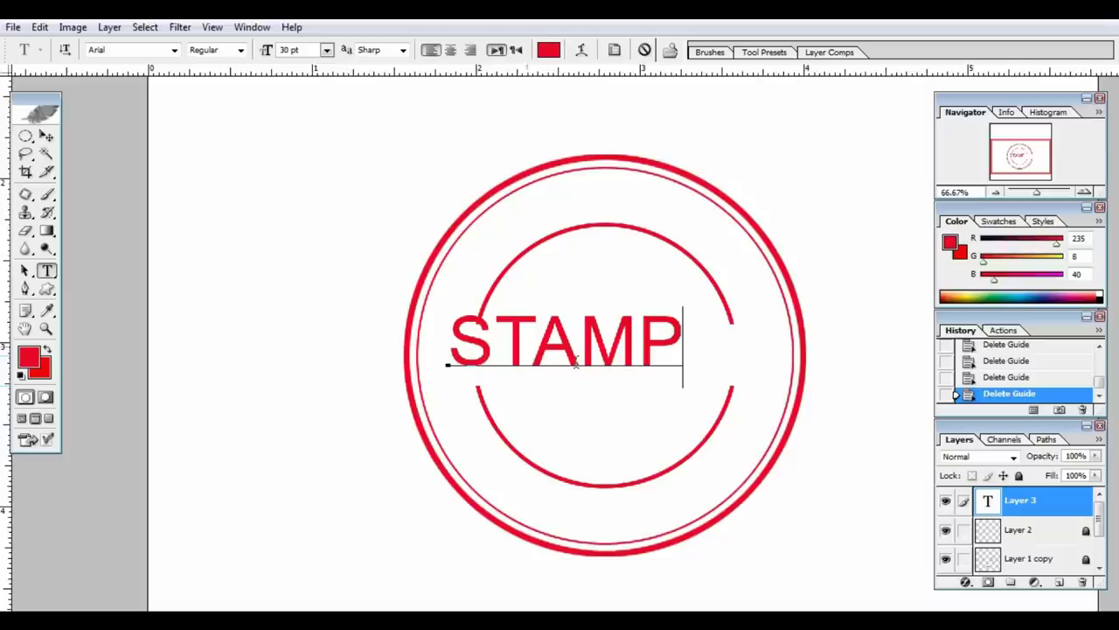
- Stretch the STAMP text across the inner circle gap and commit it
key("ctrl")
key("ctrl")
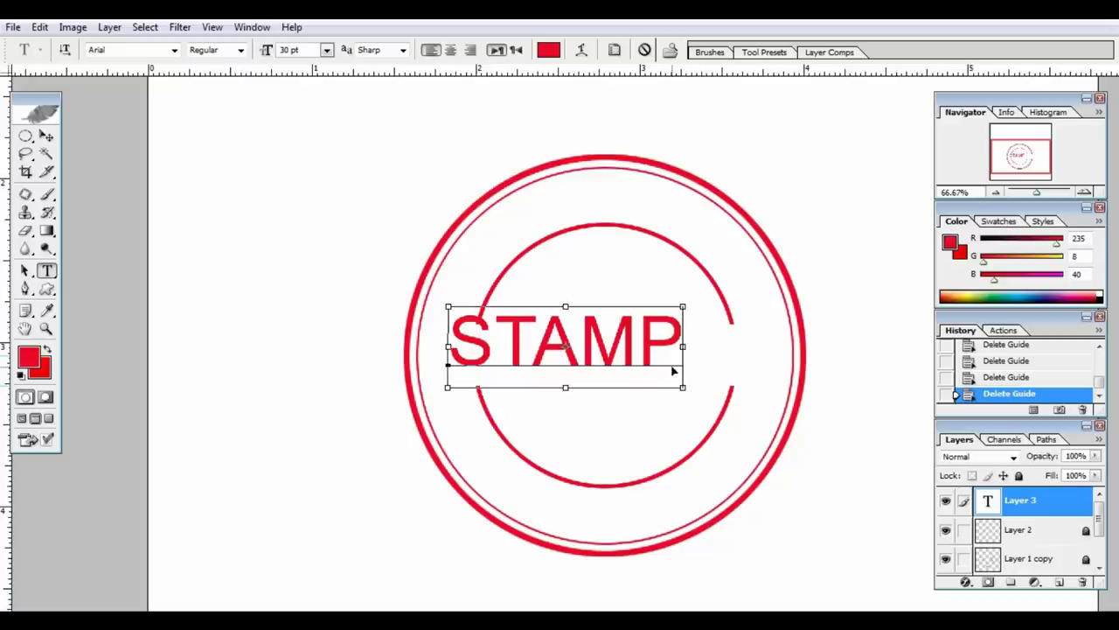
left_click_drag(683, 391, 788, 400)
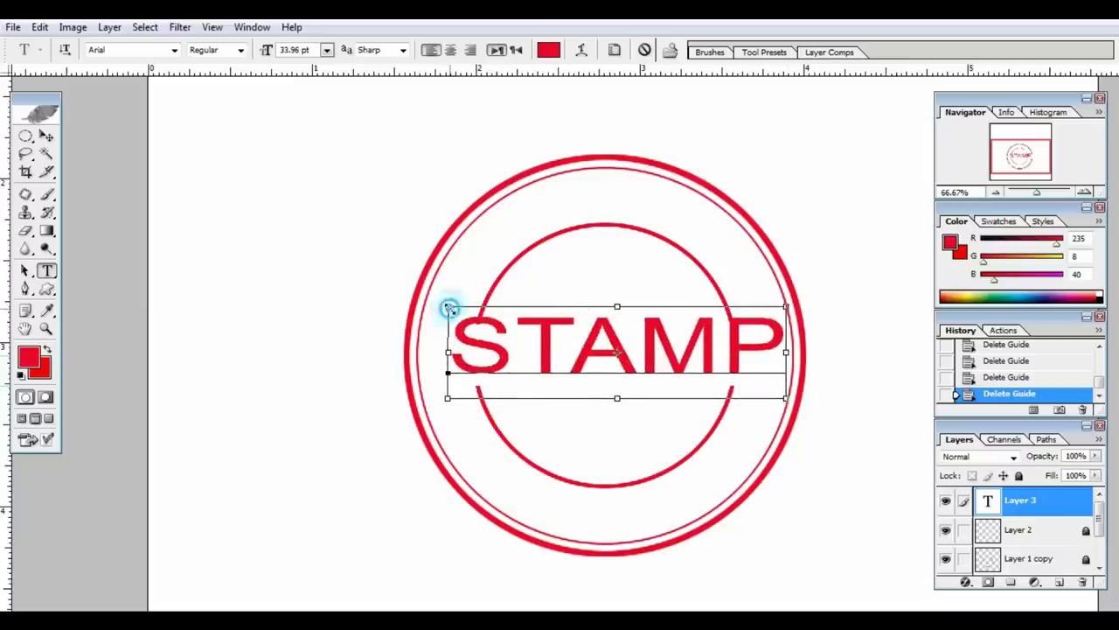
left_click_drag(447, 307, 430, 322)
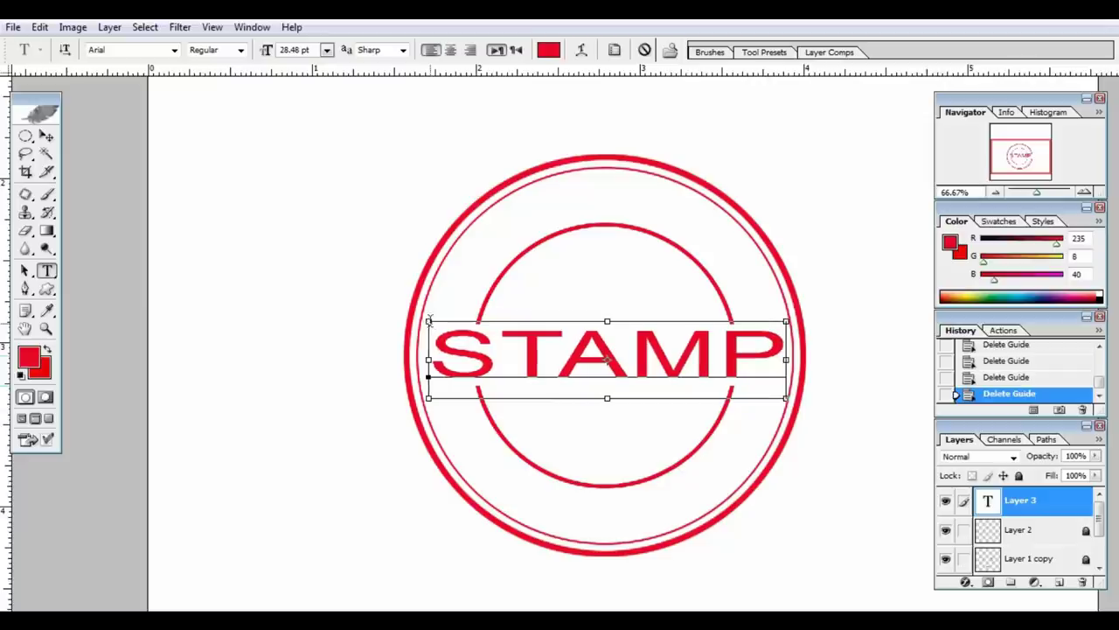
key("Return")
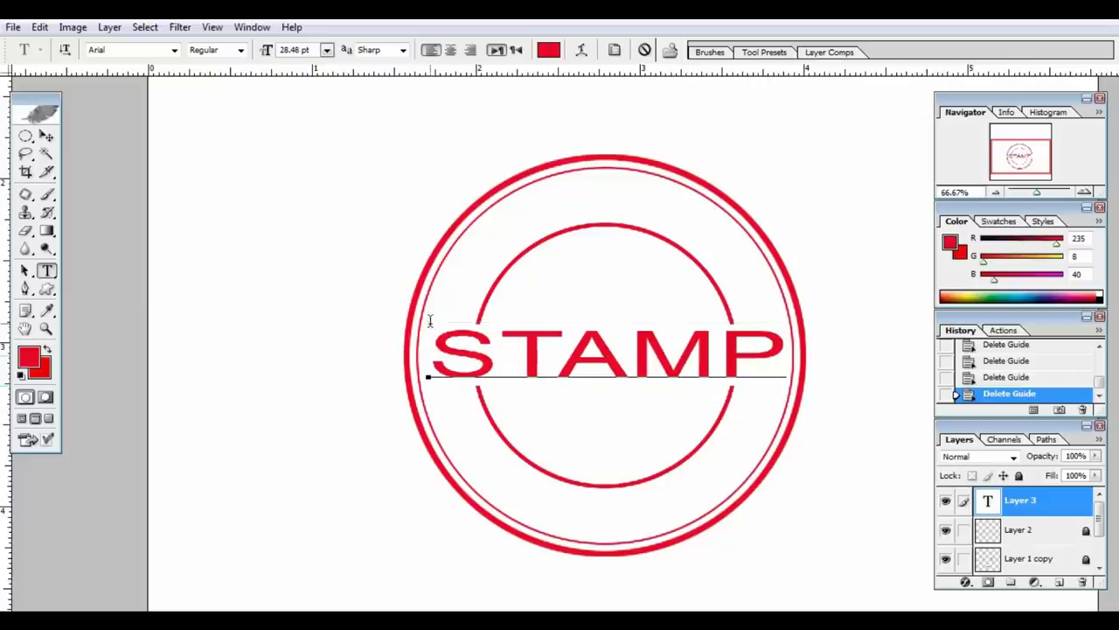
left_click(47, 138)
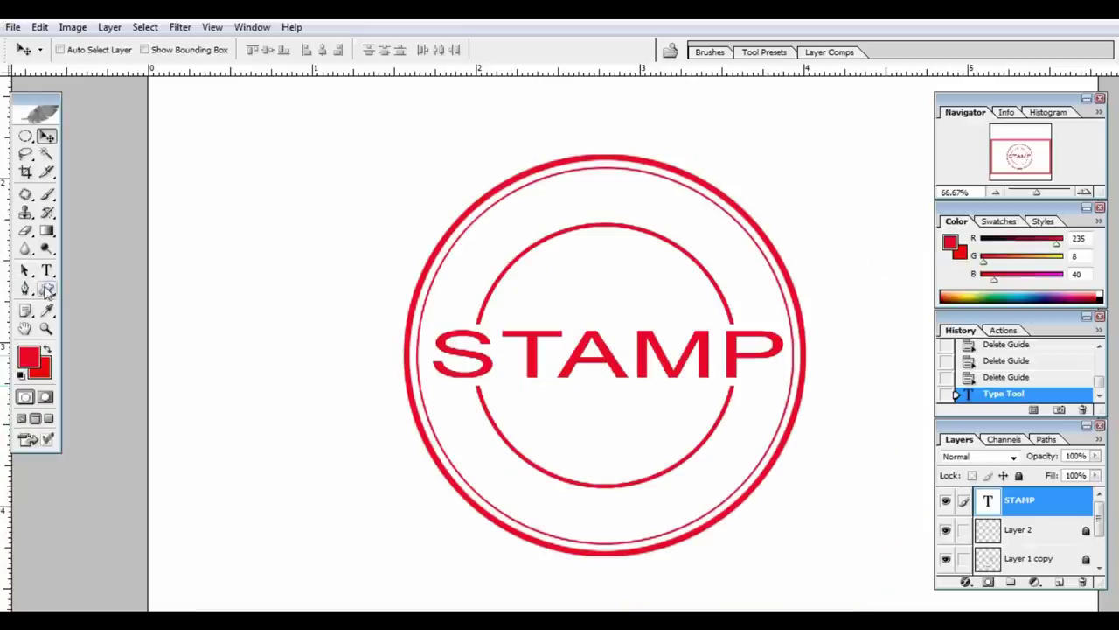
- Draw a circular ellipse path overlapping the stamp's upper-left side
left_click(49, 293)
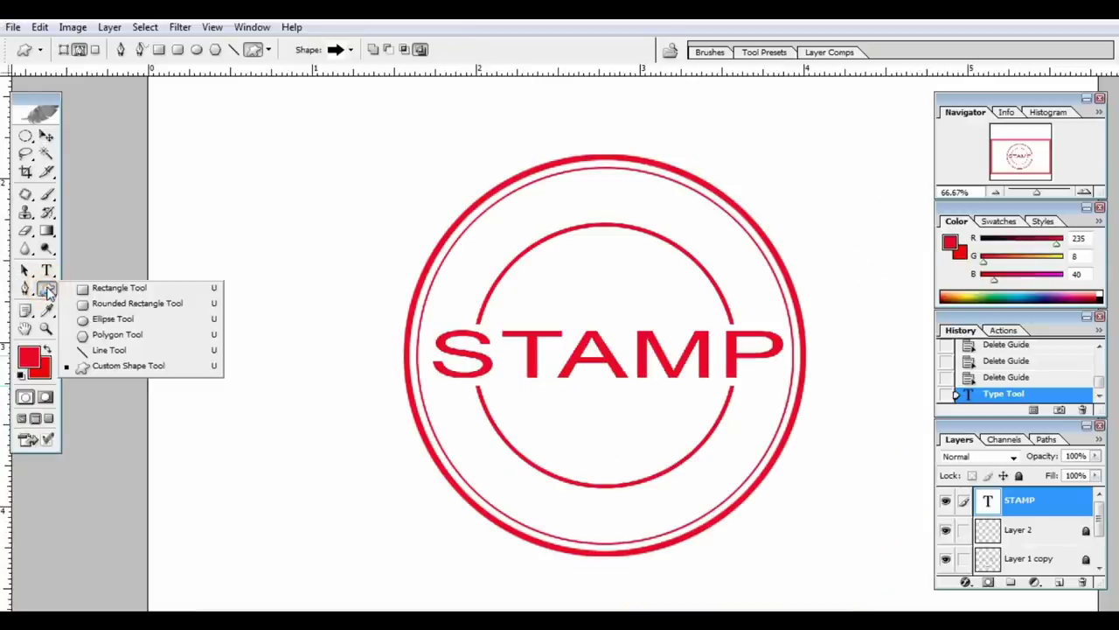
left_click(114, 320)
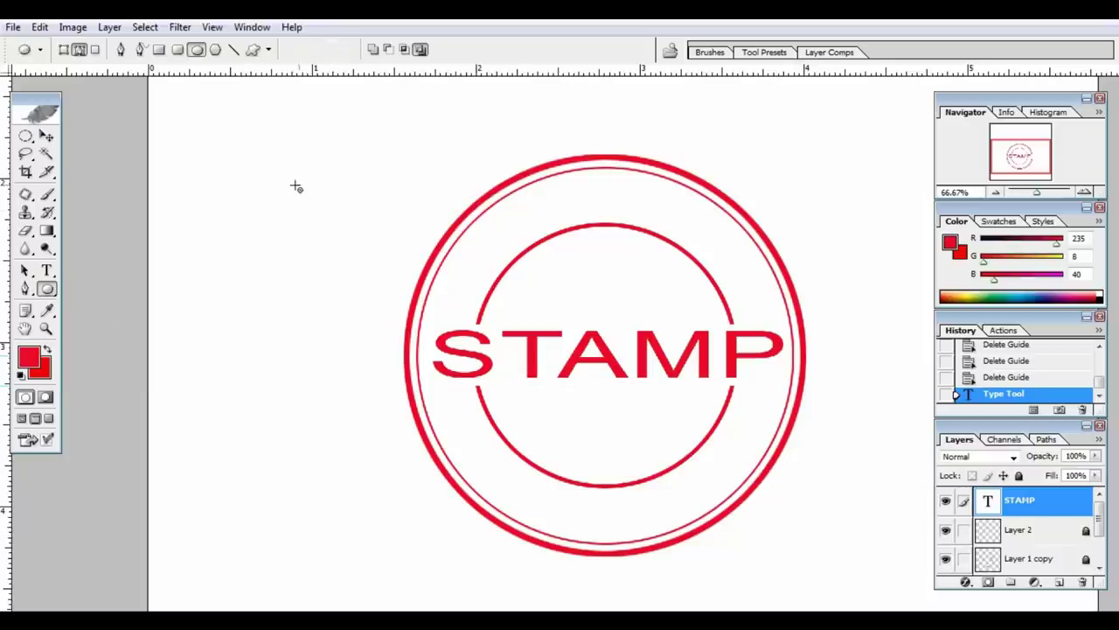
left_click_drag(290, 182, 558, 537)
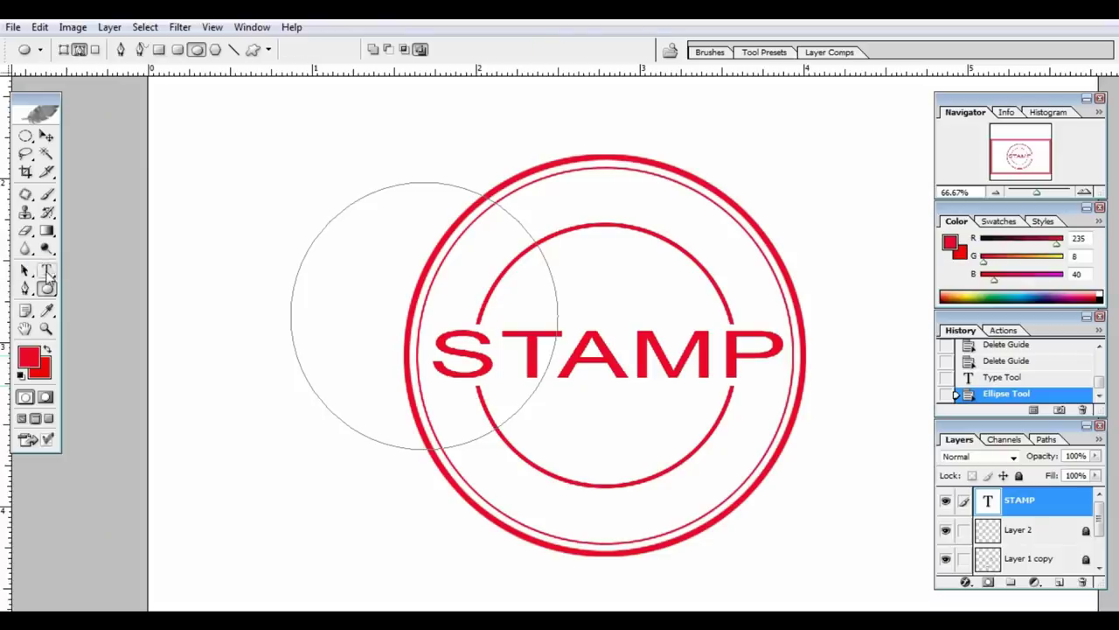
left_click(47, 271)
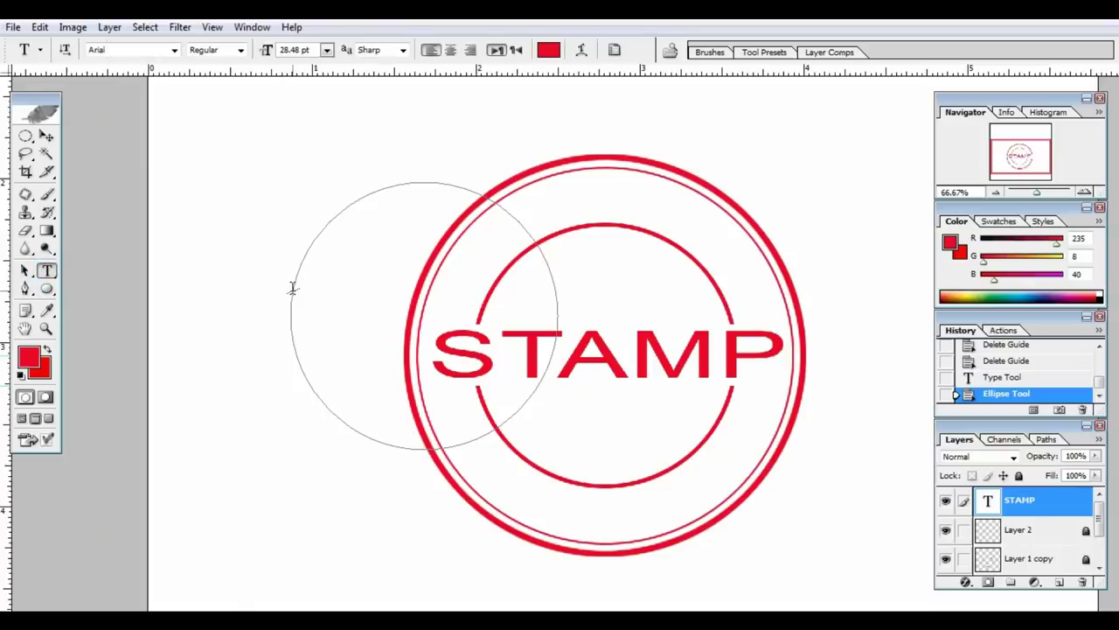
- Type 'Akkas Editing- Keep creating' at 14 pt along the circular path
left_click(293, 290)
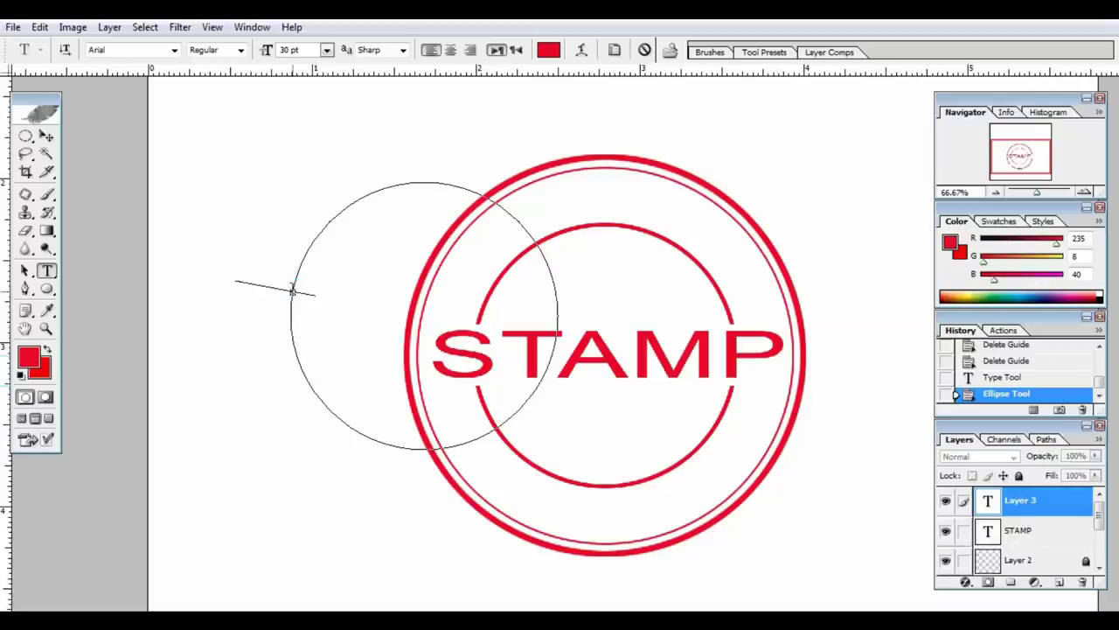
key("ctrl")
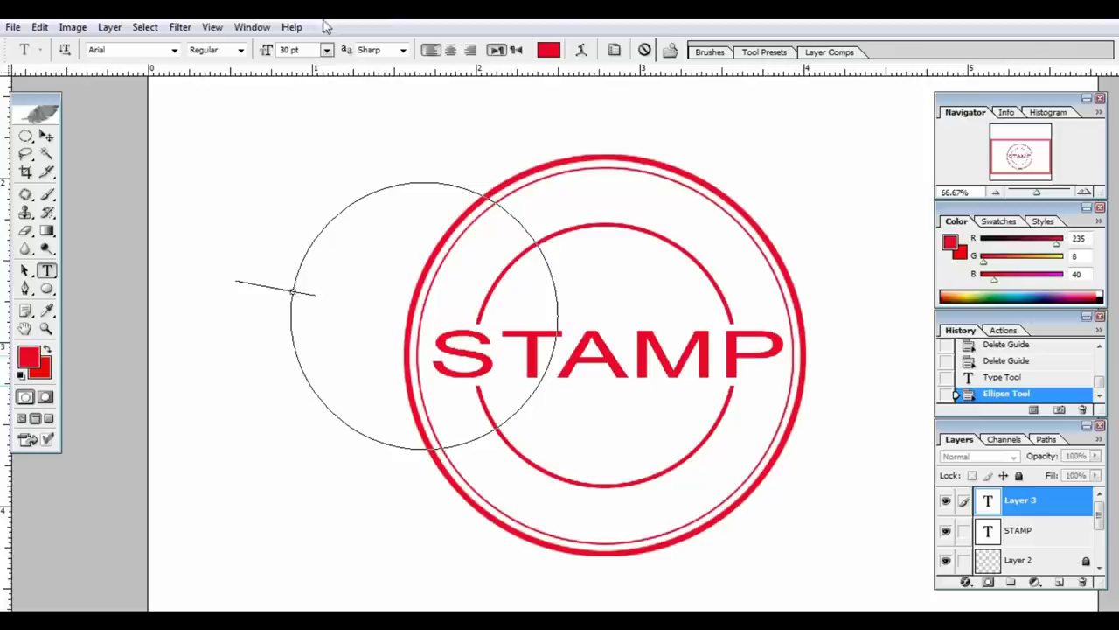
left_click(326, 50)
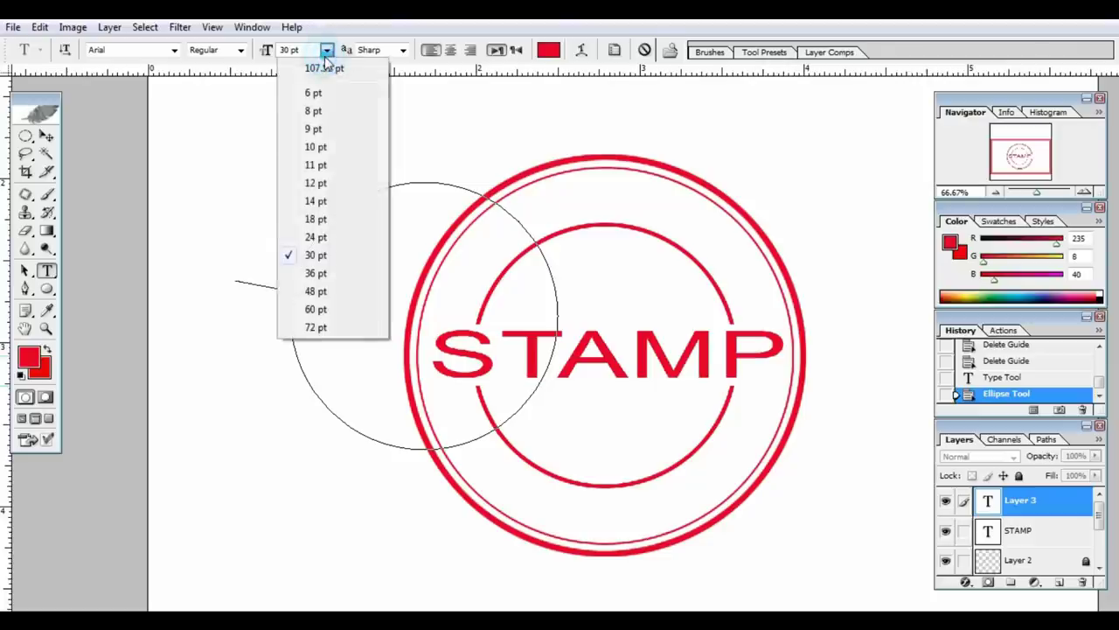
left_click(315, 201)
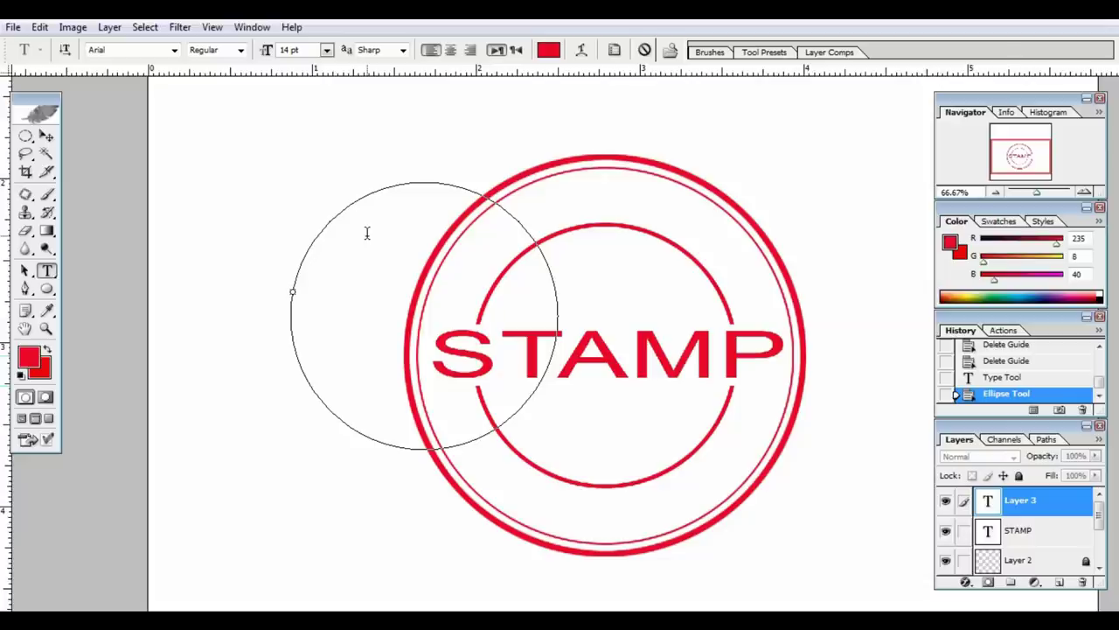
type("Akkas Editi")
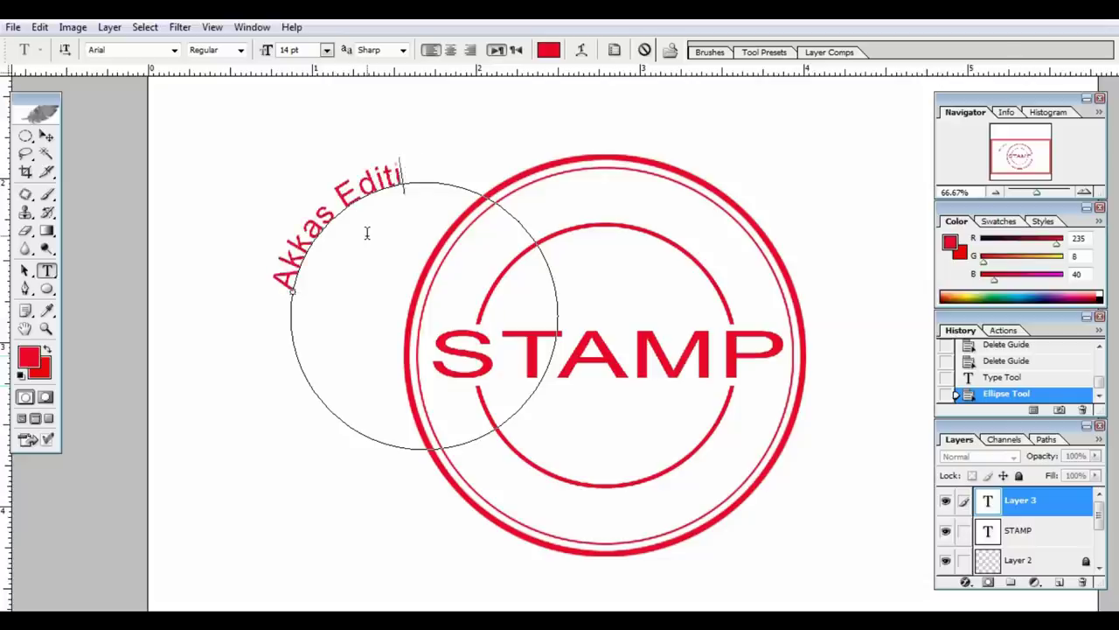
type("ng- Keep creating")
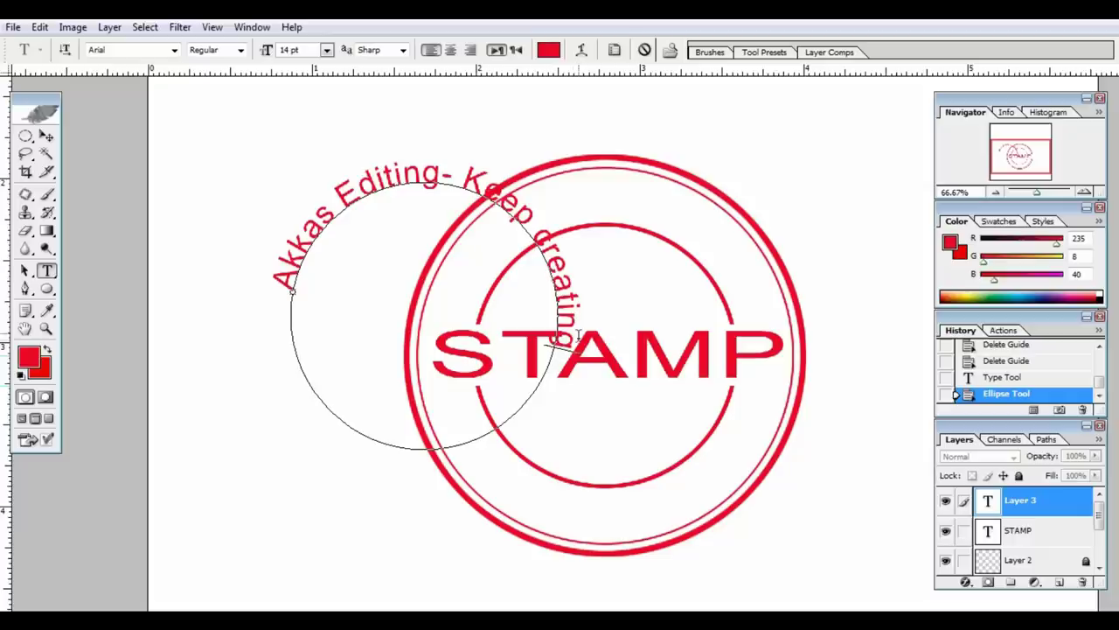
- Reduce the curved slogan text to 12 pt and commit it
left_click_drag(578, 335, 282, 271)
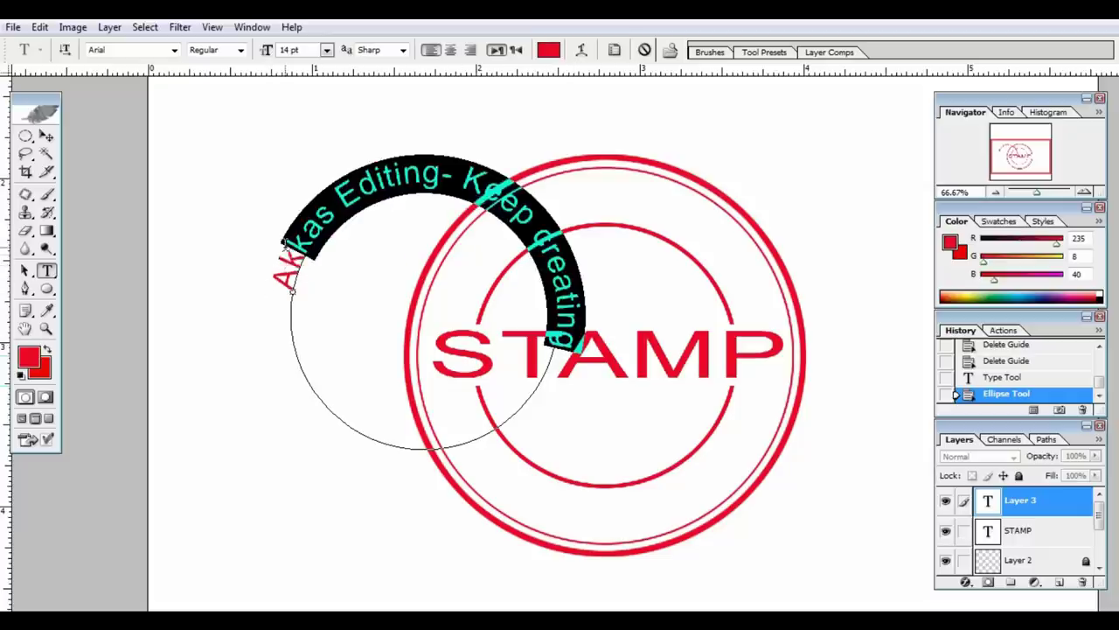
key("ctrl")
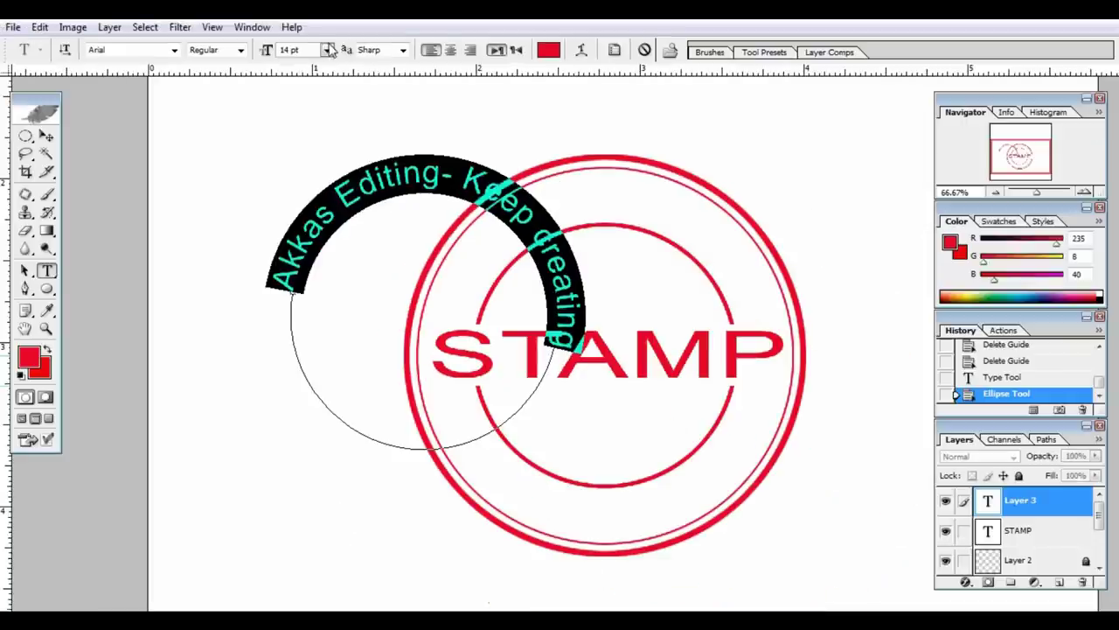
left_click(327, 50)
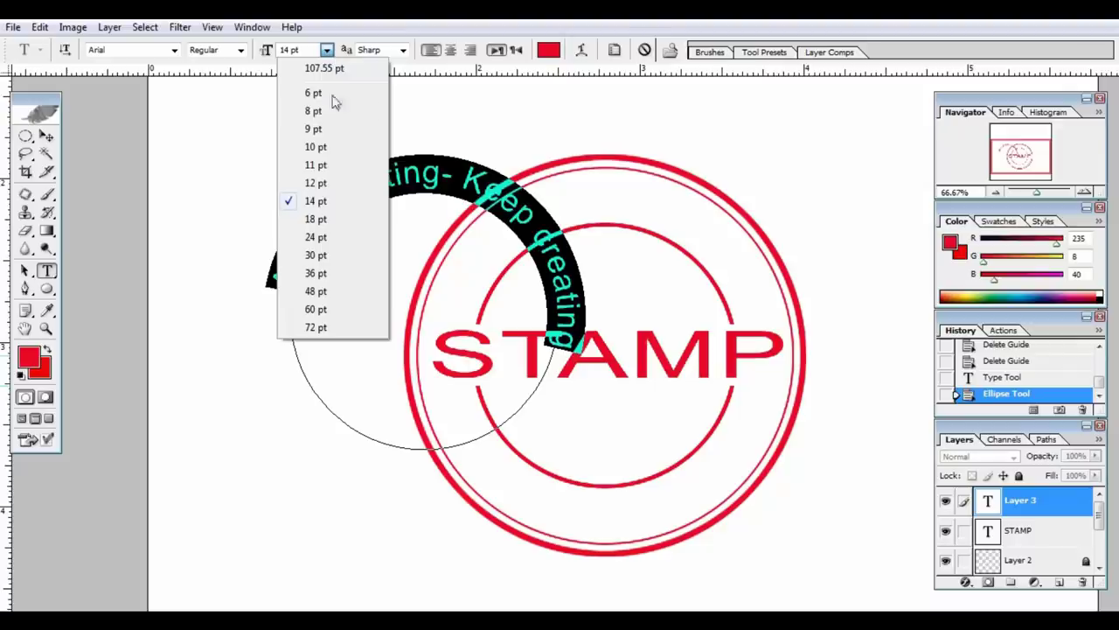
left_click(316, 182)
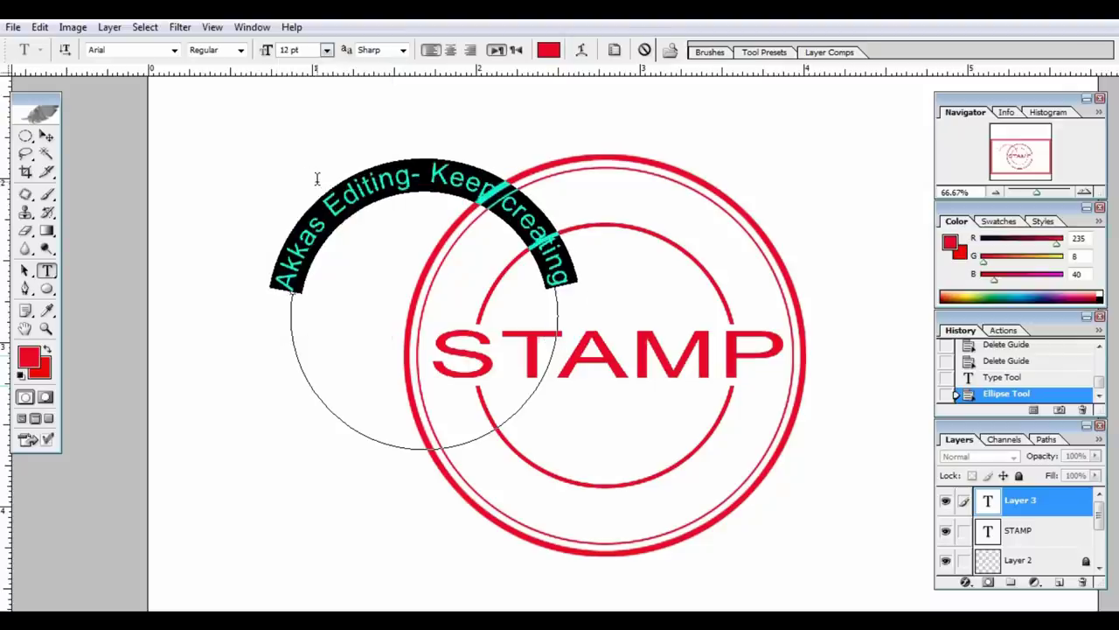
left_click(46, 136)
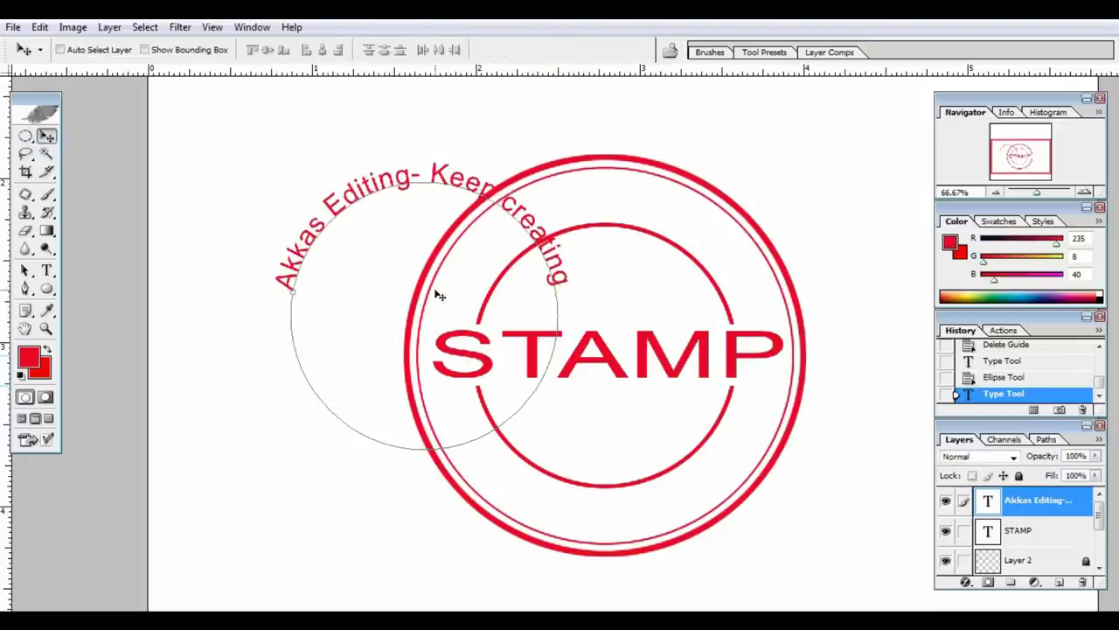
- Move the curved slogan onto the stamp and scale it about 112% to fit inside the outer ring
left_click_drag(440, 294, 619, 320)
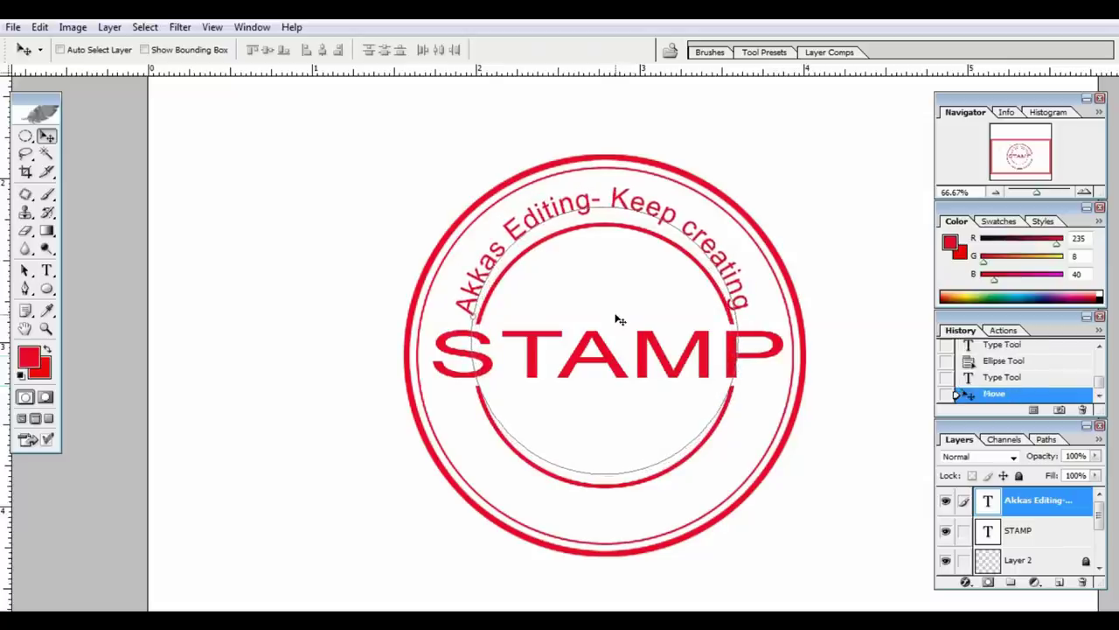
key("ctrl+t")
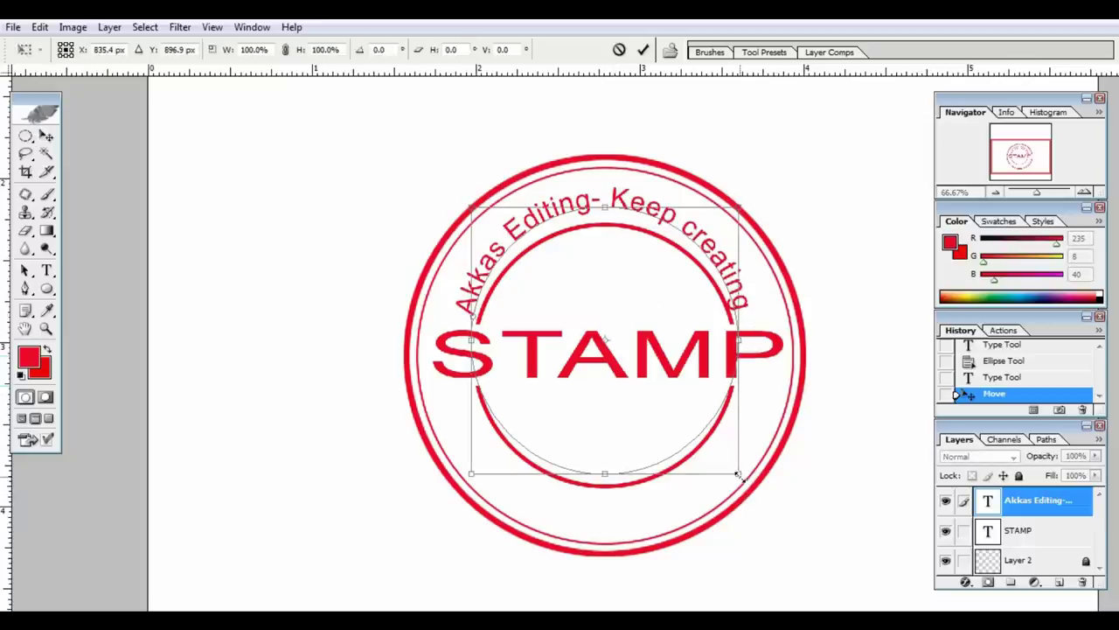
left_click_drag(739, 475, 757, 494)
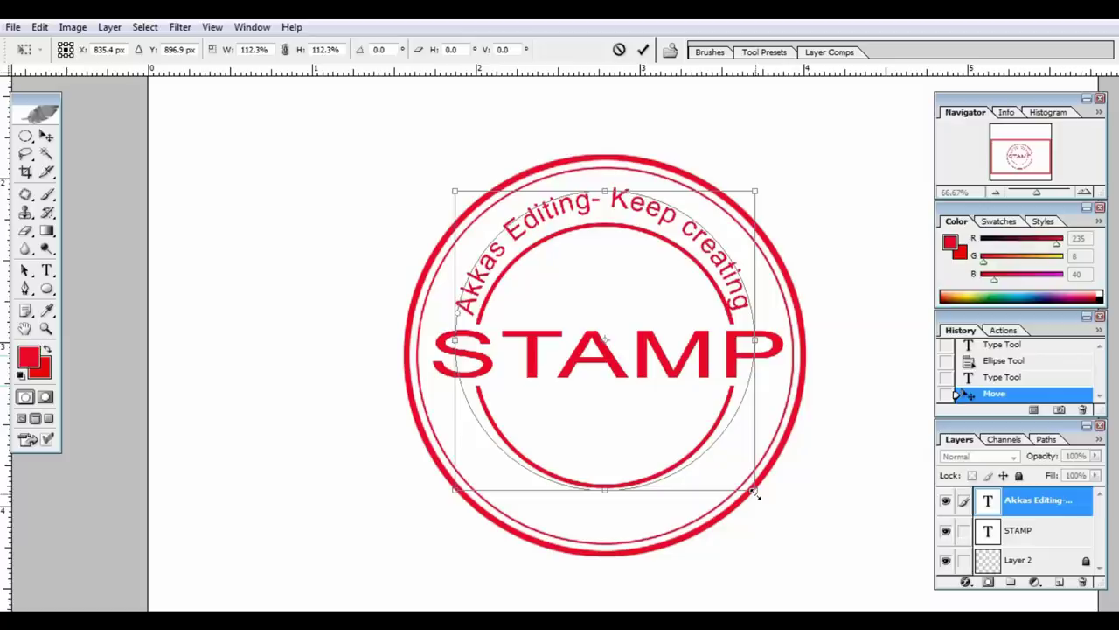
key("Return")
key("ctrl+t")
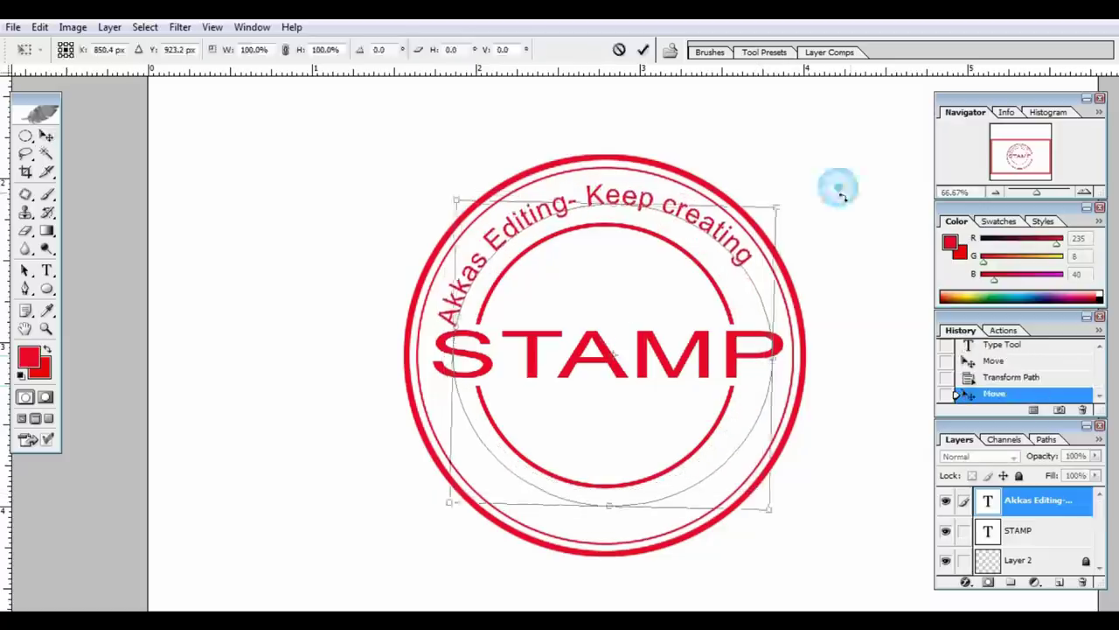
left_click_drag(837, 184, 857, 219)
key("Return")
key("ctrl+t")
key("Return")
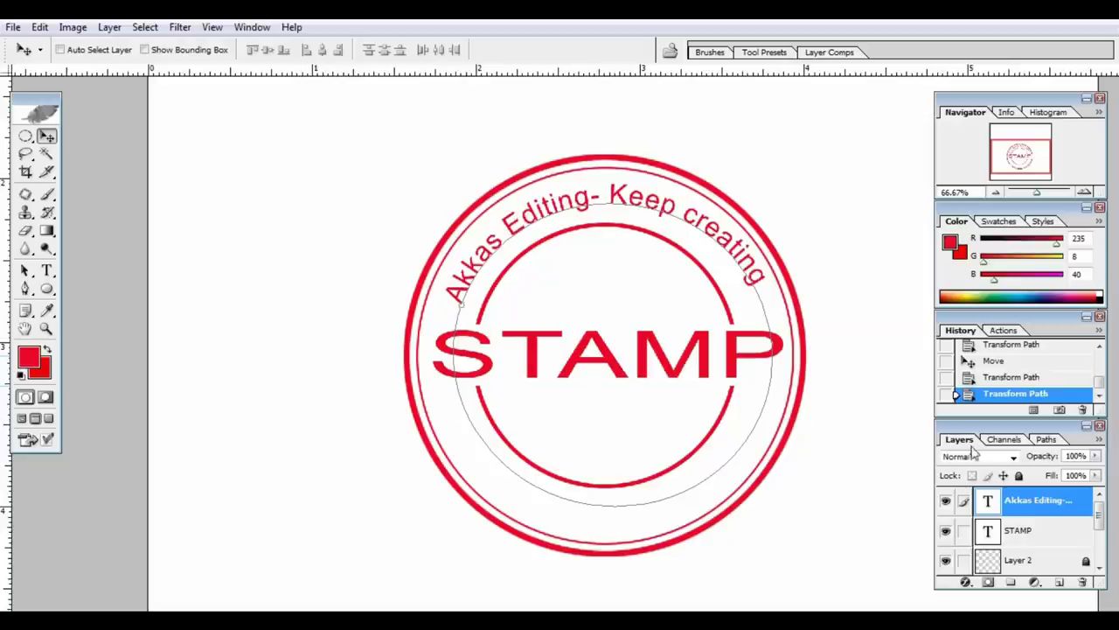
left_click(1012, 533)
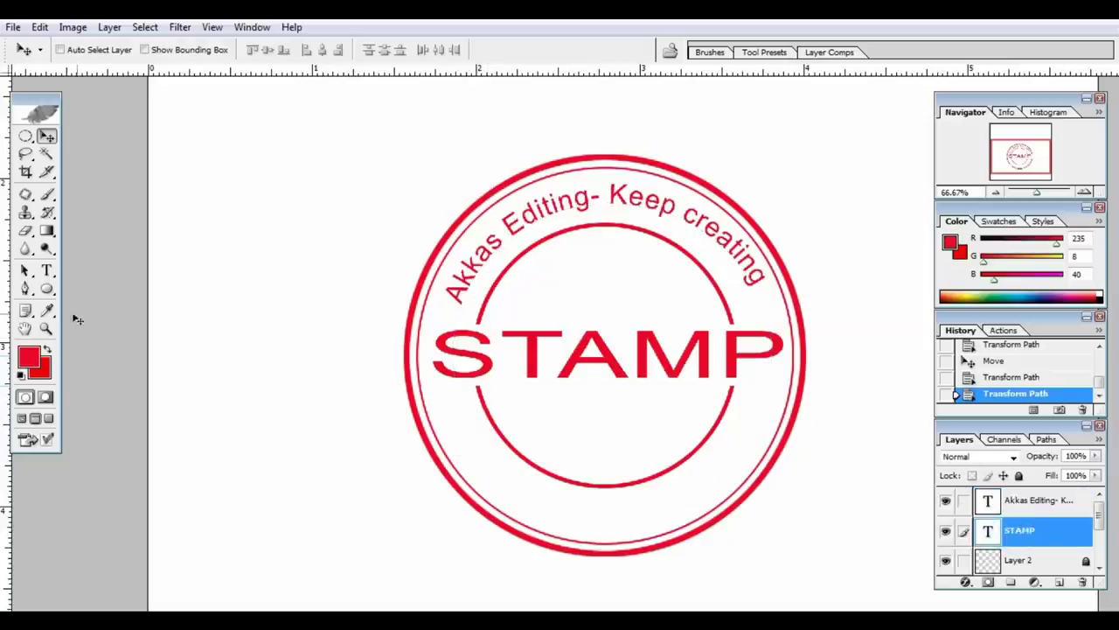
- Draw a second circle path left of the stamp and set 'You Tube Channel' along it at 12 pt
left_click(47, 291)
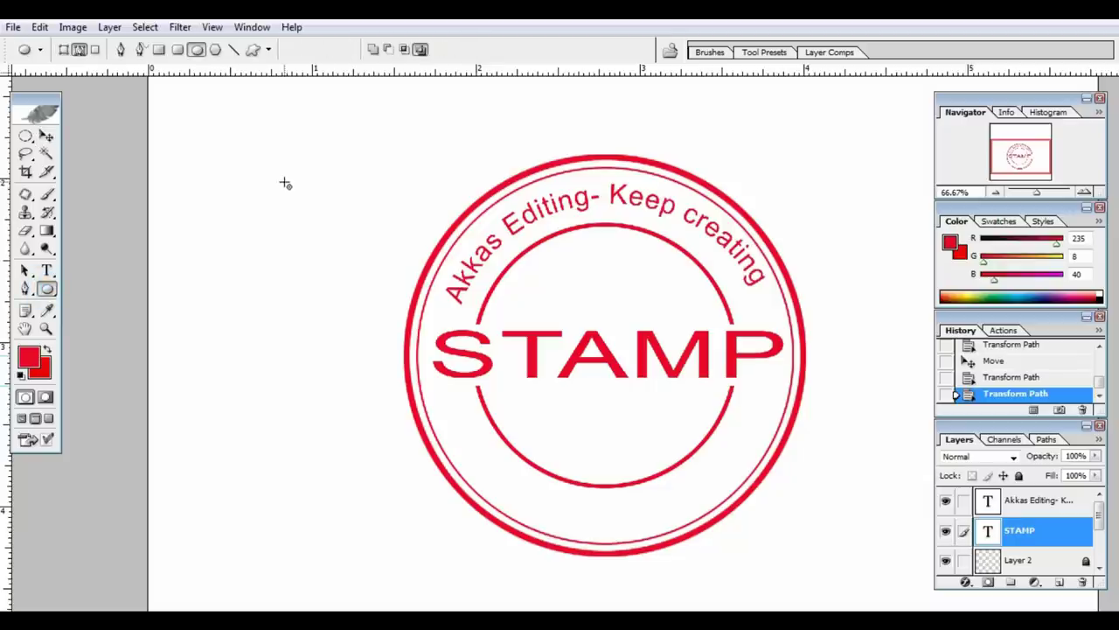
left_click_drag(264, 166, 481, 495)
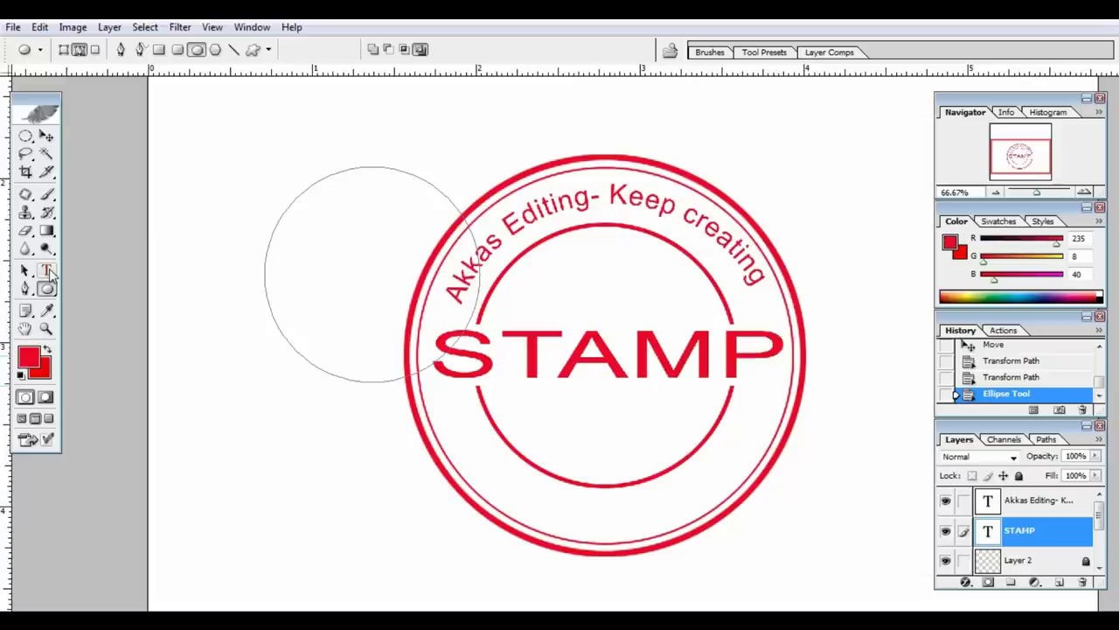
left_click(48, 271)
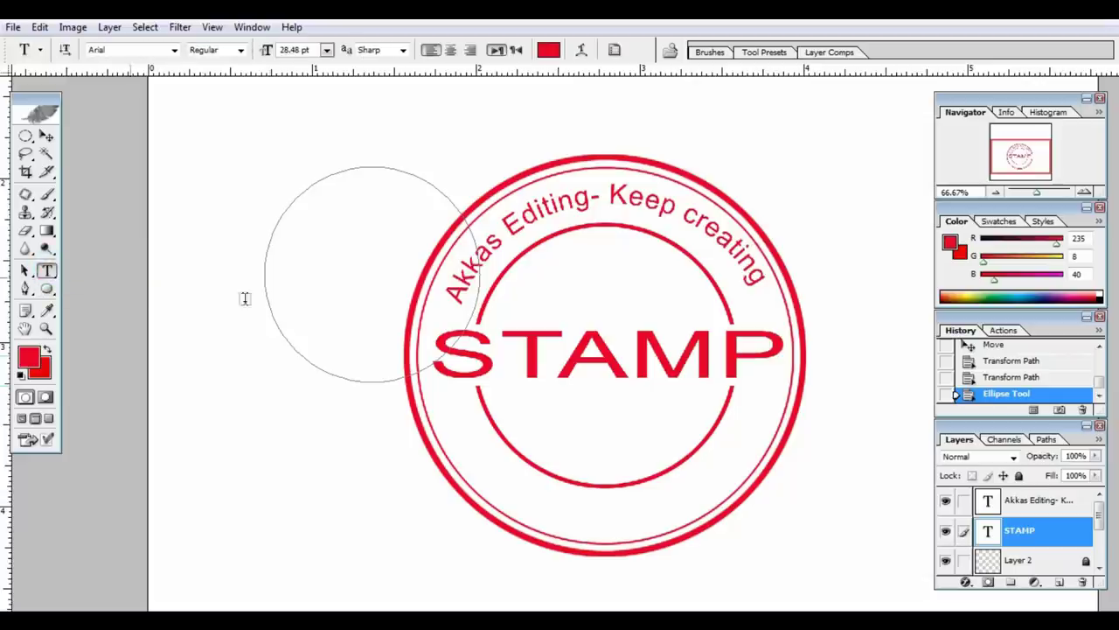
left_click(334, 373)
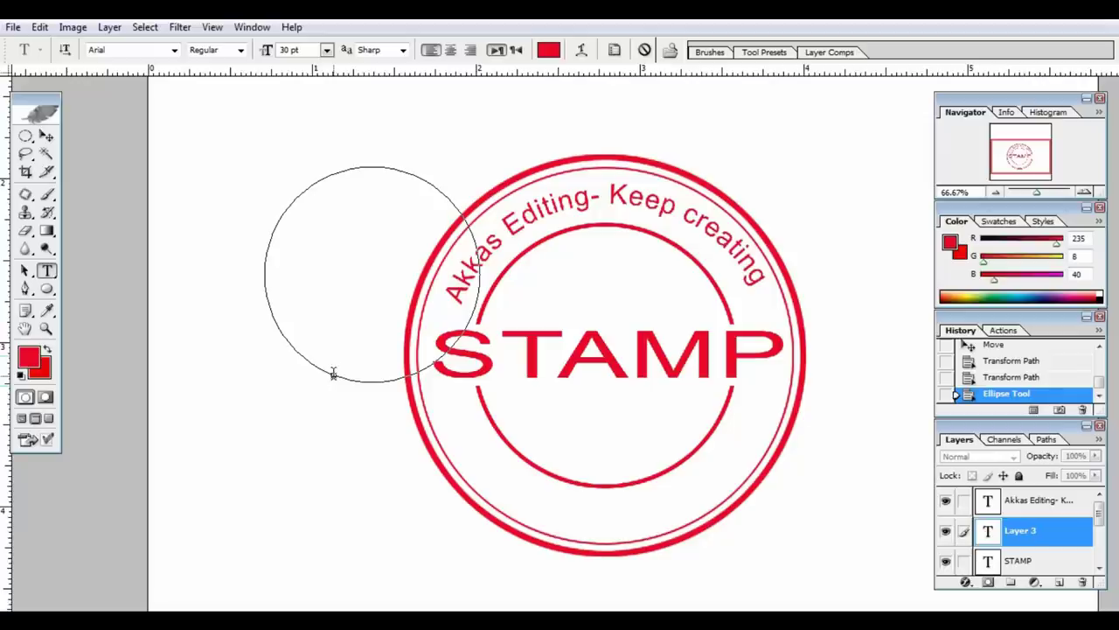
type("You Tube Channel")
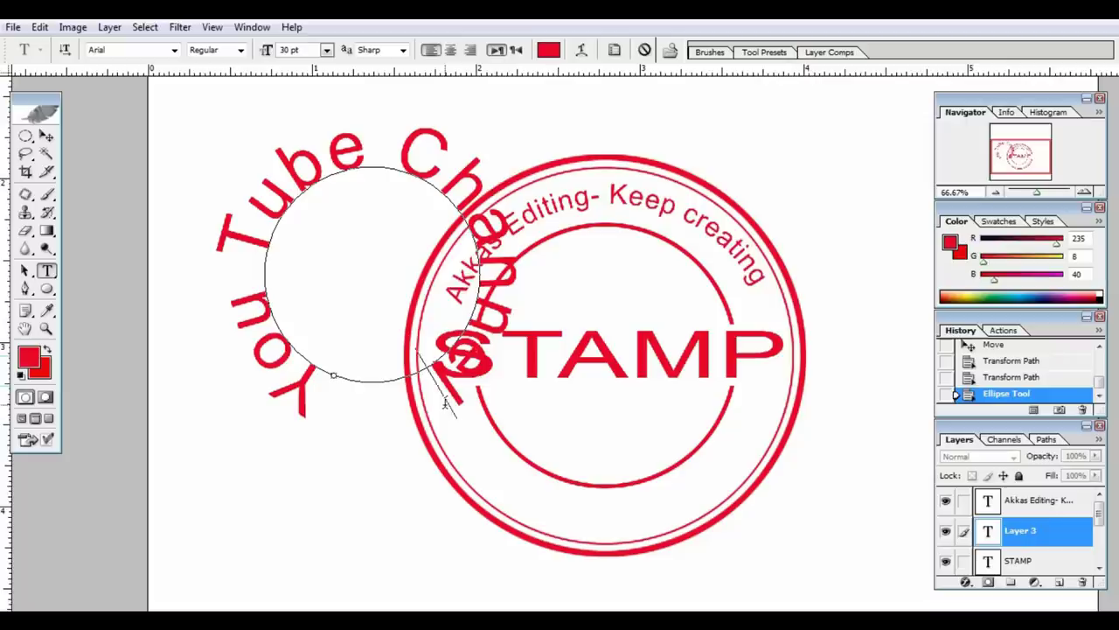
left_click_drag(446, 403, 305, 389)
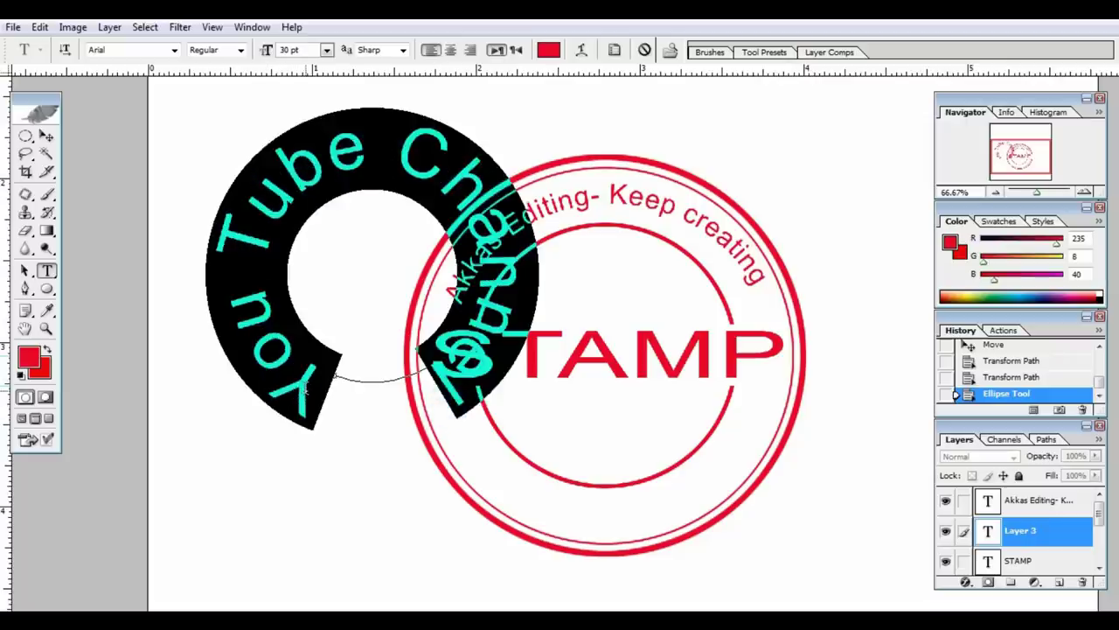
left_click(327, 50)
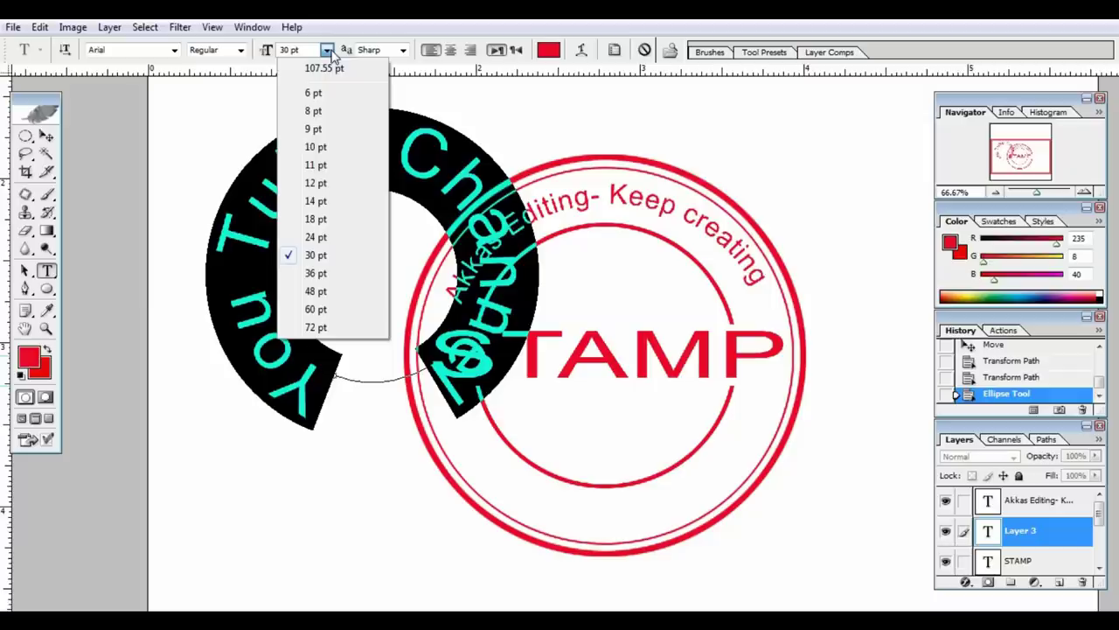
left_click(318, 181)
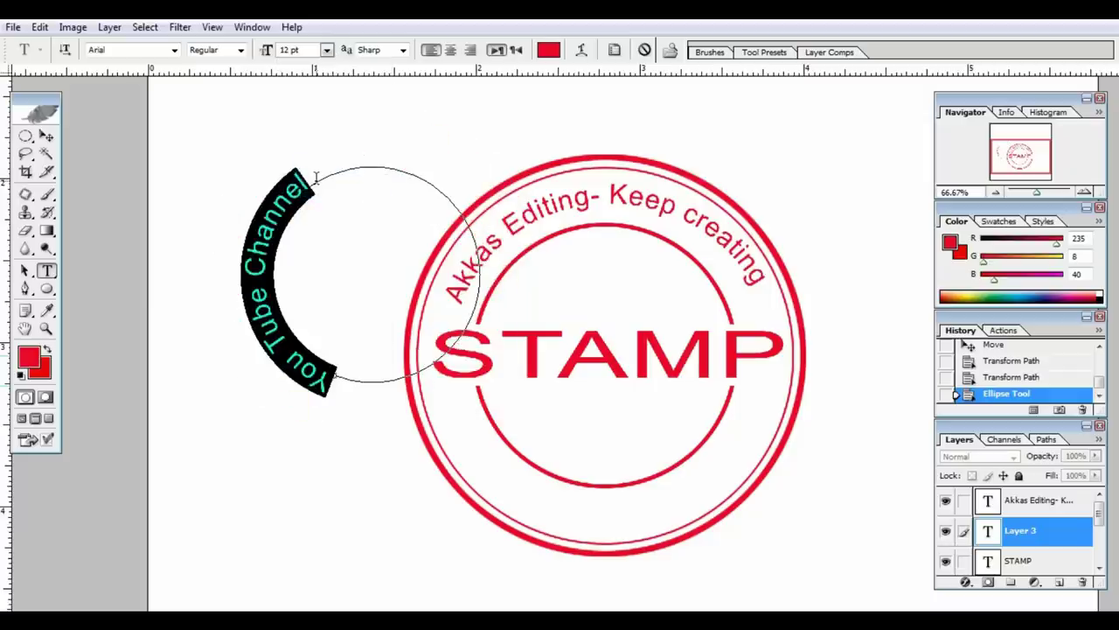
left_click(47, 136)
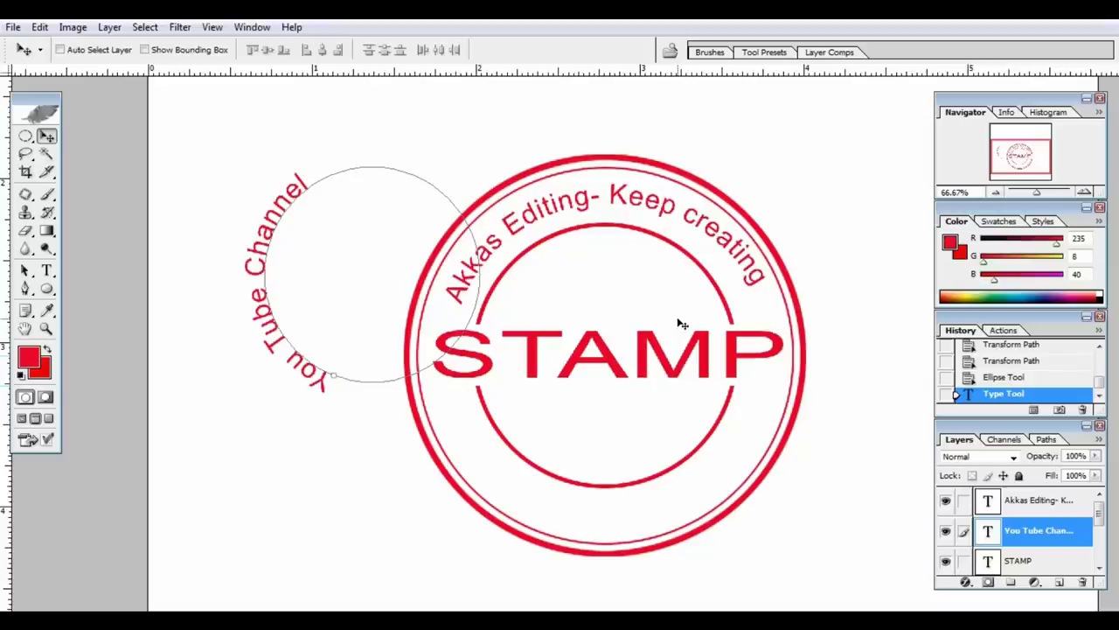
- Restore the text path to a circle and move 'You Tube Channel' into the stamp
key("ctrl+t")
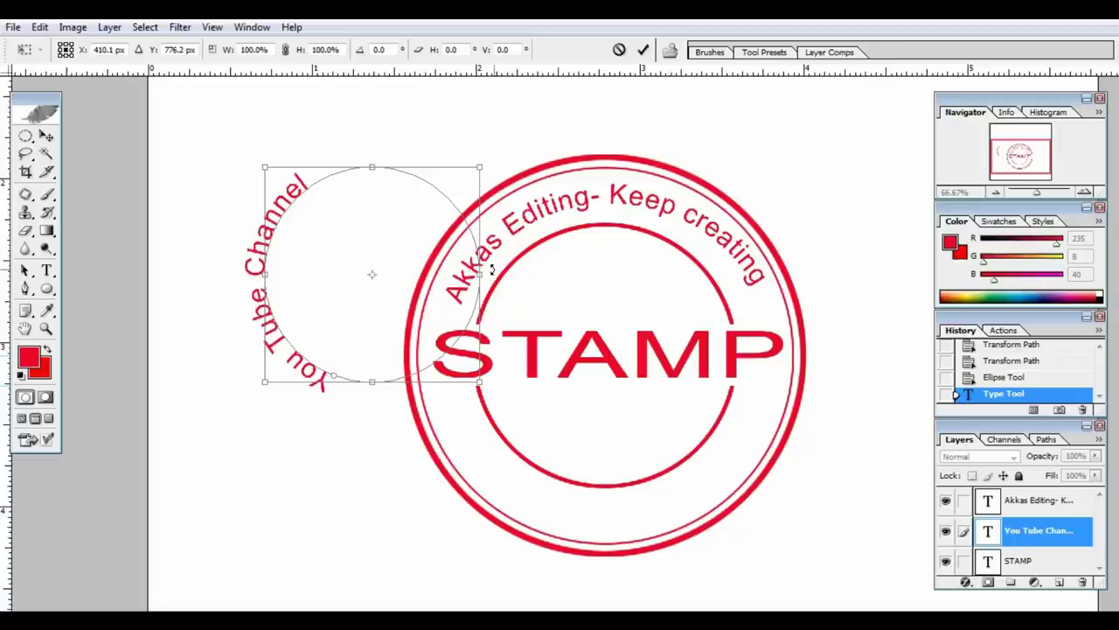
left_click_drag(481, 273, 273, 297)
key("Return")
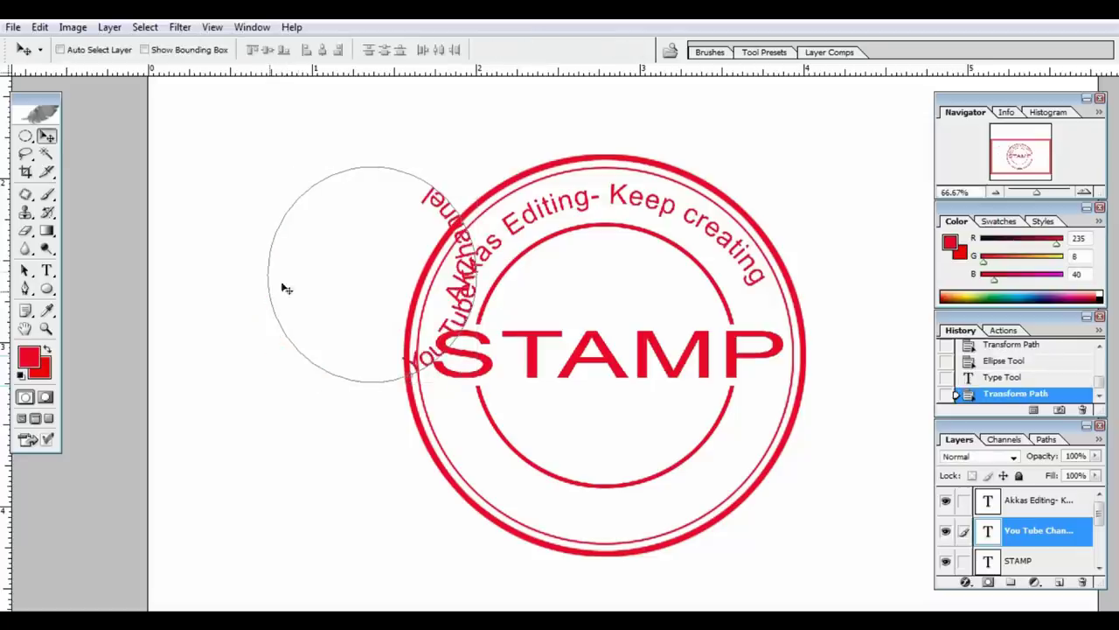
left_click_drag(446, 219, 628, 406)
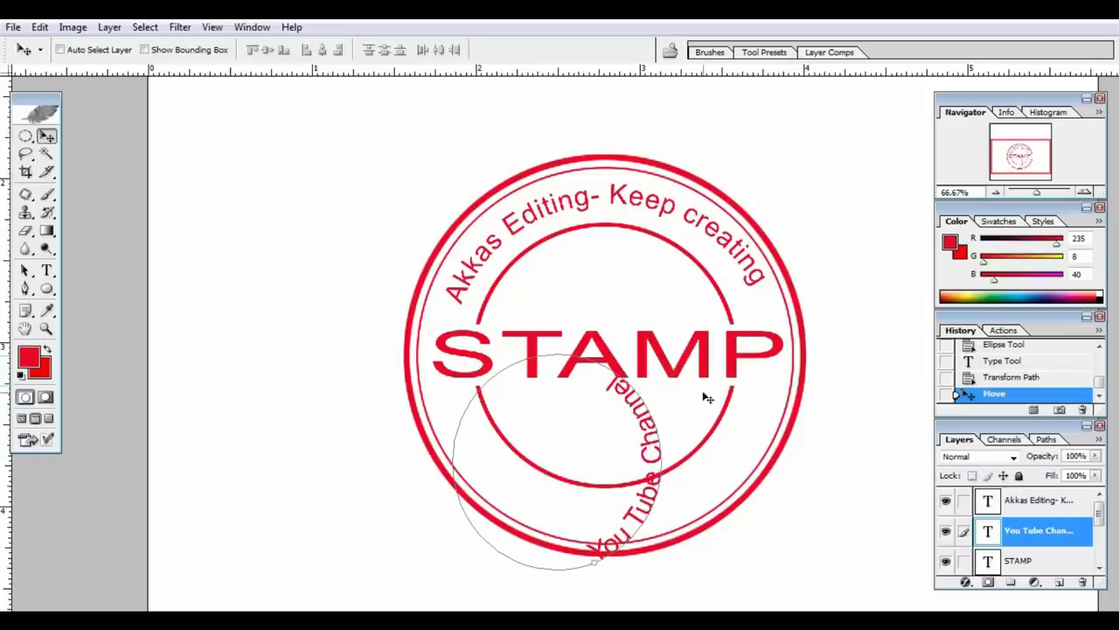
- Rotate the You Tube Channel path to about 33.7° and centre it on the stamp
key("ctrl+t")
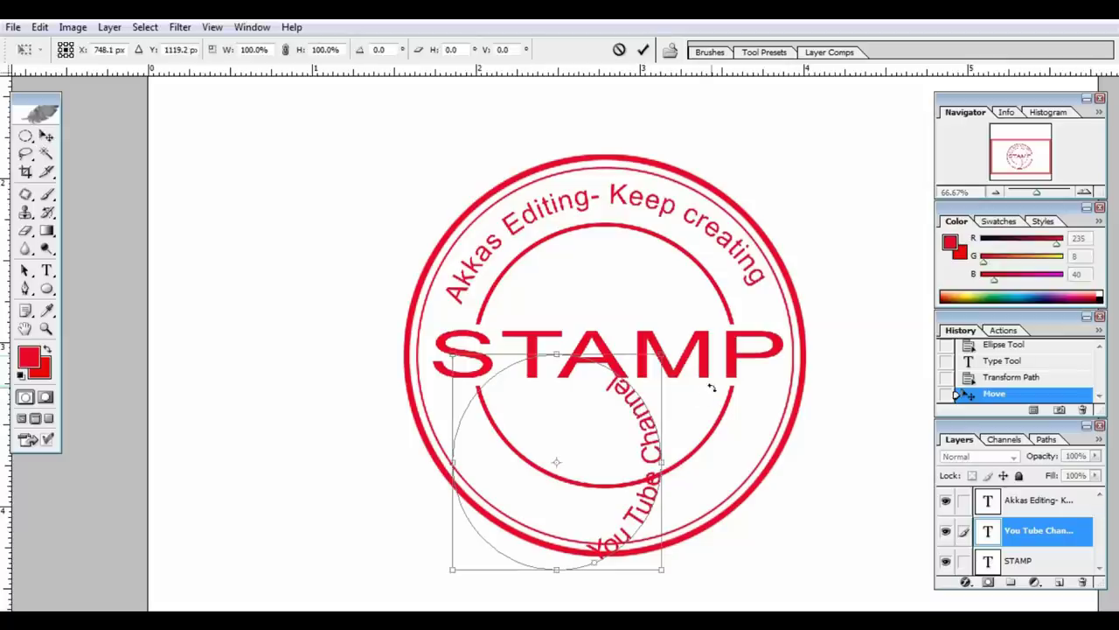
left_click_drag(685, 346, 799, 464)
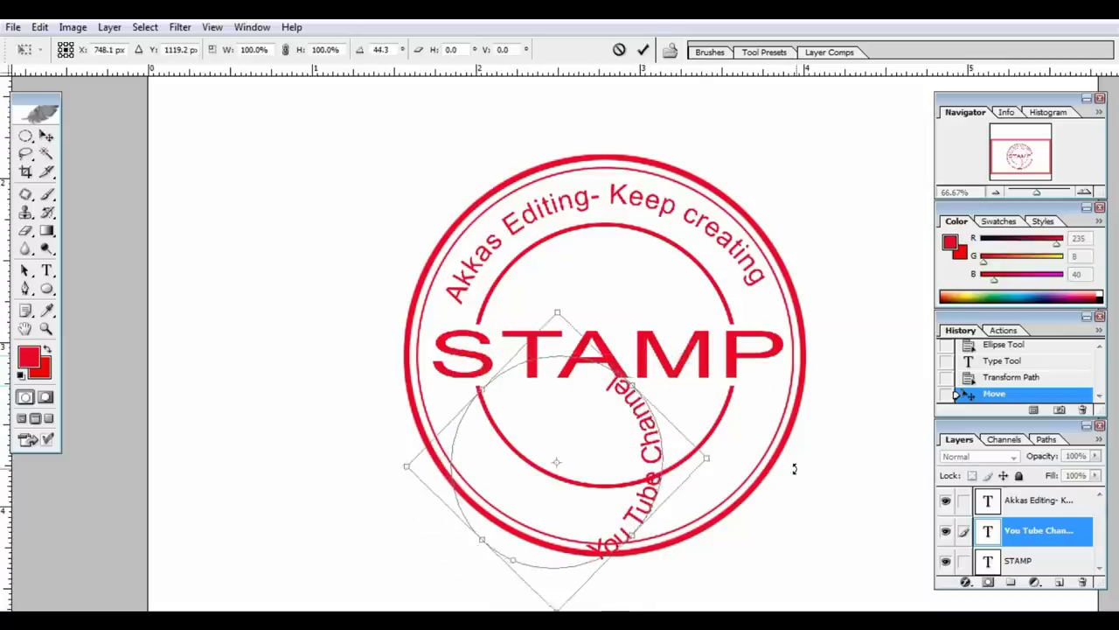
key("Return")
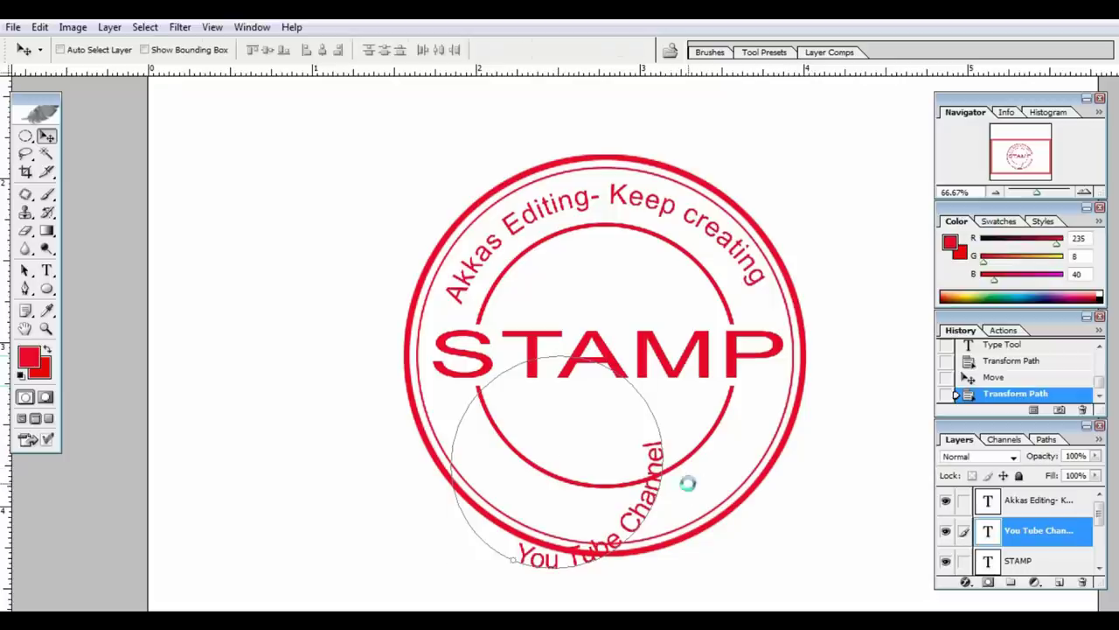
key("ctrl+t")
left_click_drag(679, 343, 768, 423)
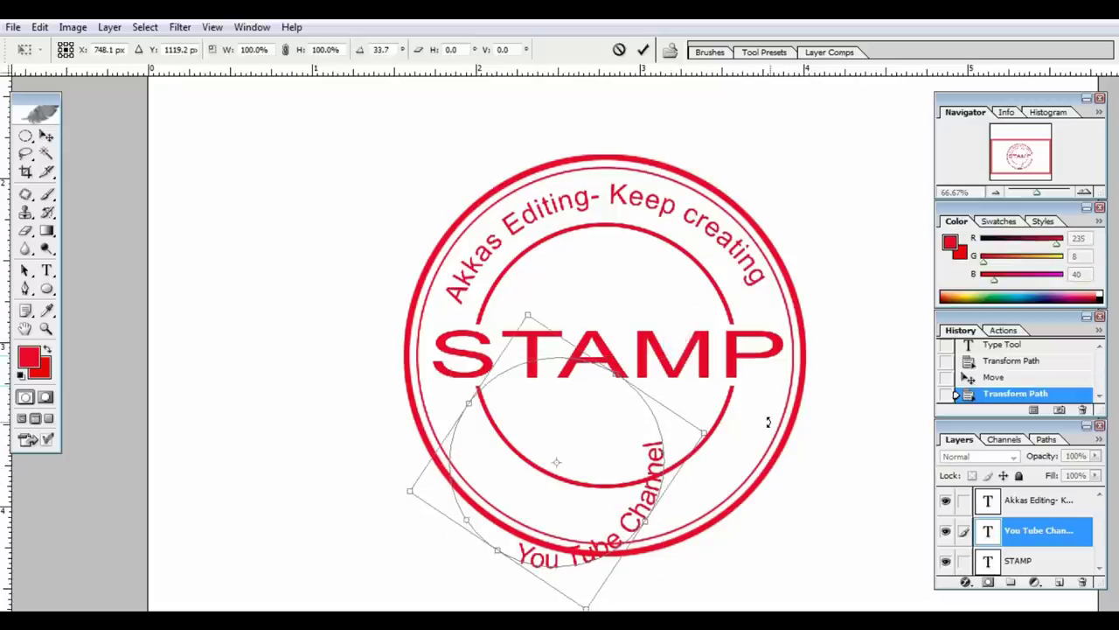
key("Return")
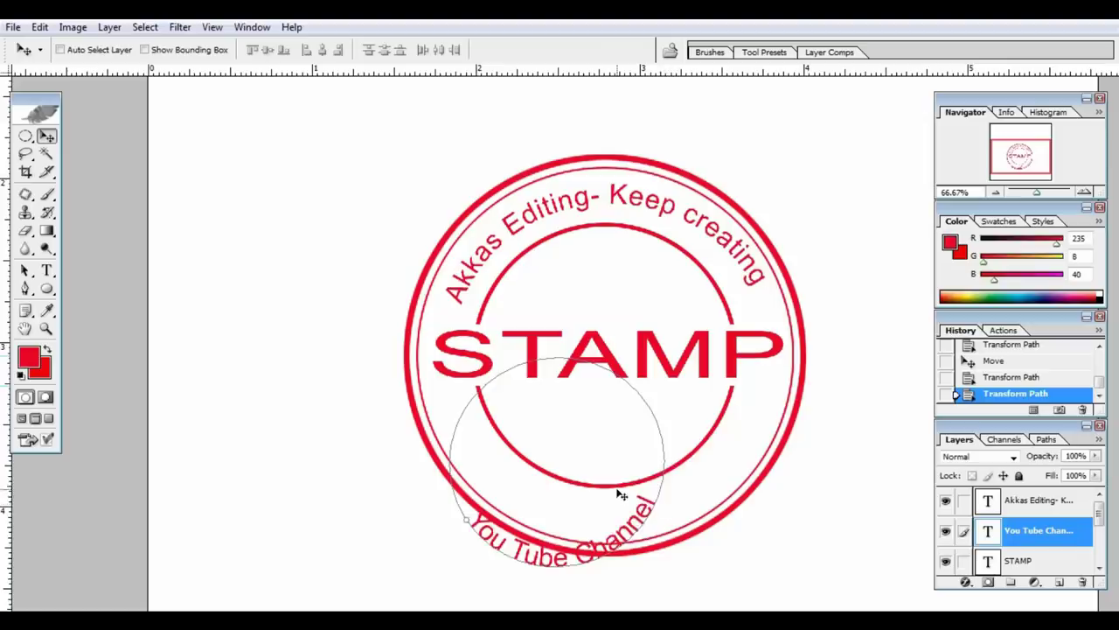
left_click_drag(622, 492, 654, 462)
- Enlarge the You Tube Channel path to the inner ring and select the whole text
key("ctrl+t")
key("Return")
left_click_drag(690, 400, 862, 197)
key("ctrl+t")
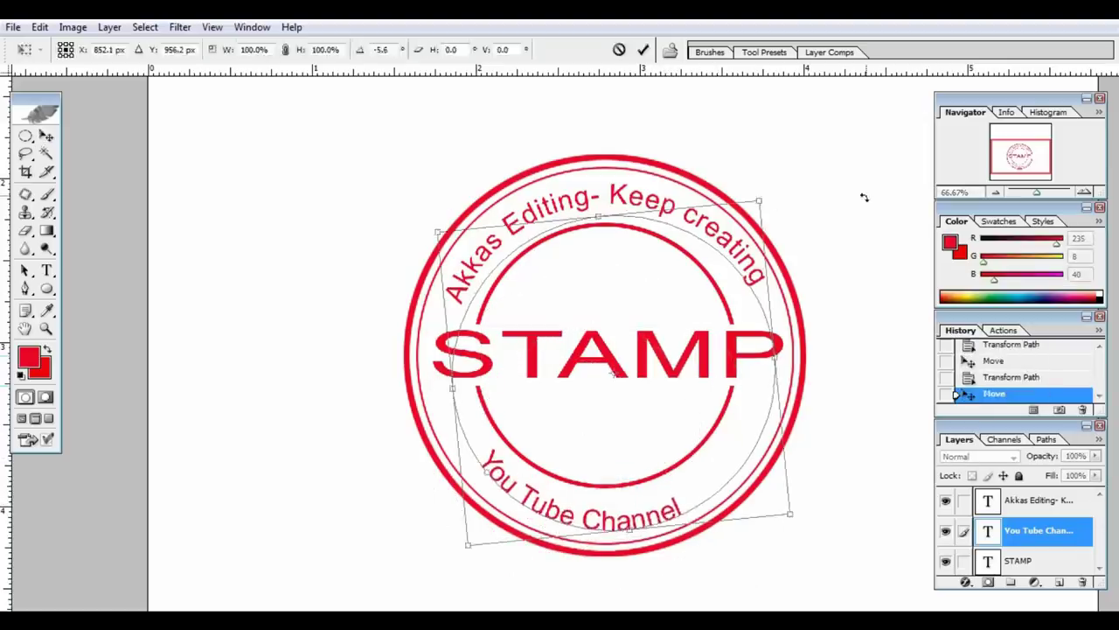
key("Return")
double_click(988, 531)
left_click(614, 50)
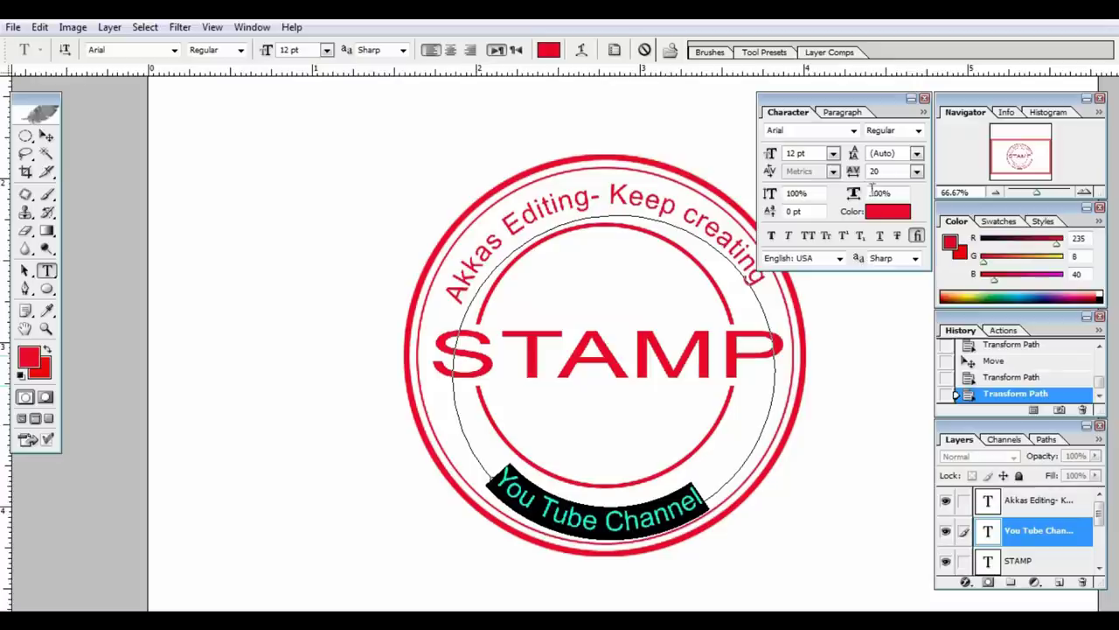
- Widen the letter spacing of 'You Tube Channel' and rotate it clockwise into place
left_click_drag(848, 172, 875, 179)
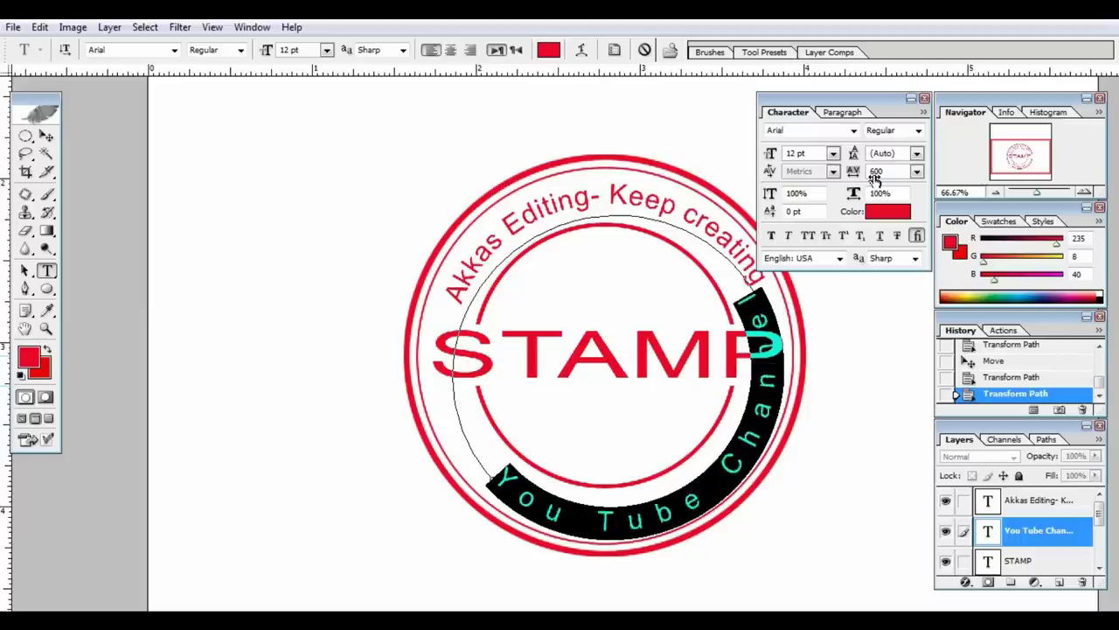
left_click(924, 98)
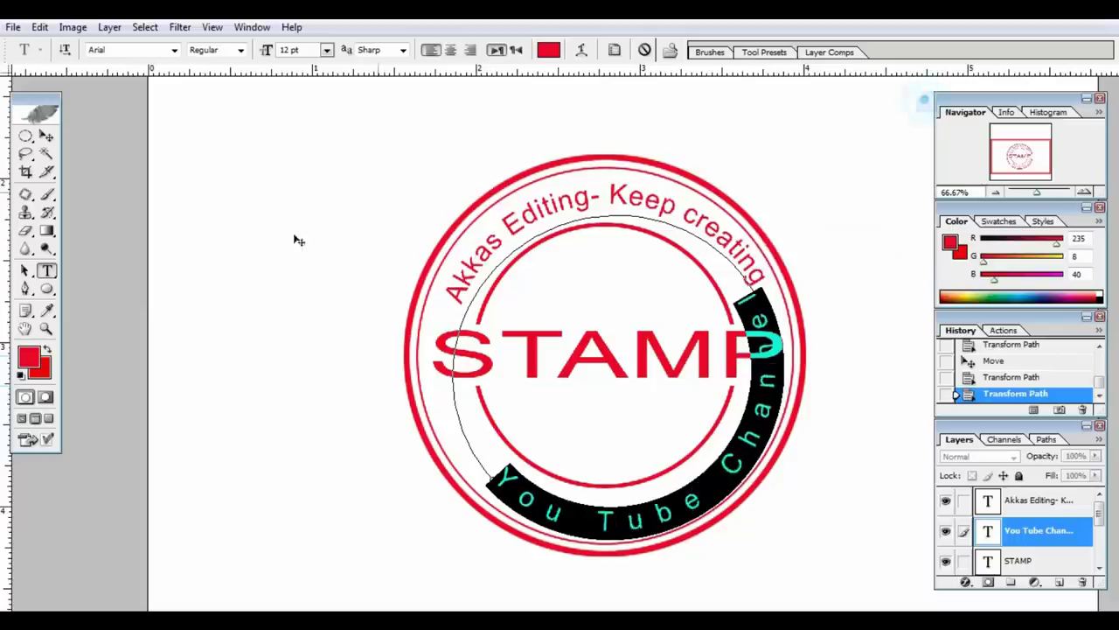
left_click(46, 136)
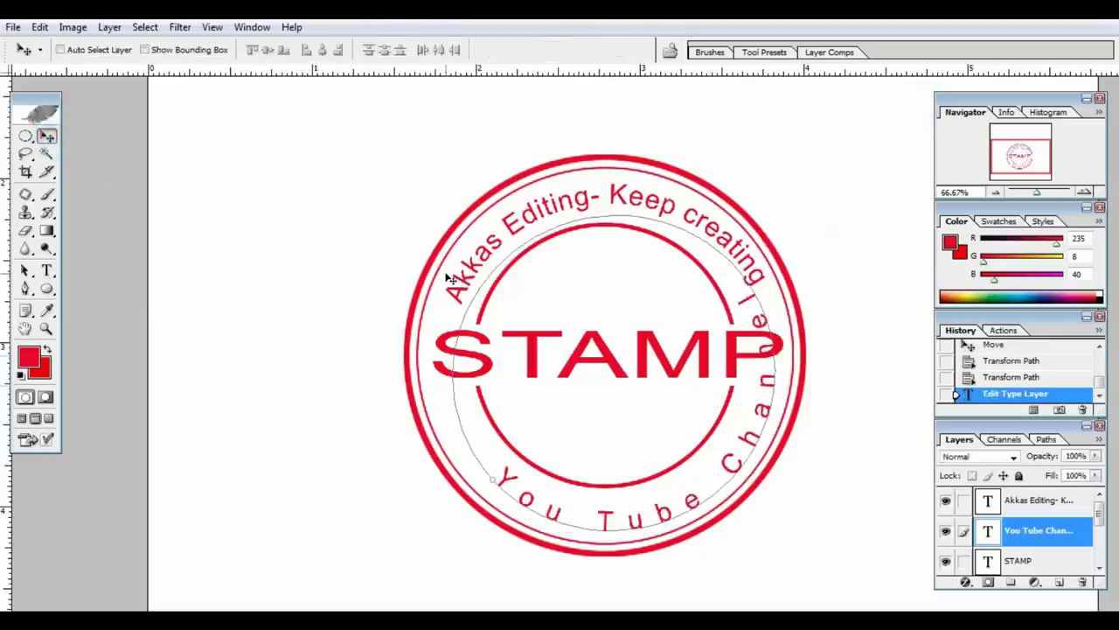
key("ctrl+t")
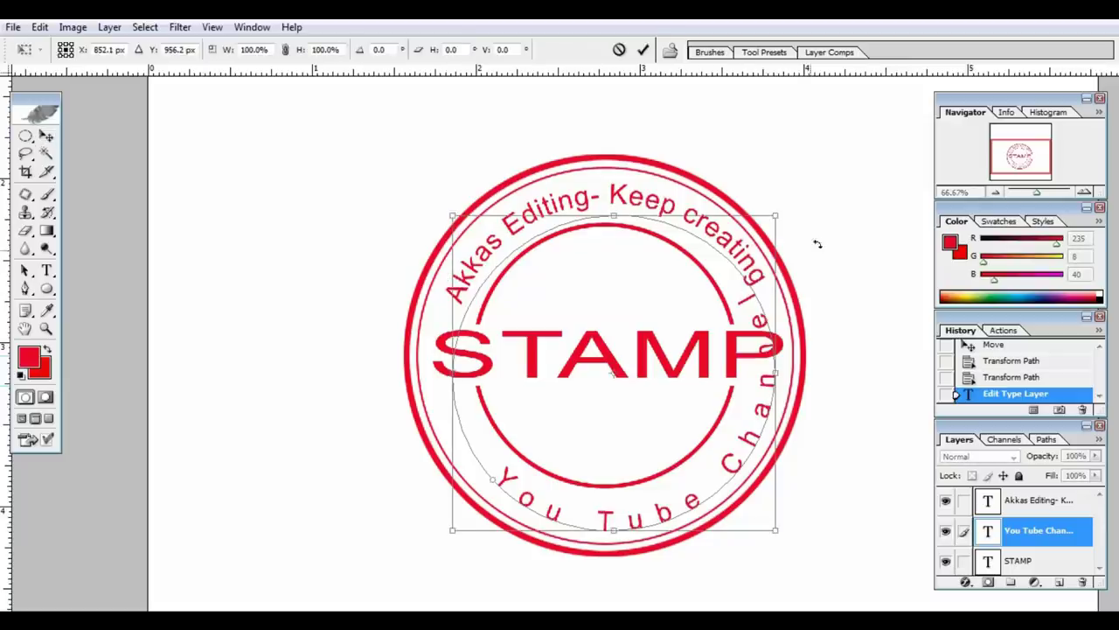
left_click_drag(815, 231, 837, 268)
key("Return")
key("ctrl+t")
key("Return")
- Zoom the stamp view to 50% and drag the red star layer into the stamp document
key("ctrl+minus")
key("ctrl+minus")
key("ctrl+minus")
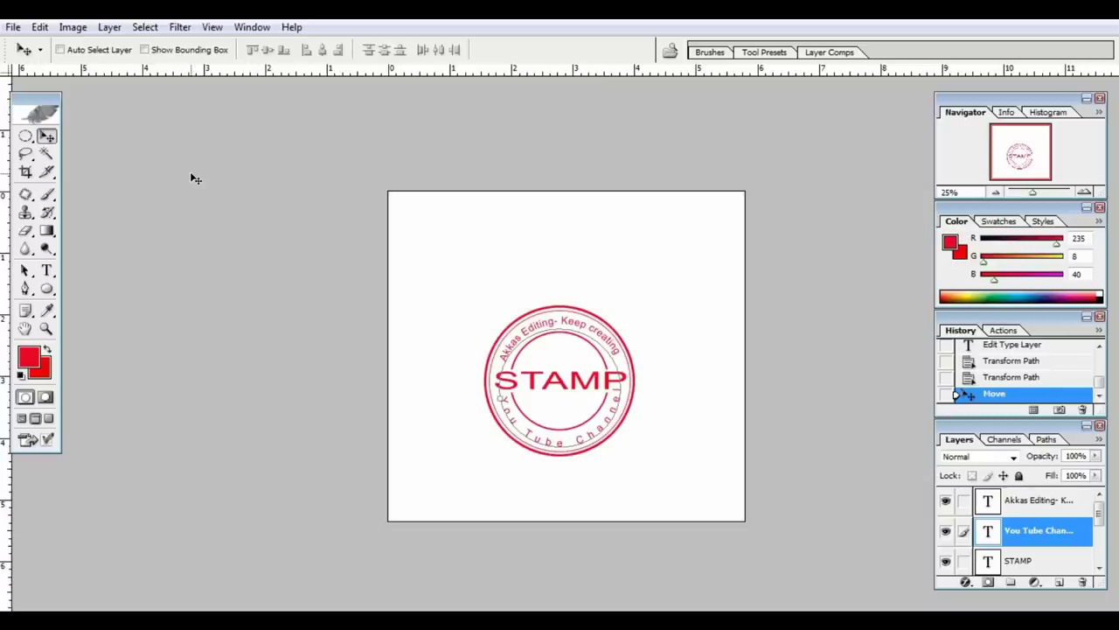
key("ctrl+plus")
key("ctrl+plus")
key("alt+bracketleft")
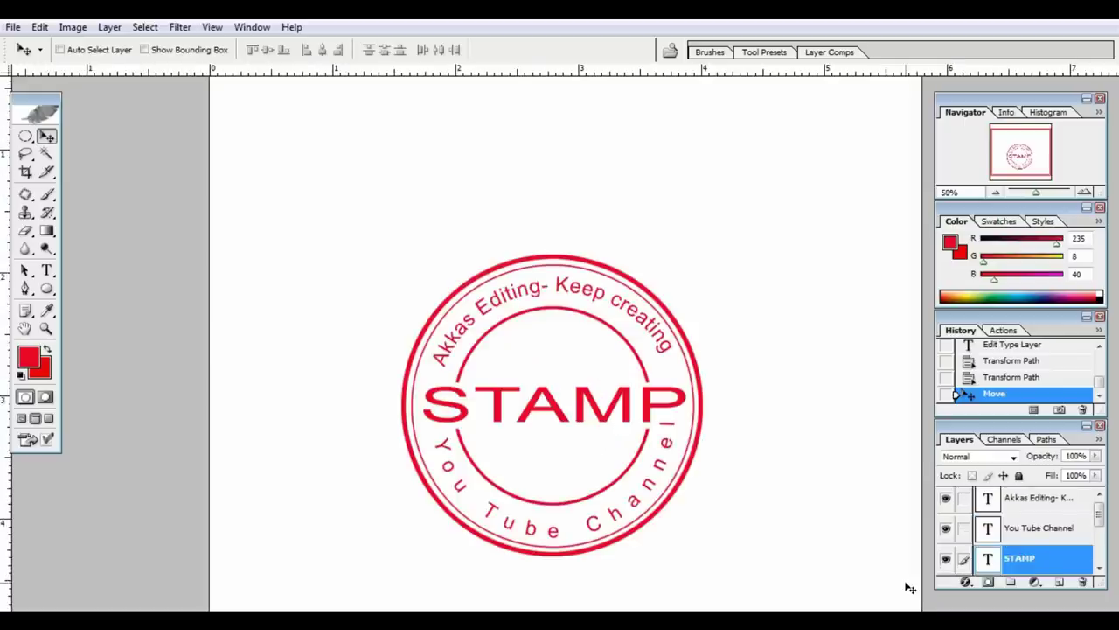
key("f")
left_click_drag(864, 522, 574, 455)
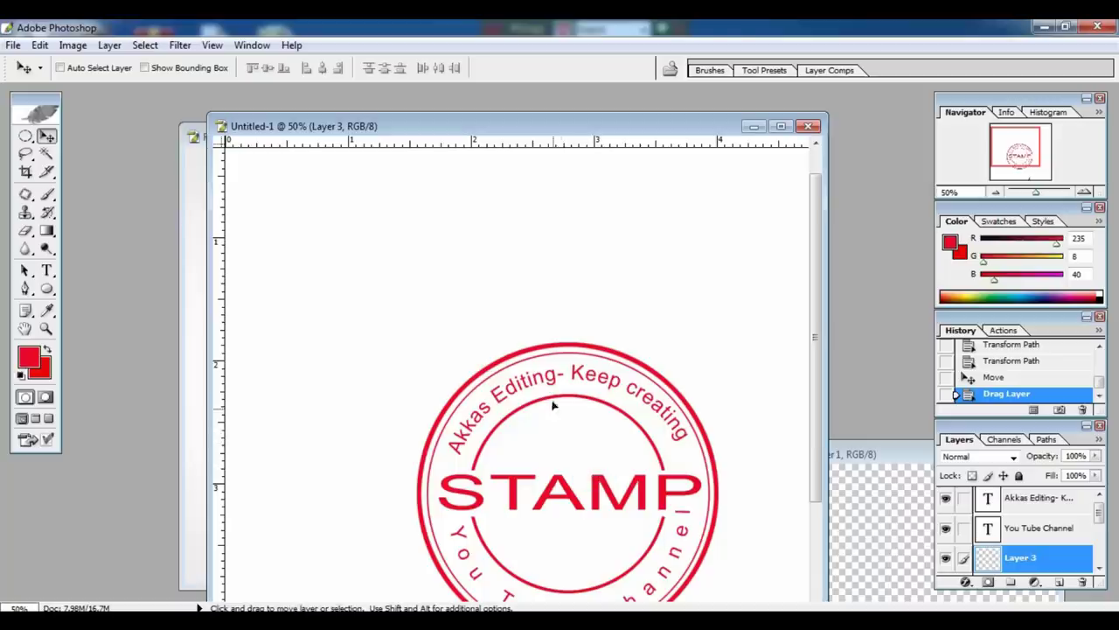
- Shrink the star at 100% zoom and place it inside the inner ring
left_click_drag(553, 405, 478, 263)
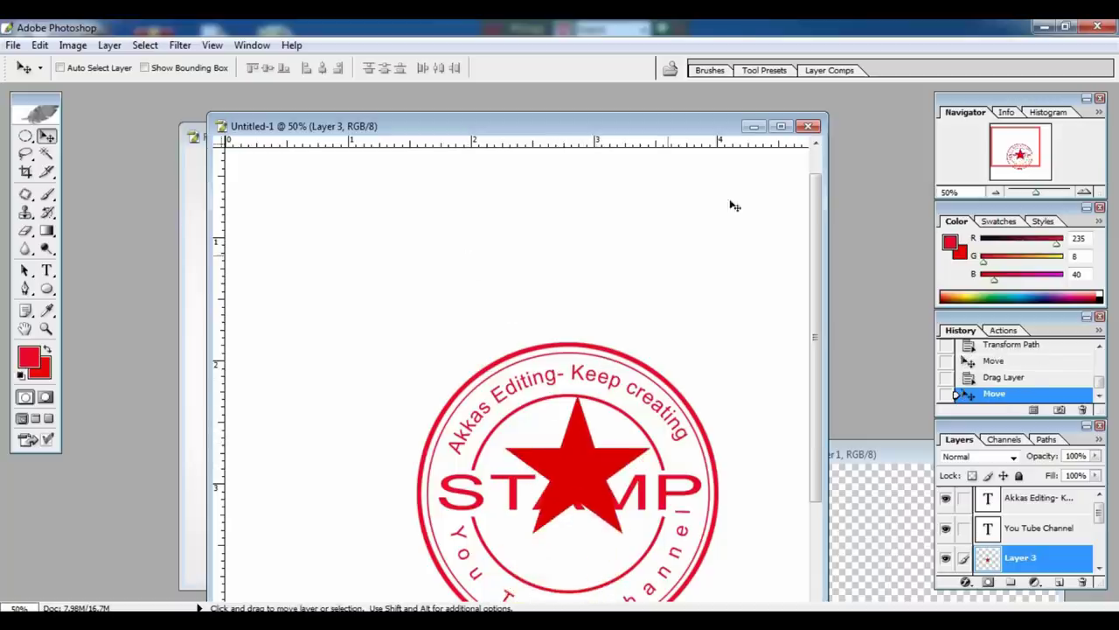
left_click(781, 126)
key("ctrl+alt+0")
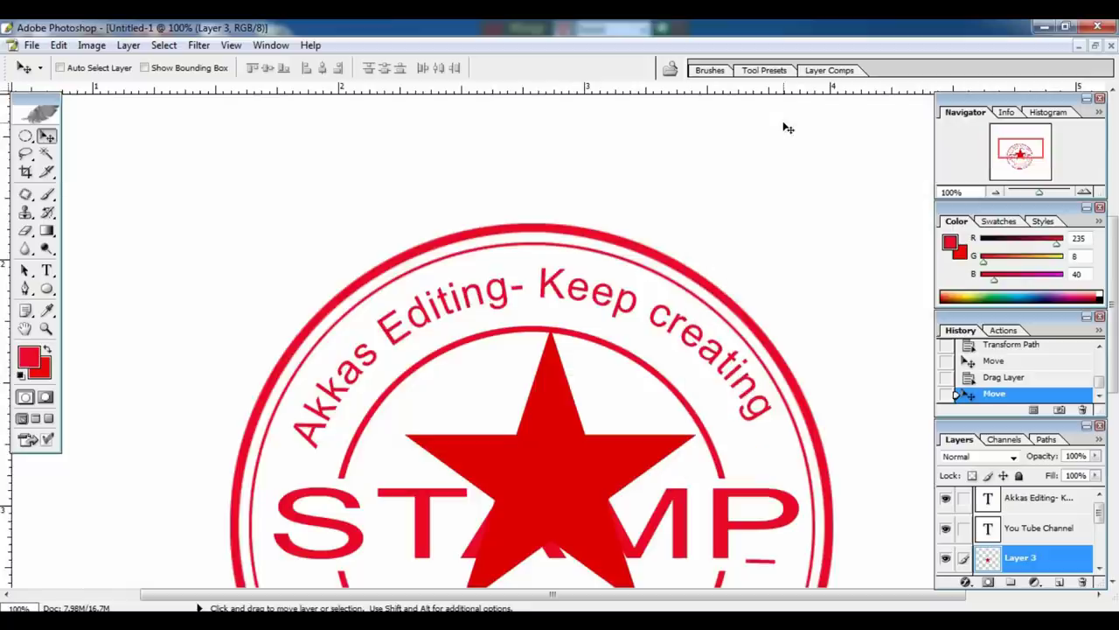
key("ctrl+t")
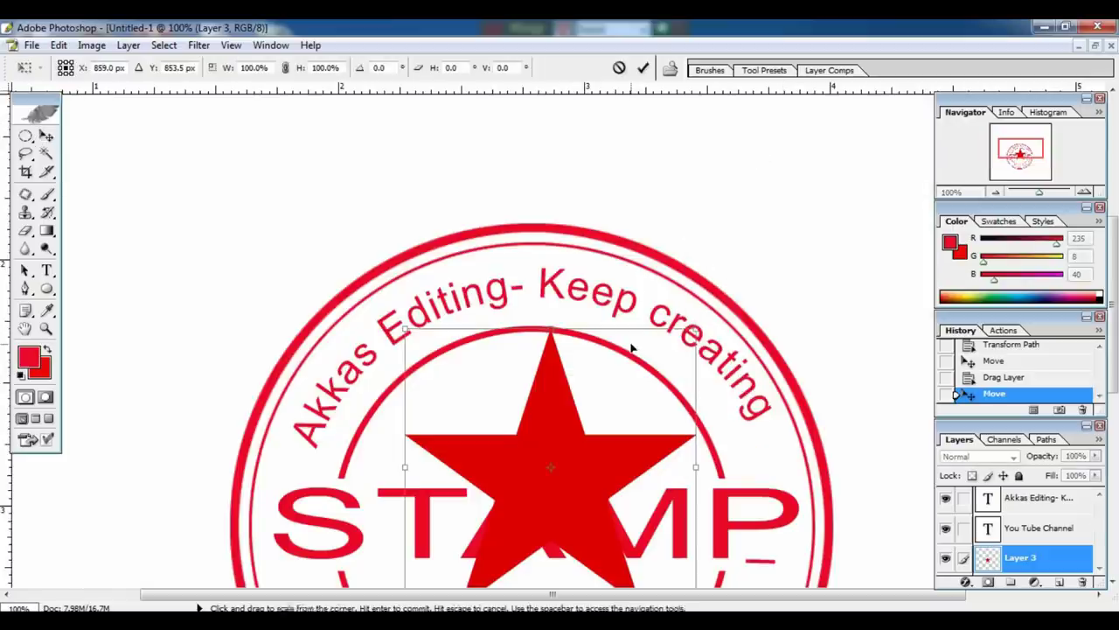
left_click_drag(693, 330, 605, 404)
key("Return")
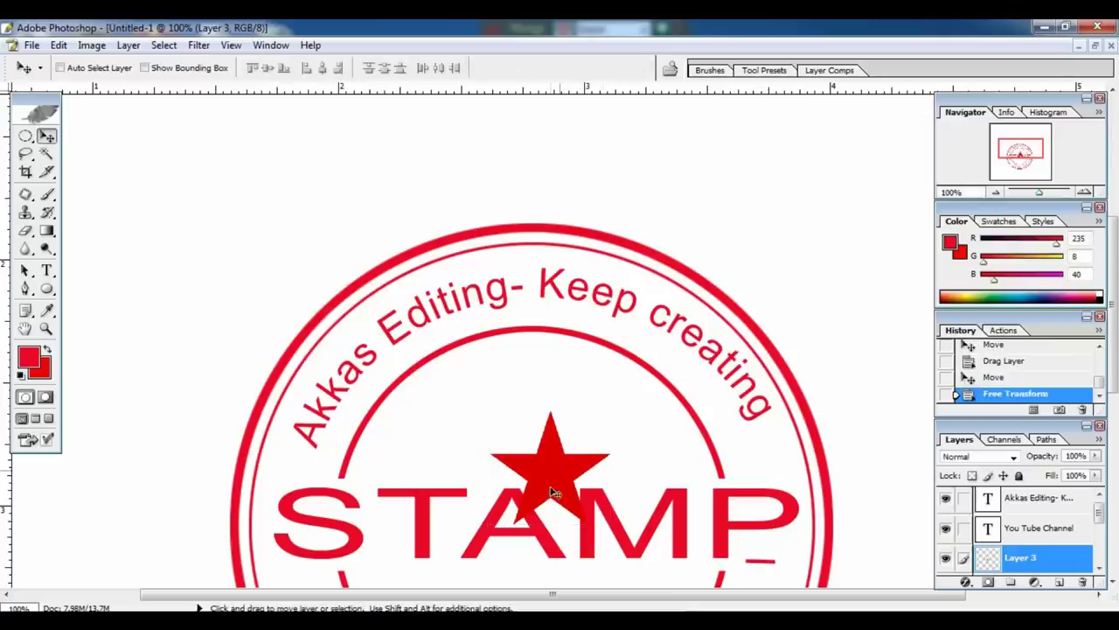
left_click_drag(551, 479, 606, 404)
- Resize the duplicated side stars to complete six stars around STAMP
key("ctrl+minus")
key("ctrl+t")
key("Return")
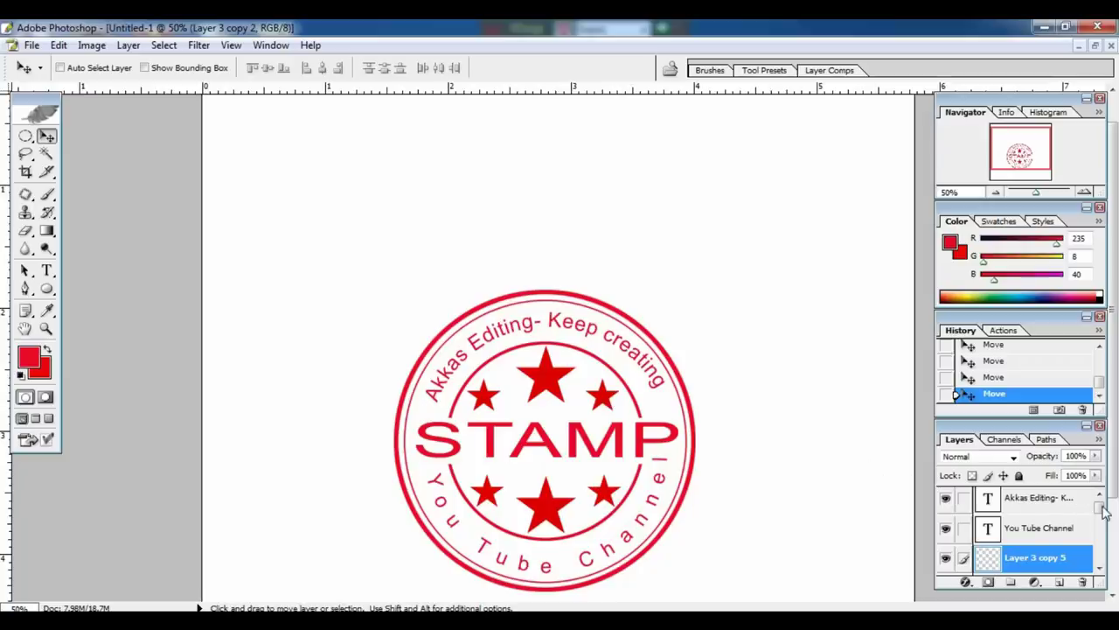
left_click_drag(1104, 514, 1102, 552)
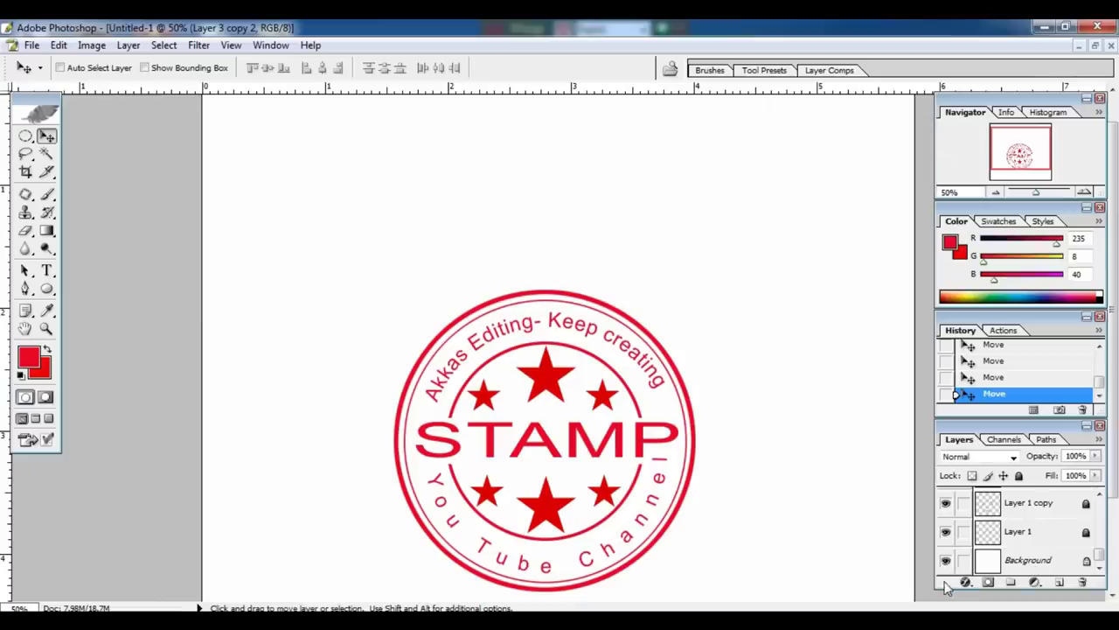
- Hide the Background and merge all visible stamp layers into Layer 1 copy
left_click(946, 559)
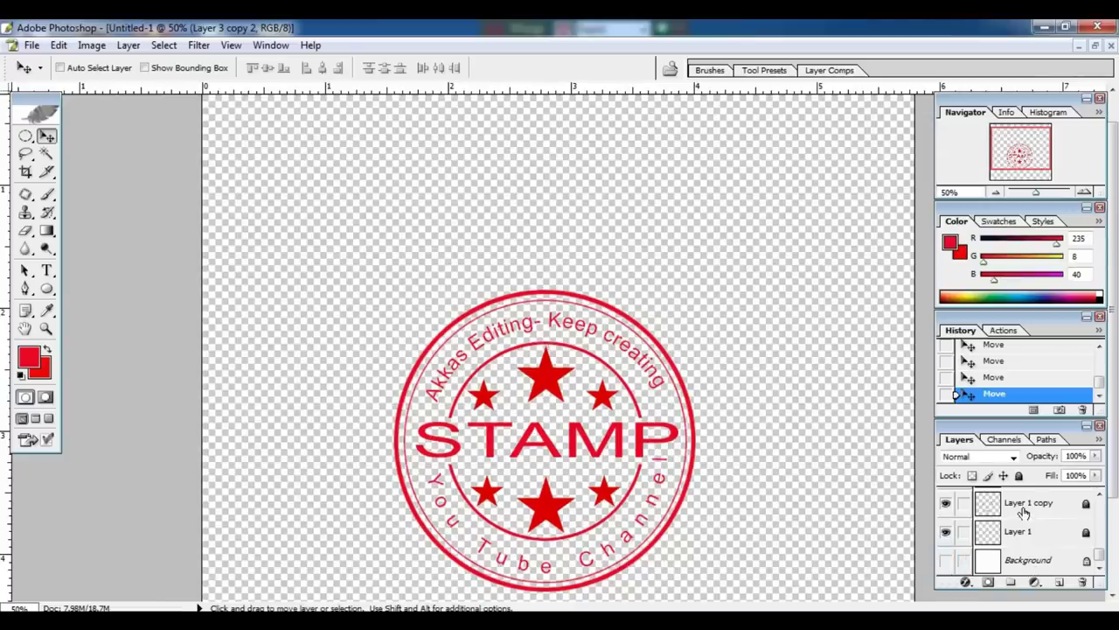
left_click(1023, 511)
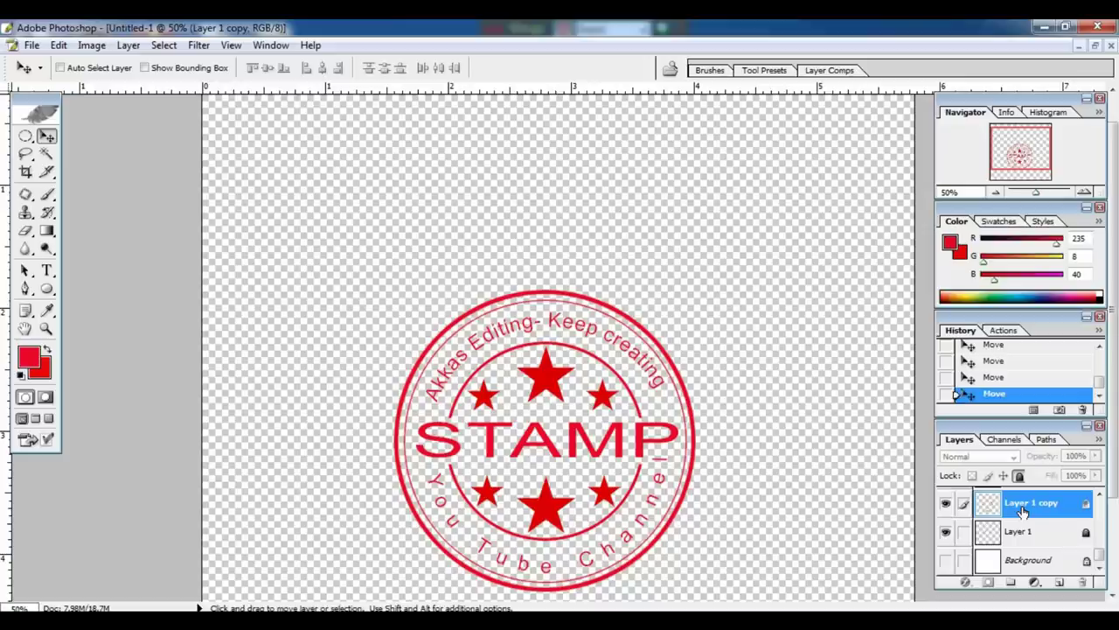
key("shift")
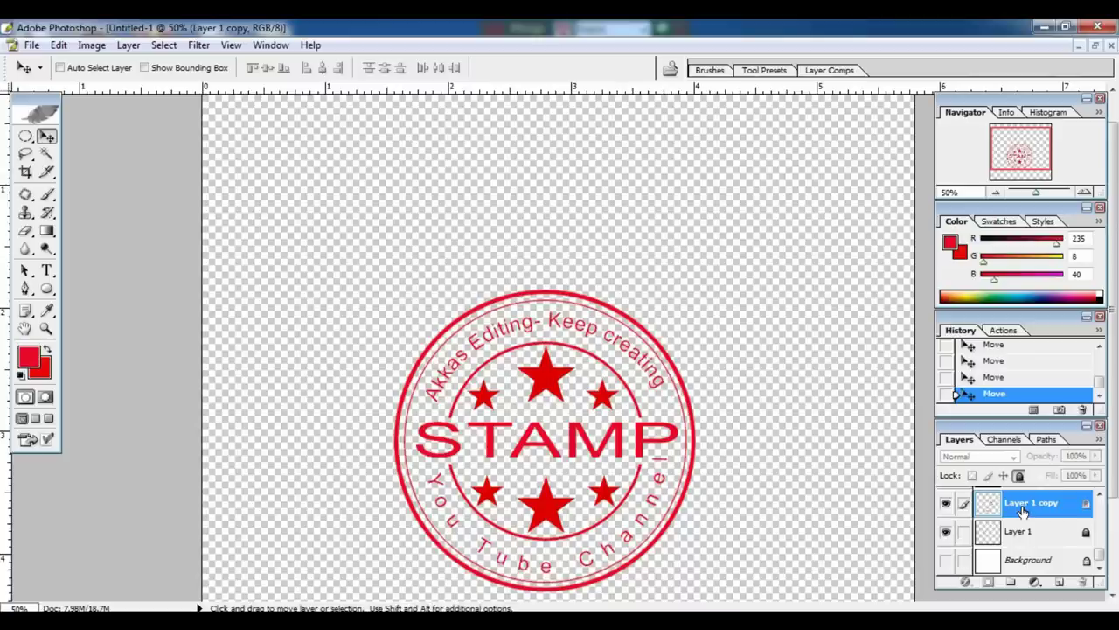
key("shift")
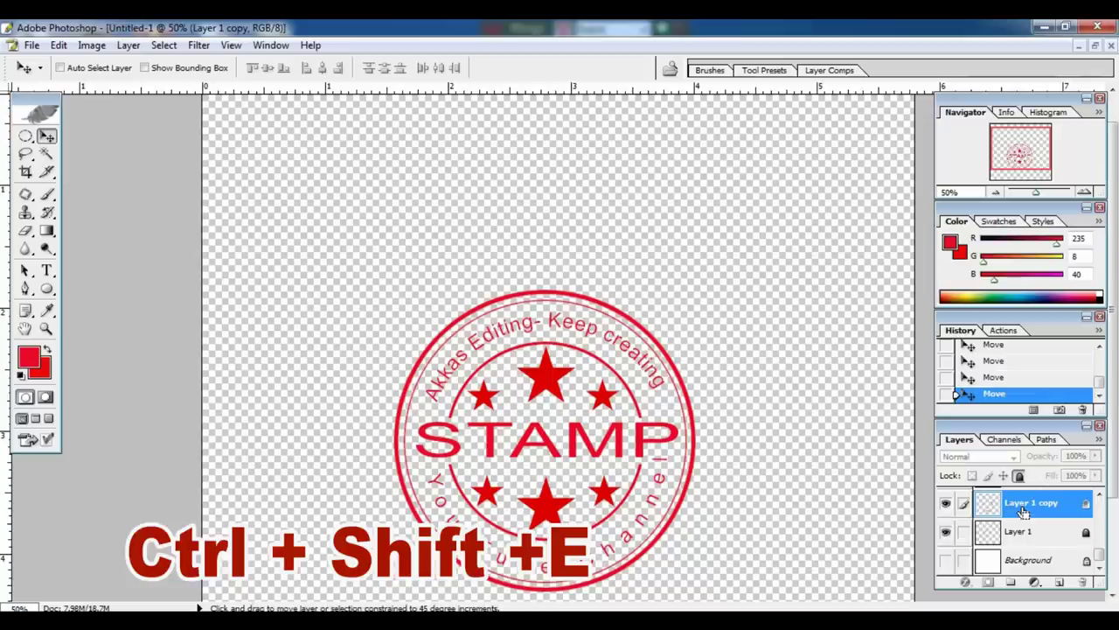
key("ctrl+shift+e")
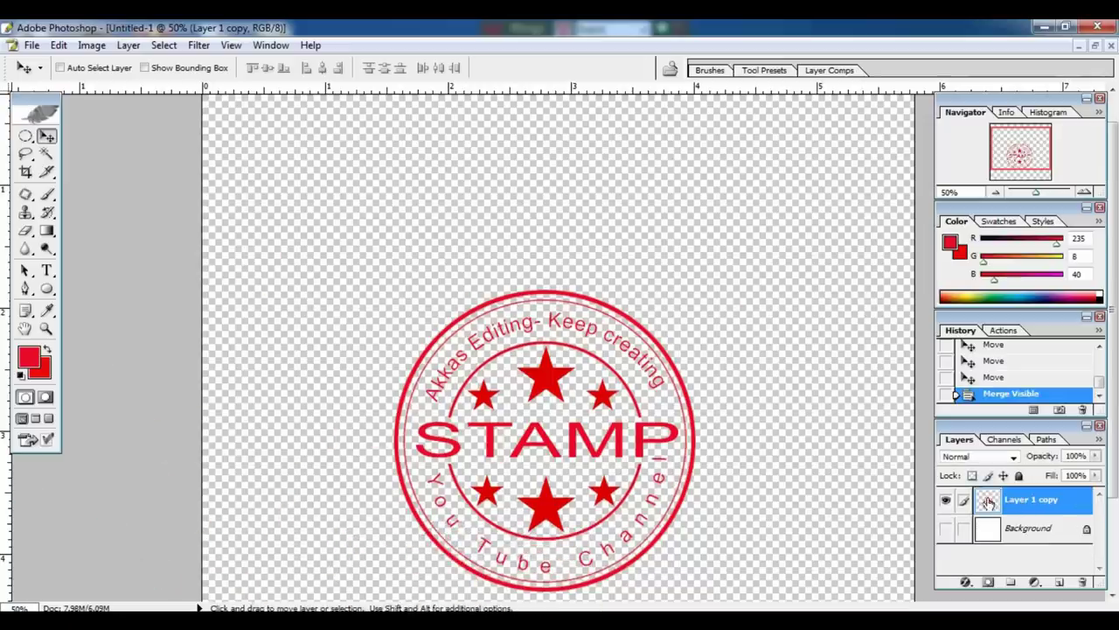
- Nudge the merged stamp higher, show the white Background, and zoom out to fit
left_click_drag(680, 428, 690, 377)
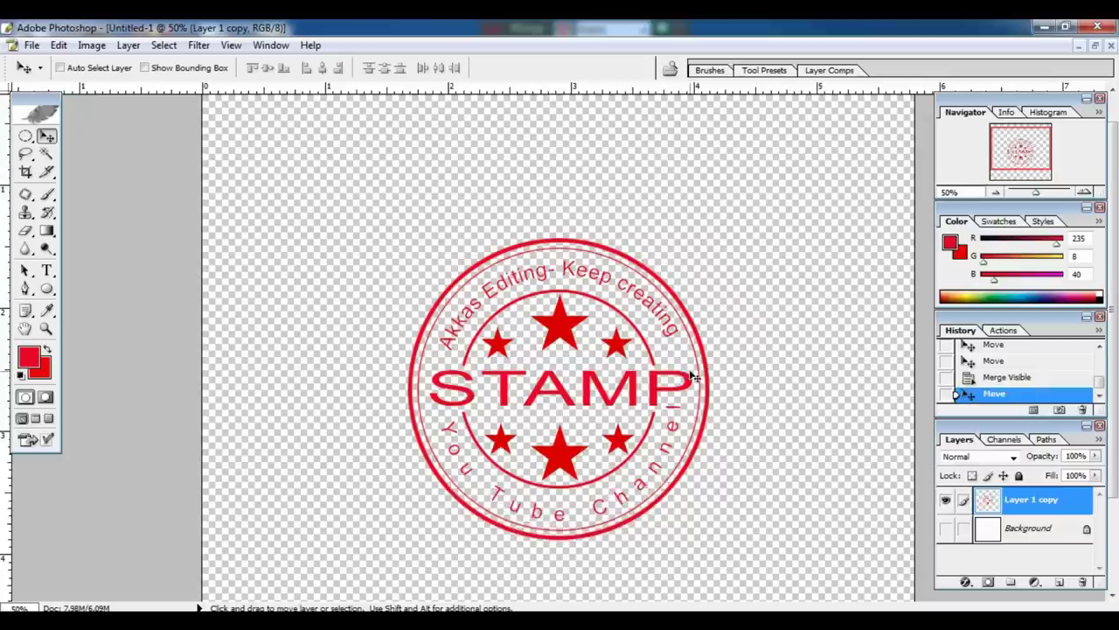
left_click(946, 528)
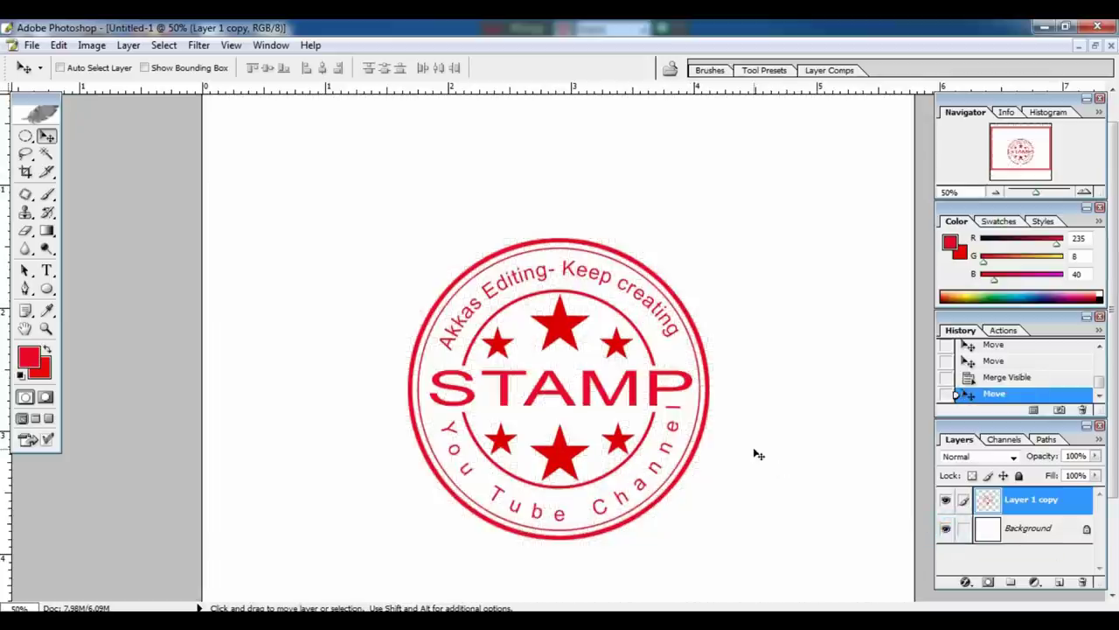
key("ctrl+minus")
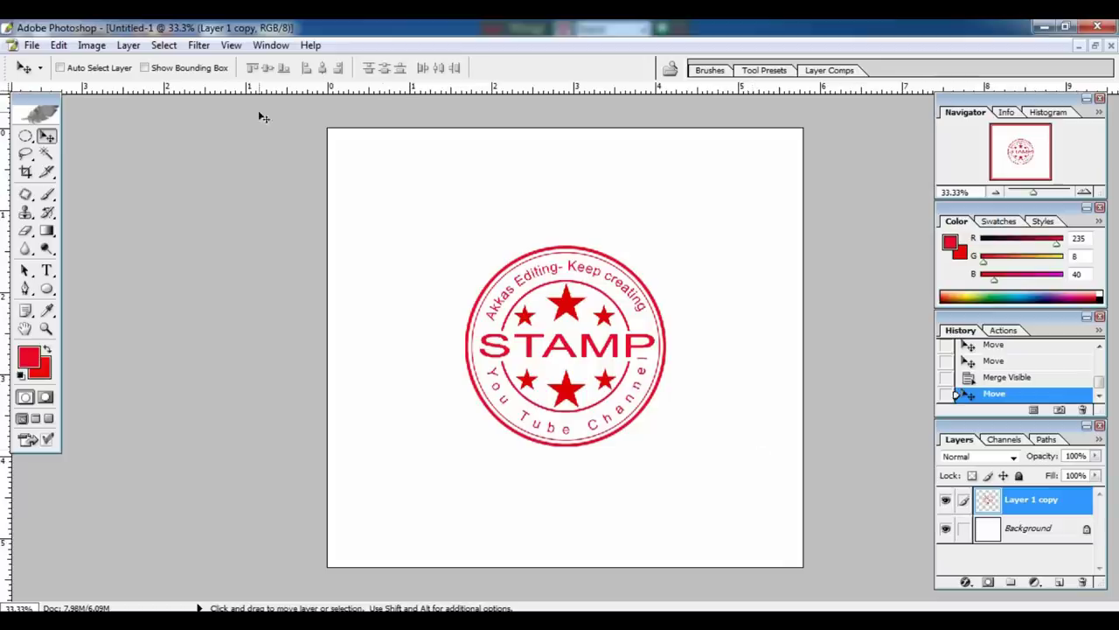
- Open the Filter Gallery on the merged stamp, centre it in the preview and try Texturizer
left_click(199, 45)
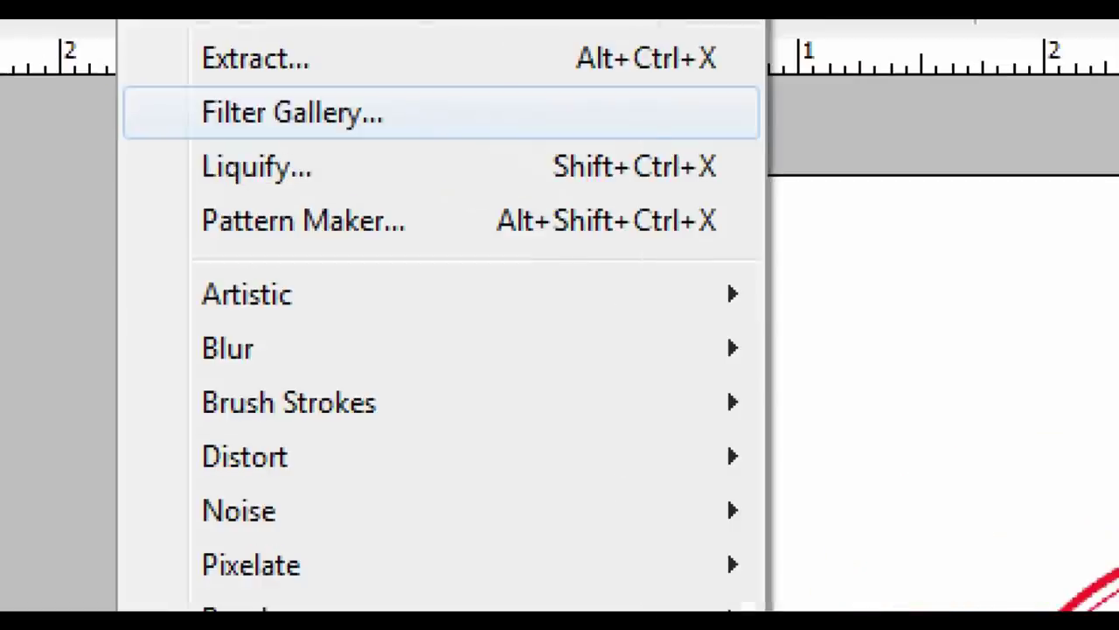
left_click(216, 107)
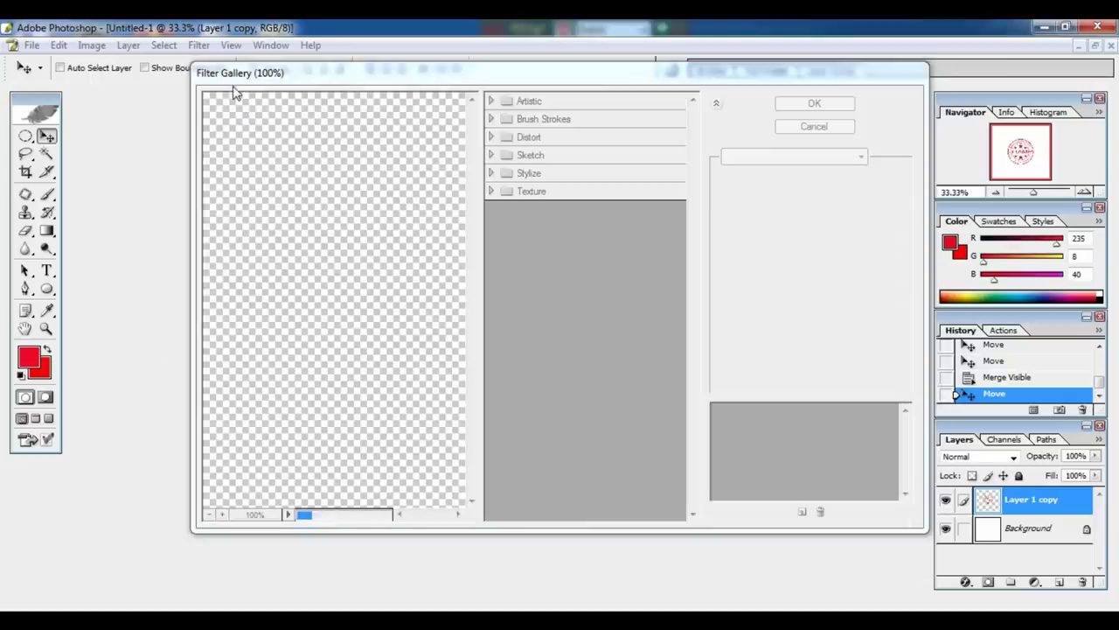
left_click(490, 190)
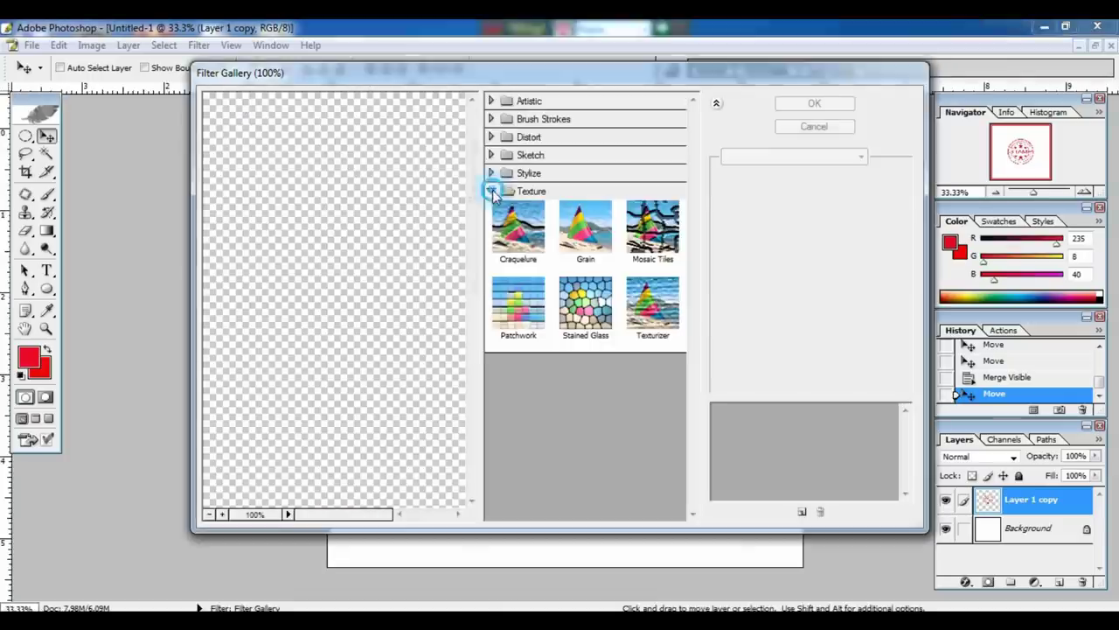
left_click(370, 270)
left_click(372, 349)
left_click_drag(364, 341, 302, 350)
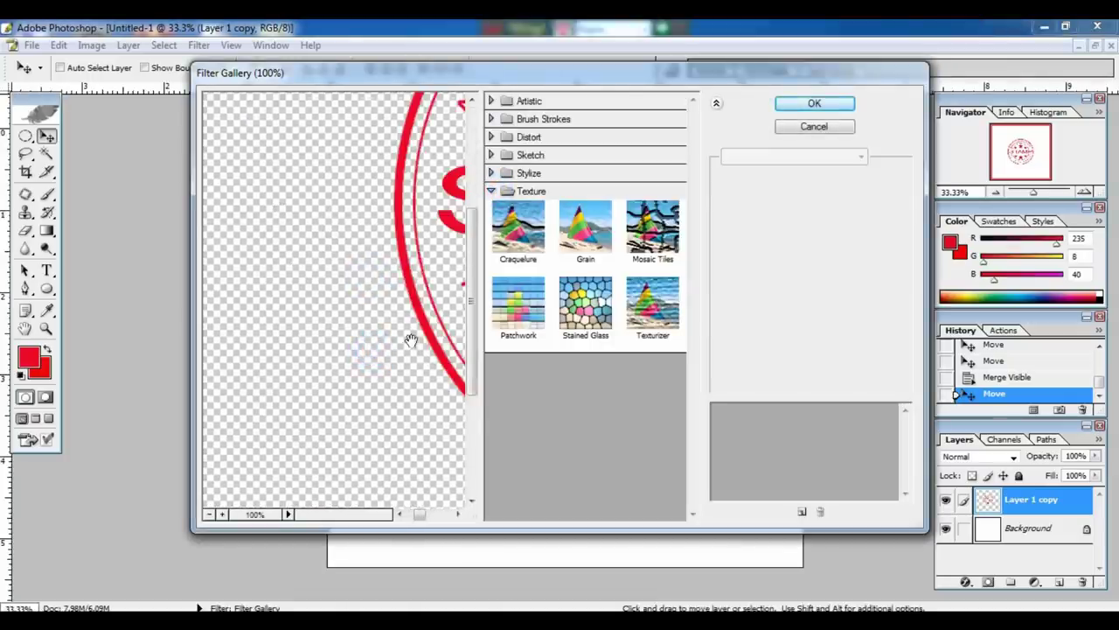
left_click_drag(411, 346, 302, 385)
left_click_drag(386, 300, 281, 320)
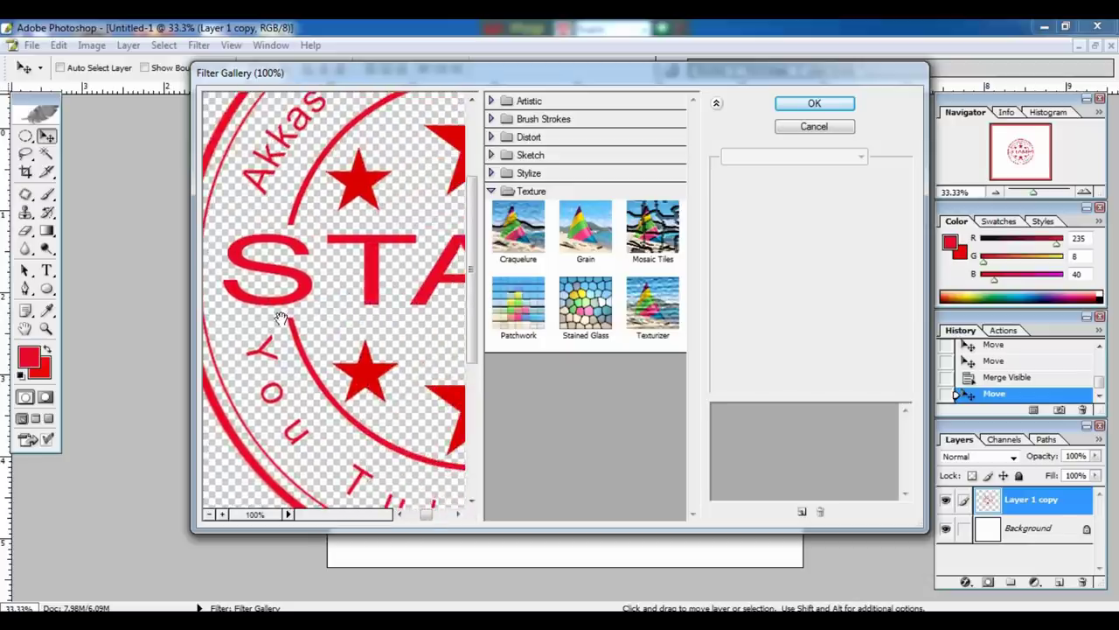
left_click(645, 306)
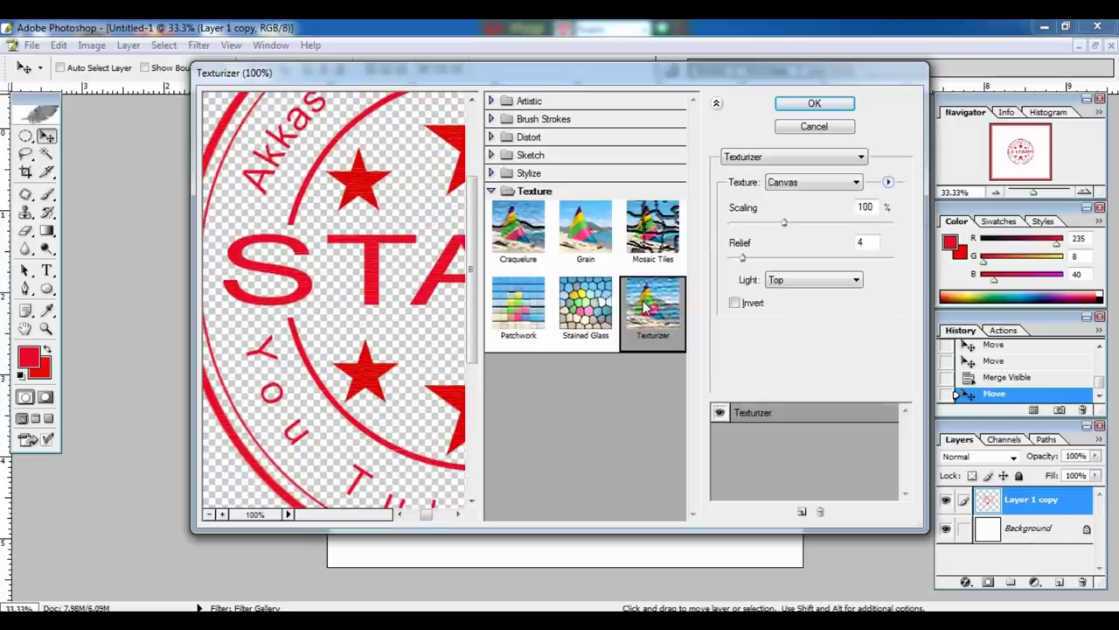
left_click_drag(380, 254, 303, 280)
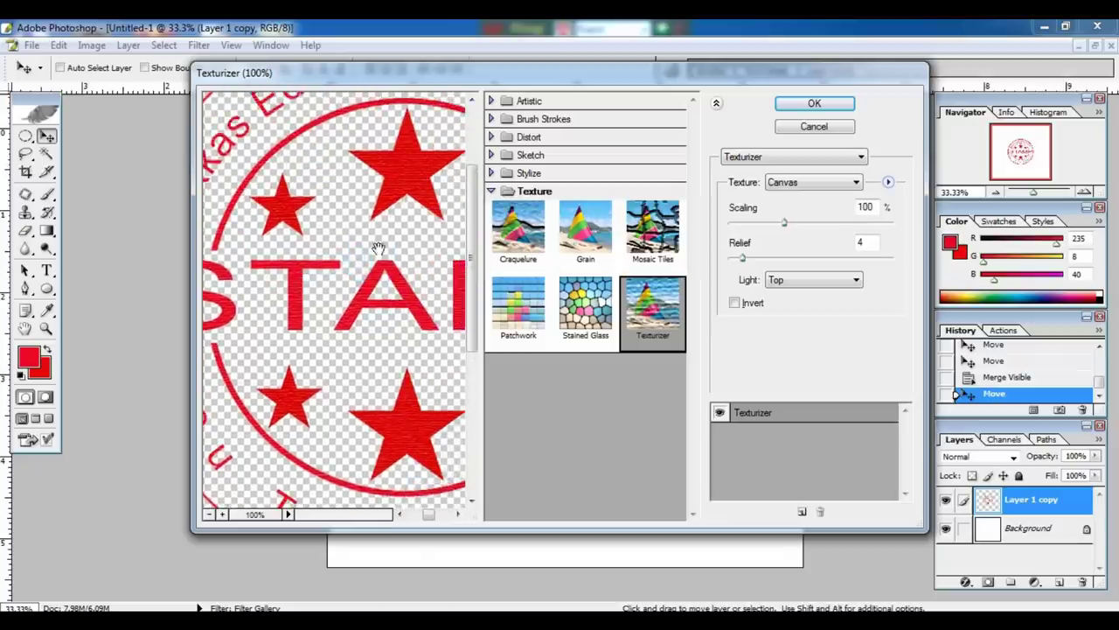
- Try Graphic Pen and Plaster, then settle on Sponge (brush size 2, definition 12, smoothness 5)
left_click(791, 160)
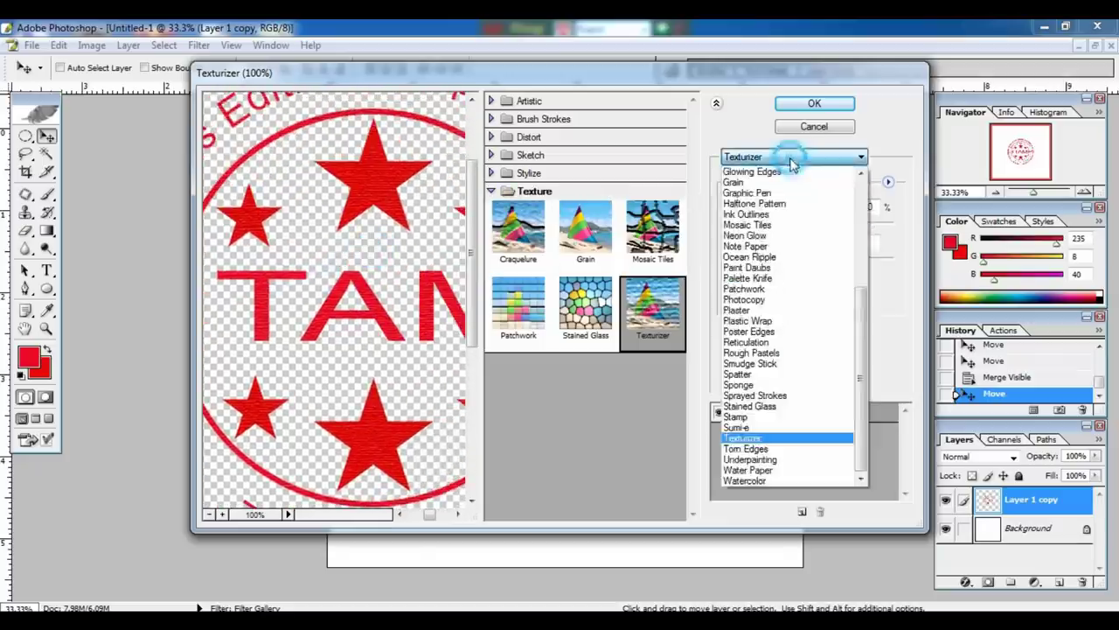
left_click(752, 198)
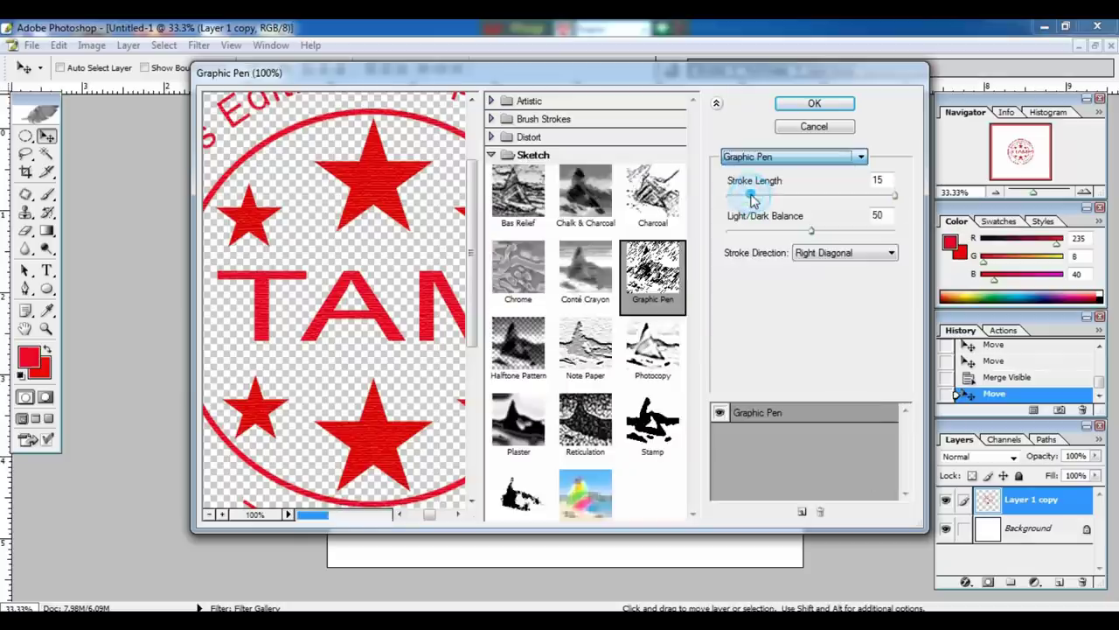
left_click(797, 158)
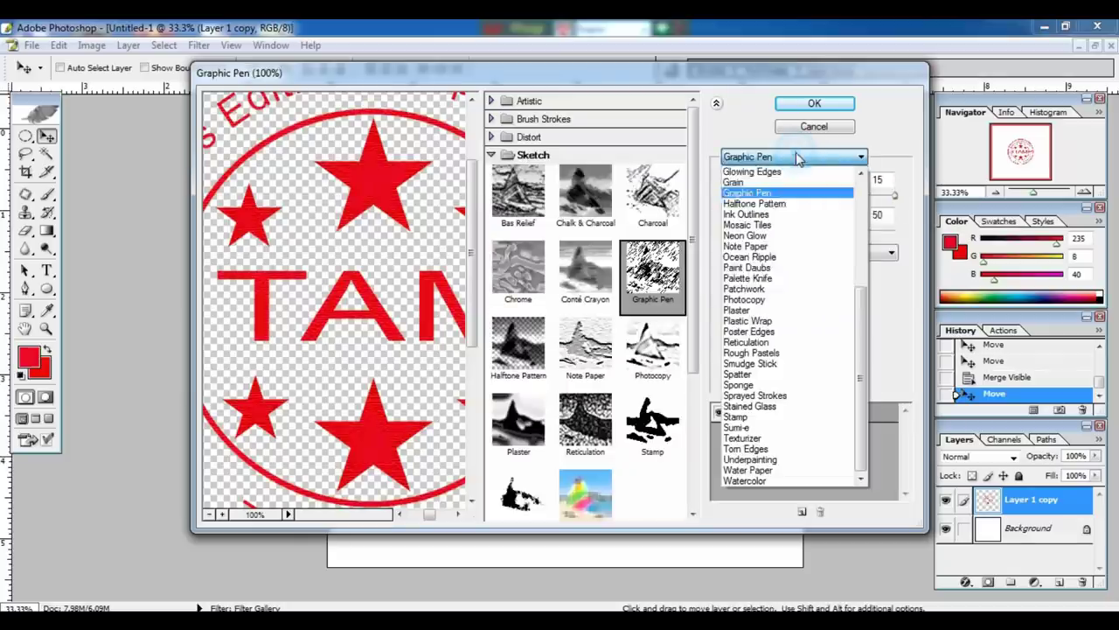
left_click(744, 310)
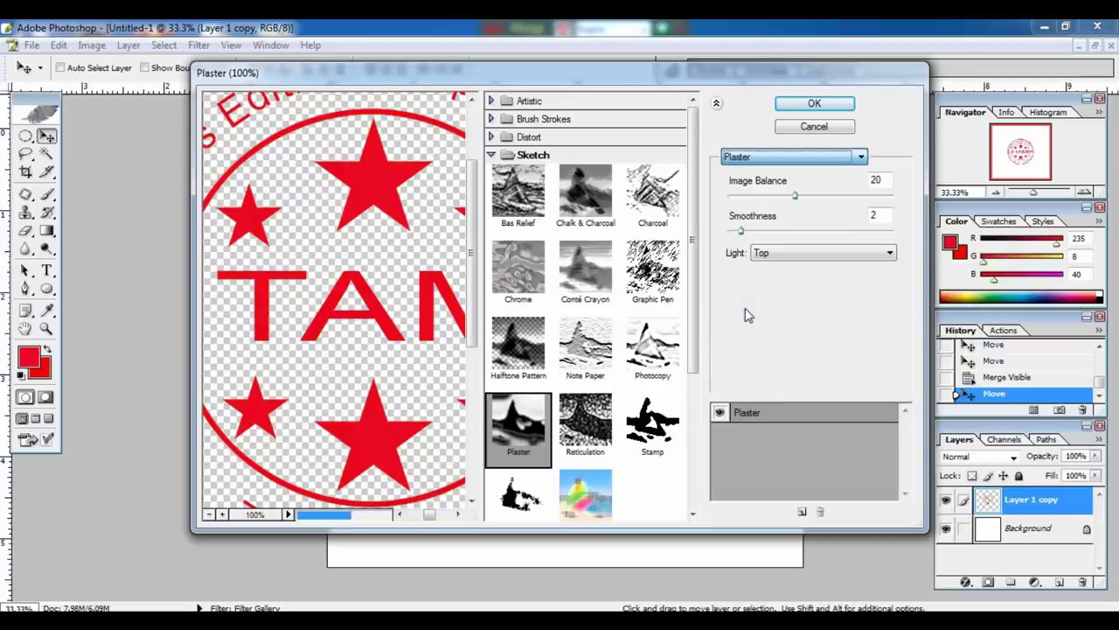
left_click(814, 166)
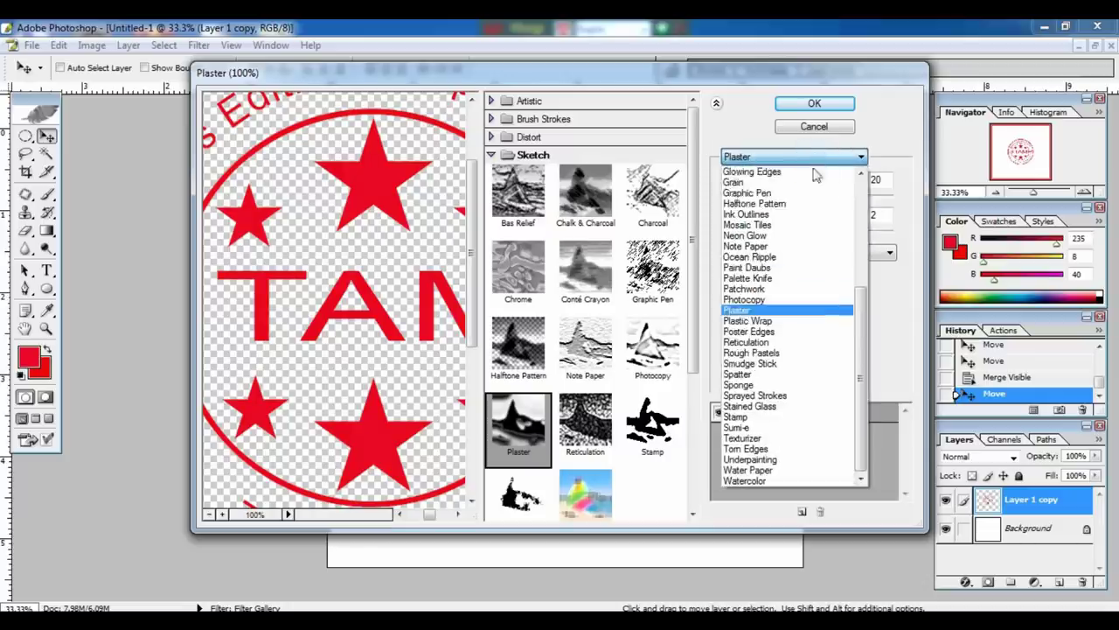
left_click(760, 387)
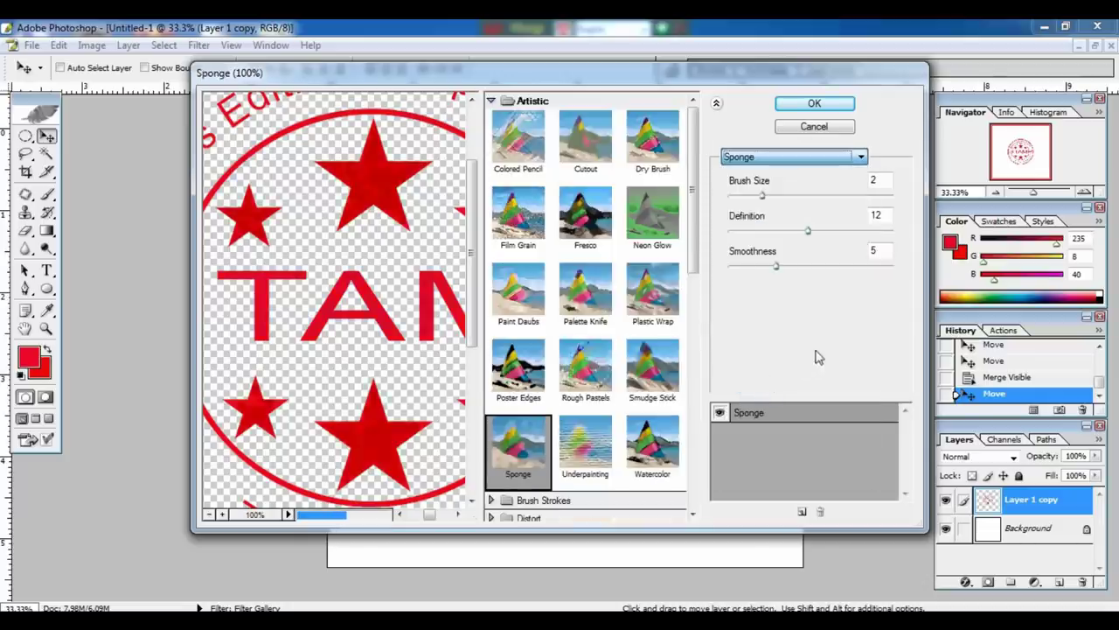